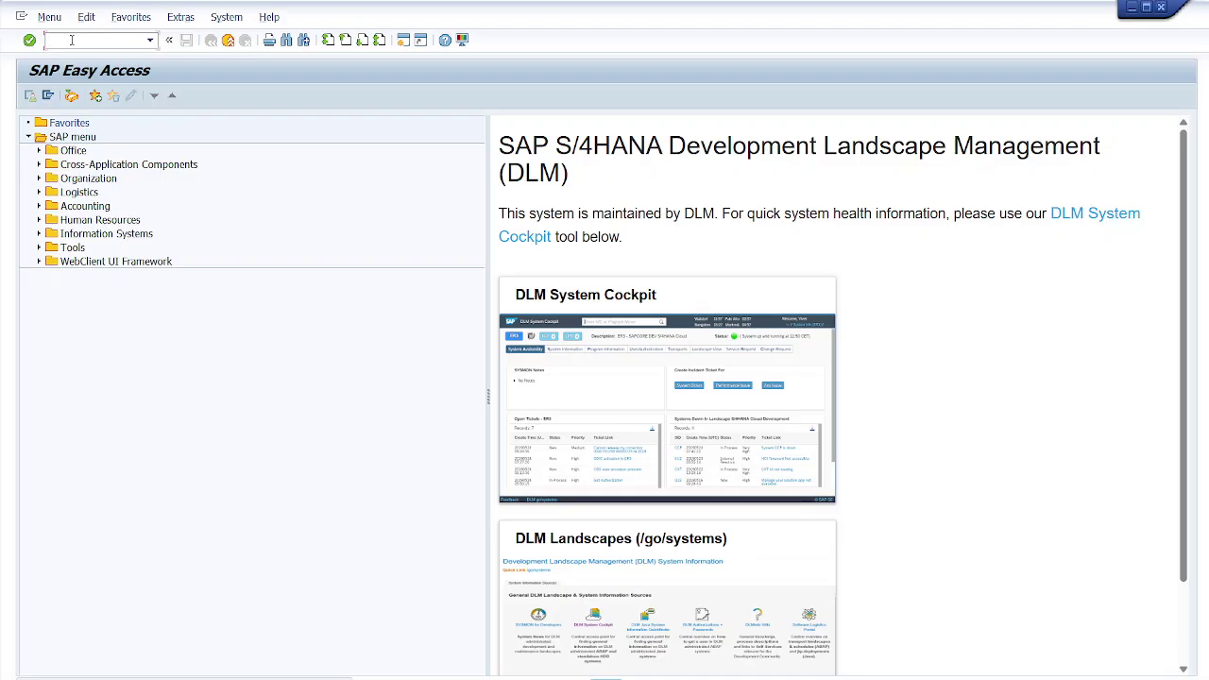
Open the ABAP Dictionary with transaction SE11 and display the definition of database table ZEMPLOYEE1
type("se11")
key("Return")
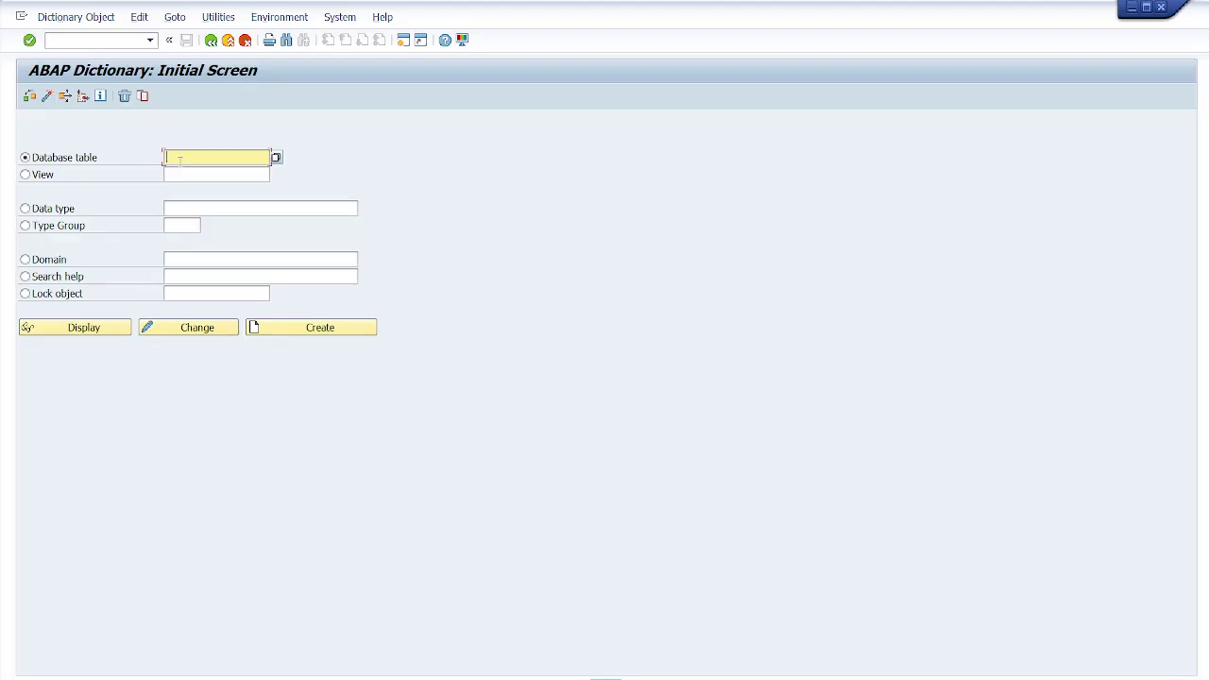
type("z")
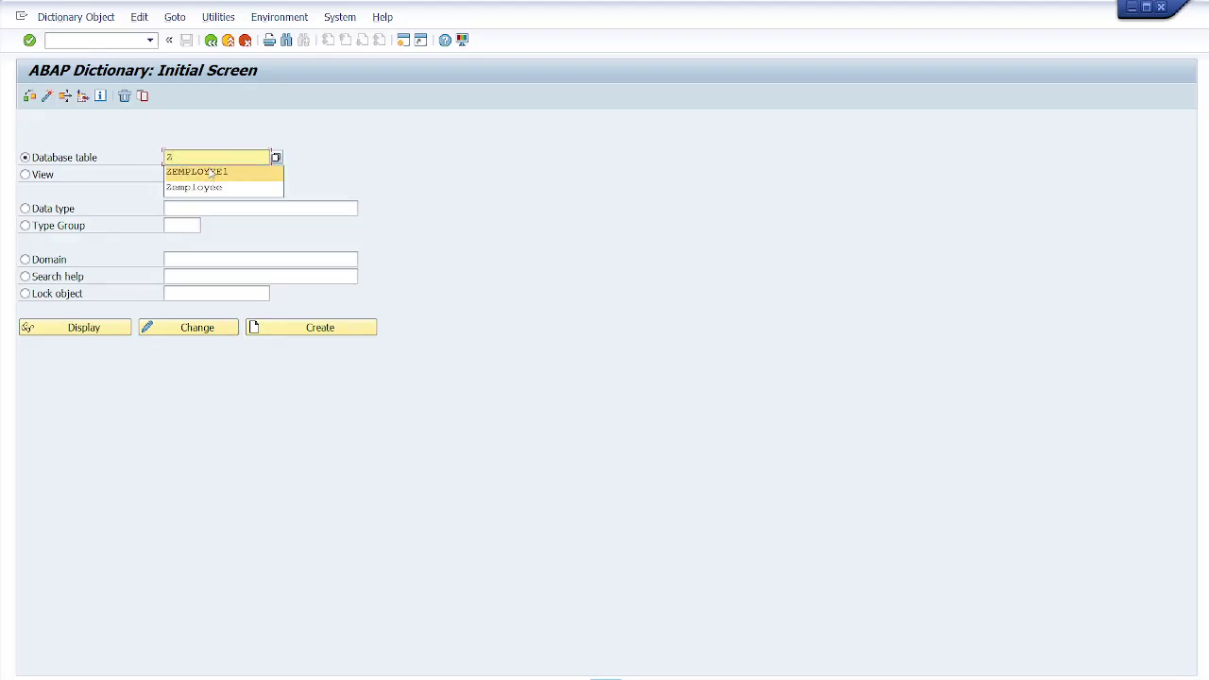
left_click(210, 173)
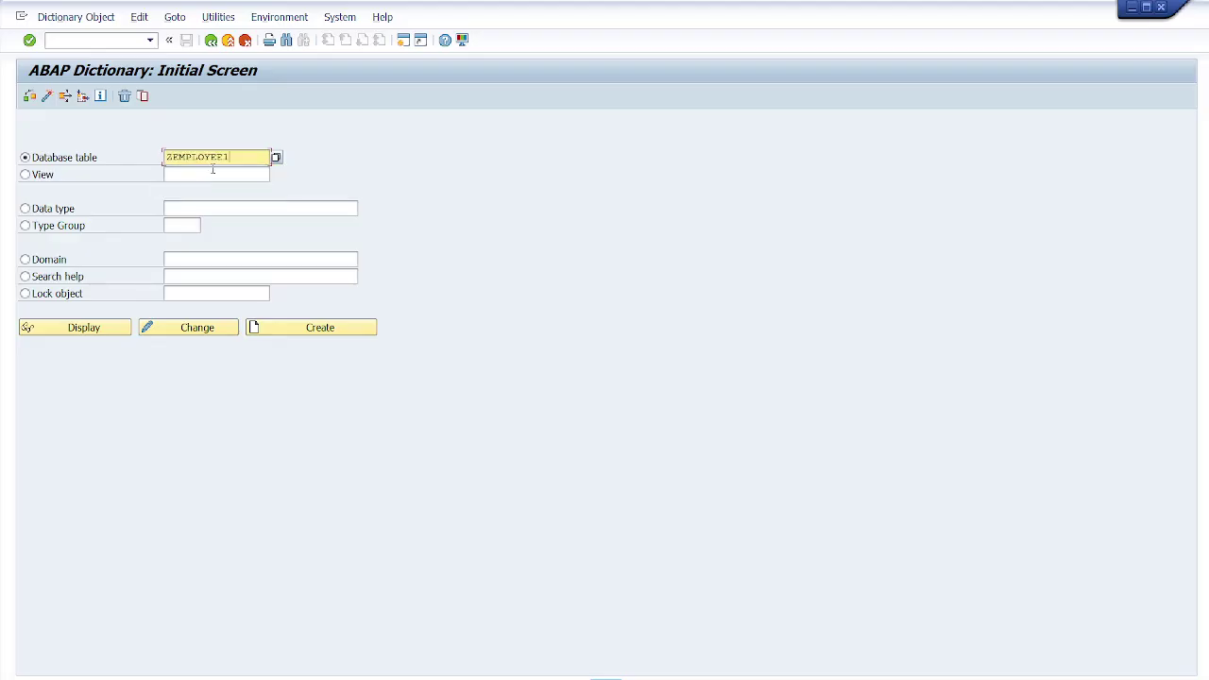
left_click(99, 331)
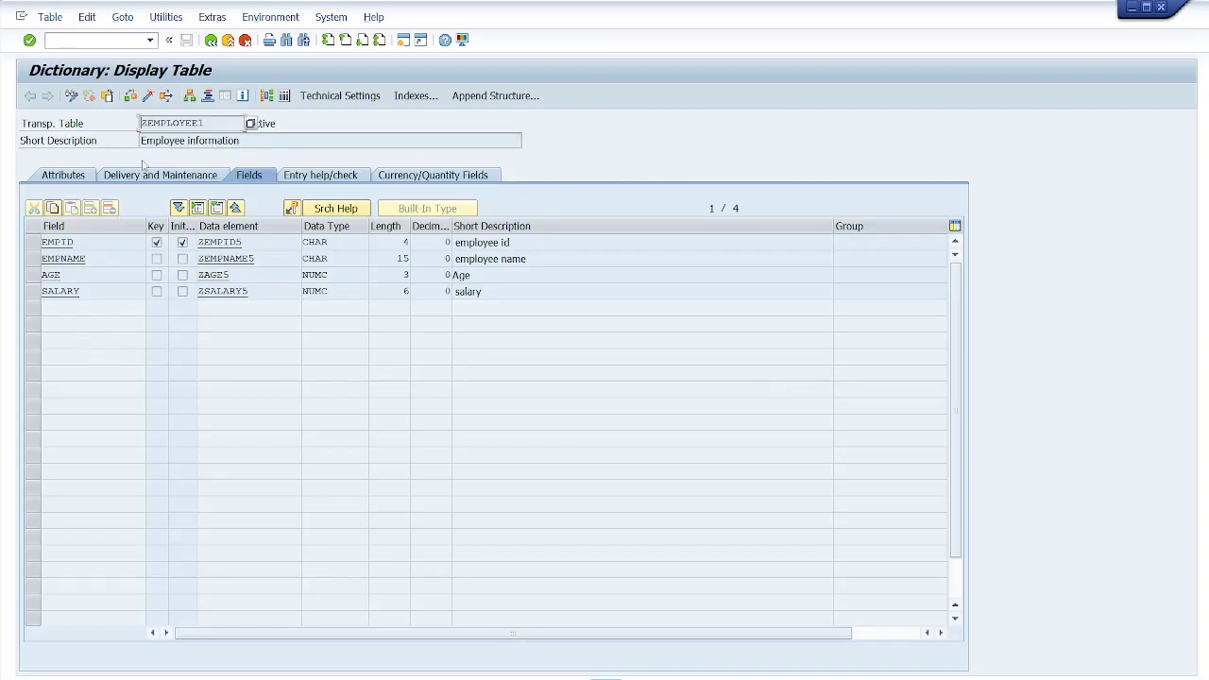
Review the employee ID, name and salary fields of the table and return to the dictionary's initial screen
left_click_drag(81, 242, 40, 258)
left_click(62, 259)
double_click(62, 258)
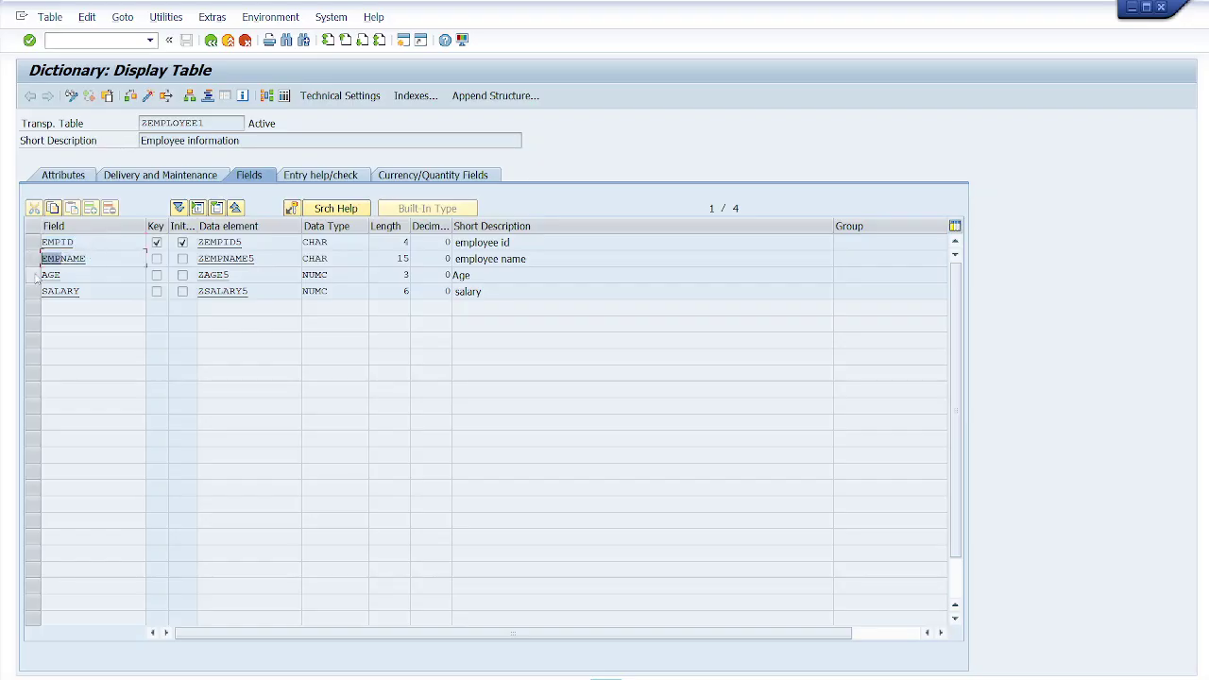
left_click_drag(87, 291, 41, 296)
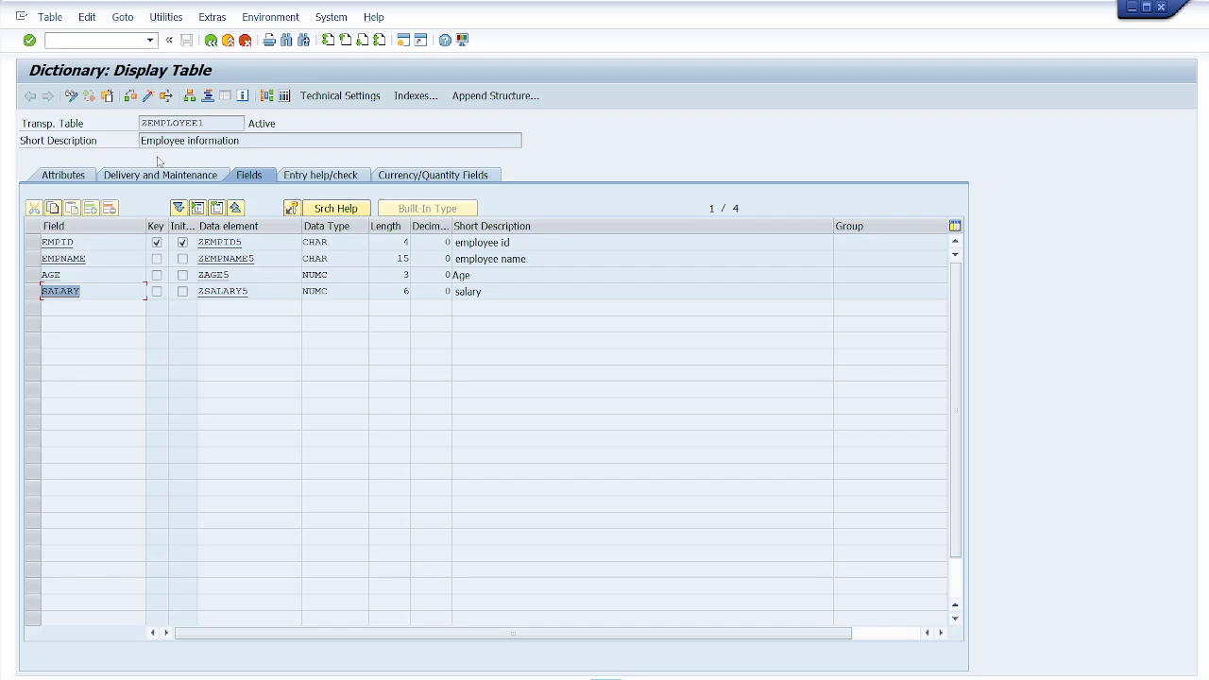
left_click(210, 40)
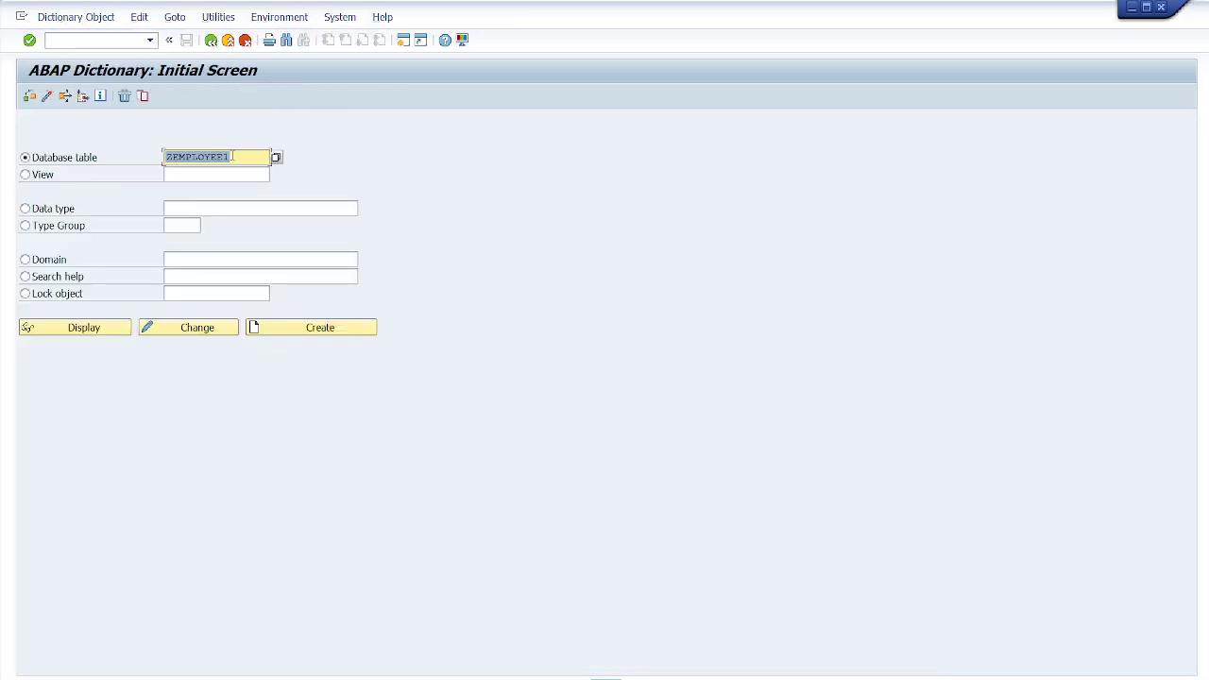
Consult the SAP Standard Tables slide in PowerPoint and display the definition of database table VBAK in the SAP ABAP Dictionary
key("Delete")
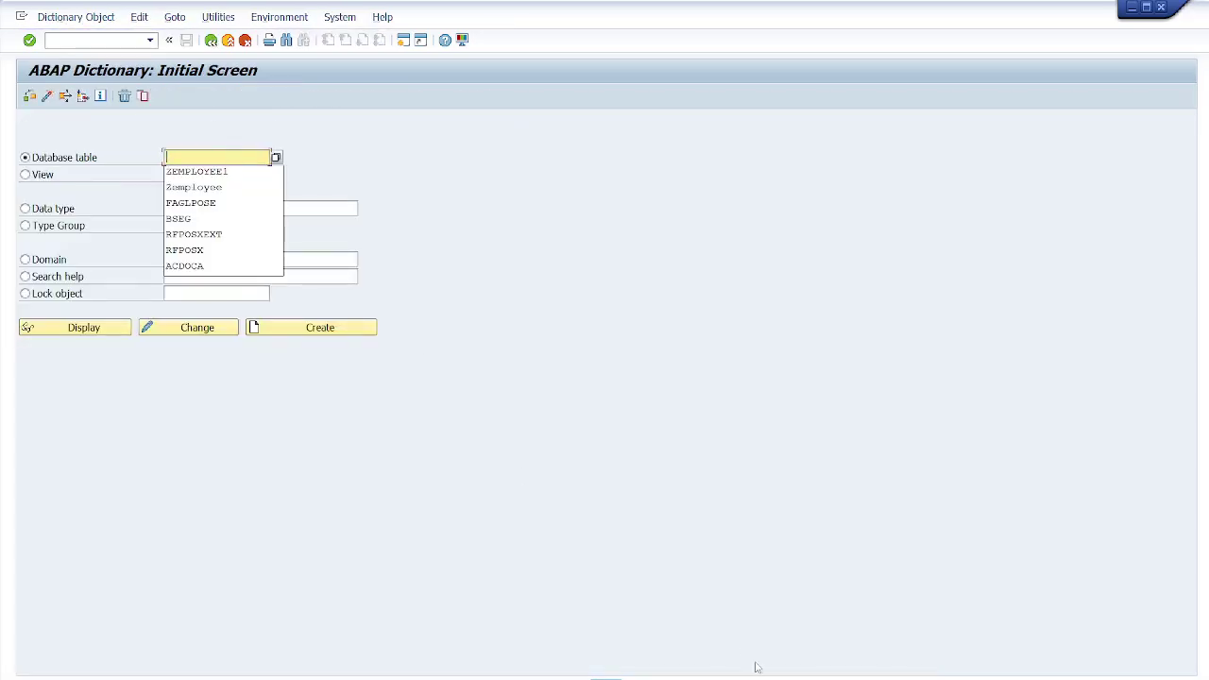
mouse_move(814, 679)
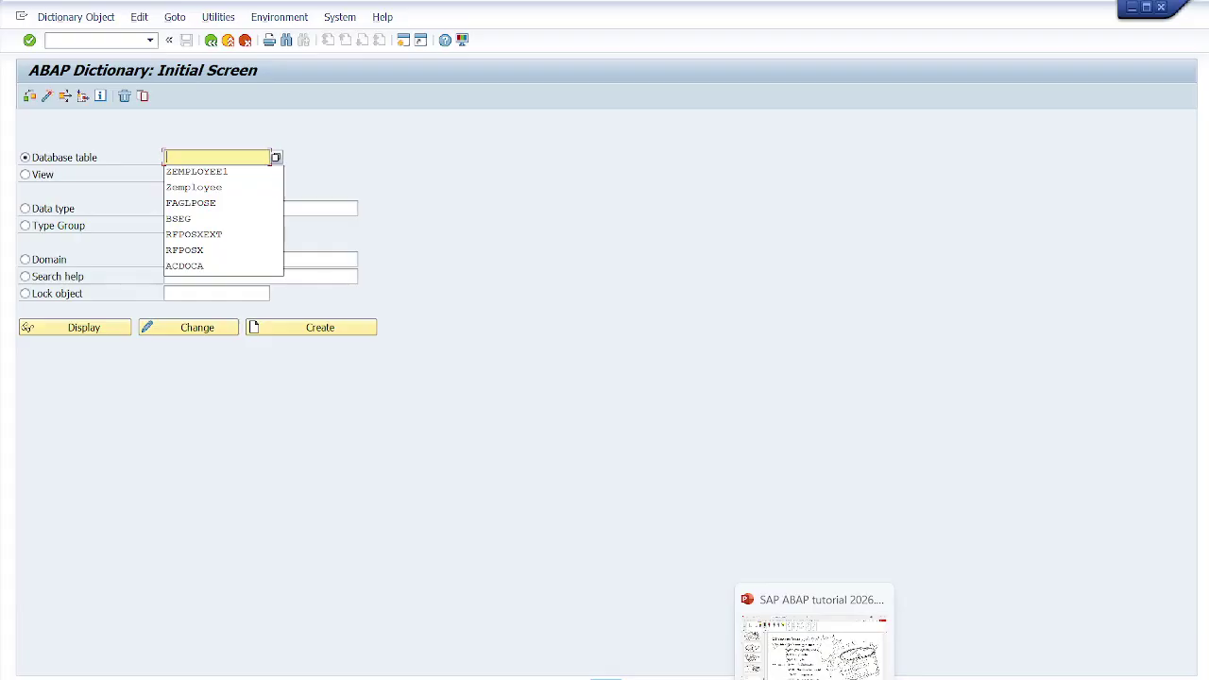
left_click(783, 654)
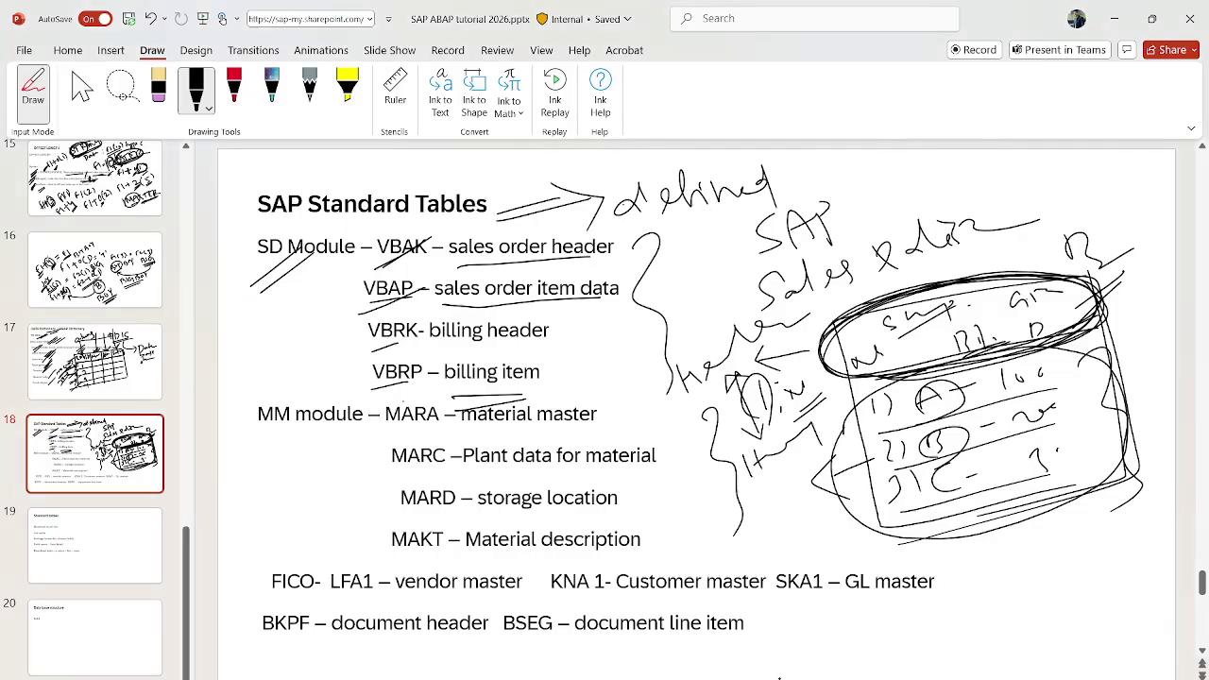
mouse_move(783, 676)
left_click(790, 642)
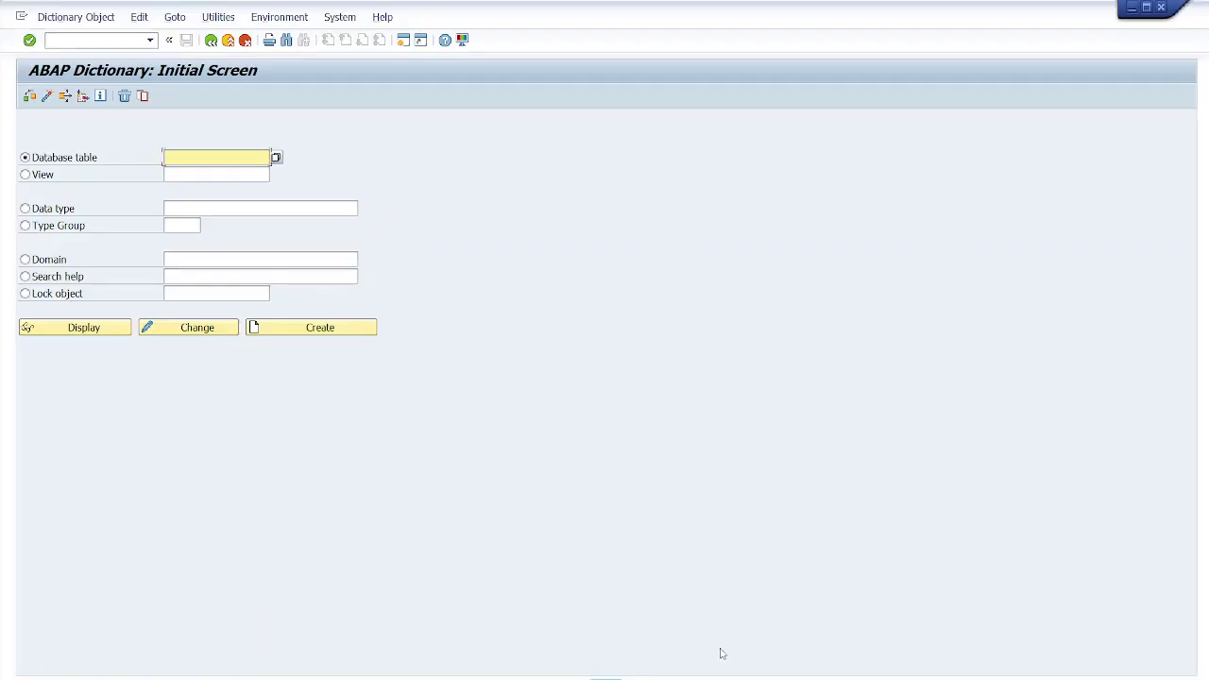
type("VBAR")
left_click(82, 330)
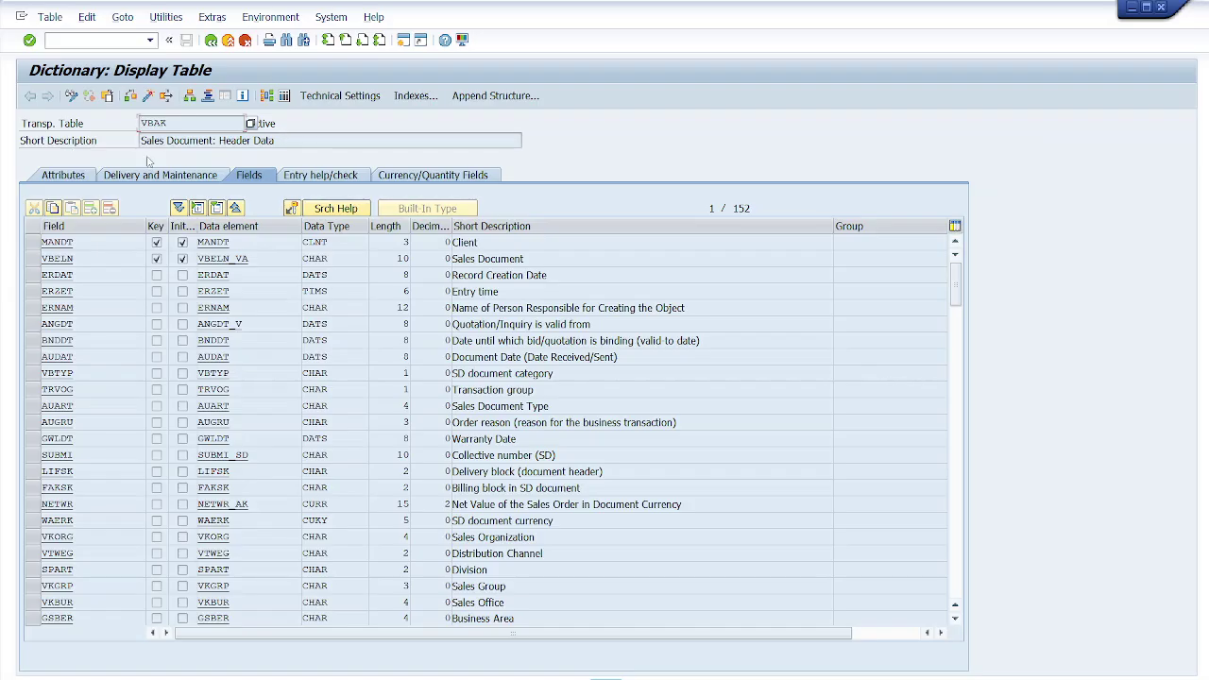
Review VBAK's short description and field count, and check the number of table entries from its contents selection screen
left_click_drag(276, 140, 139, 140)
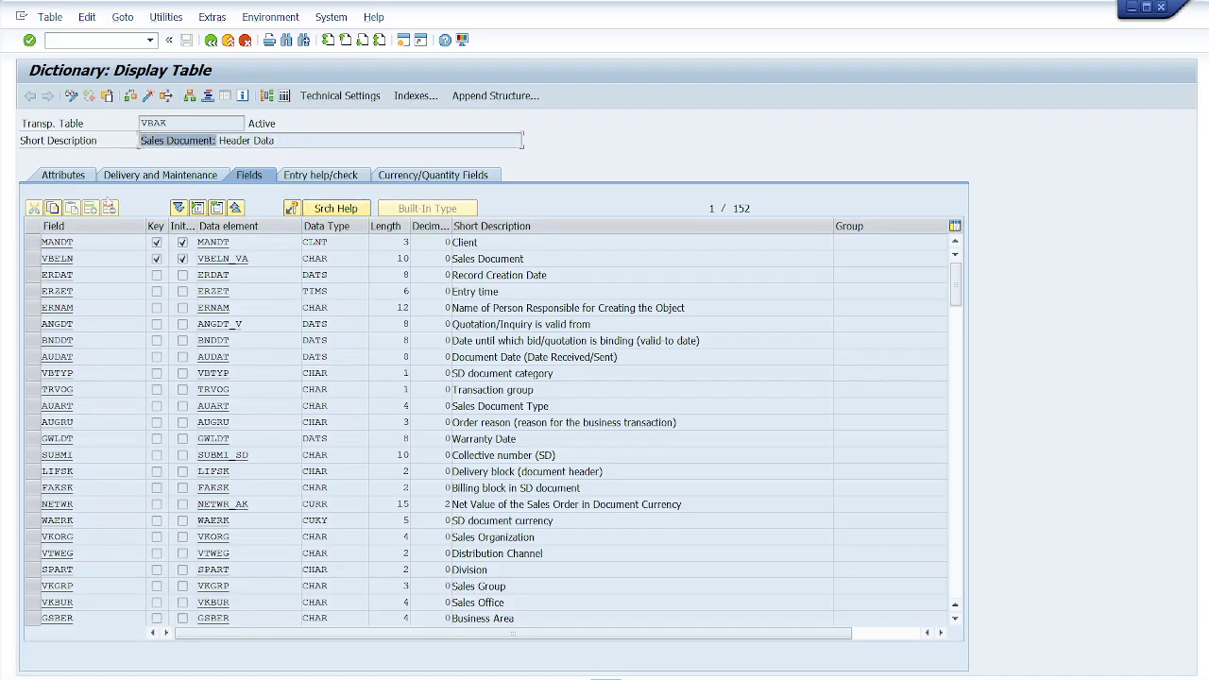
left_click_drag(754, 208, 730, 211)
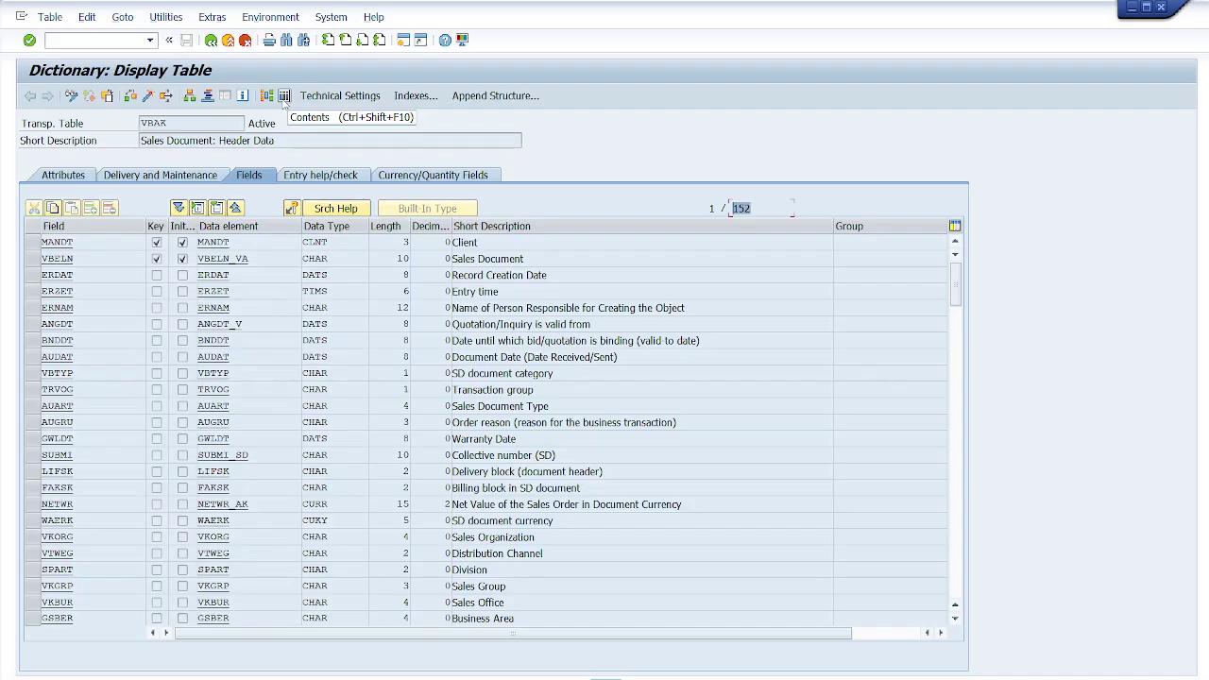
left_click(284, 98)
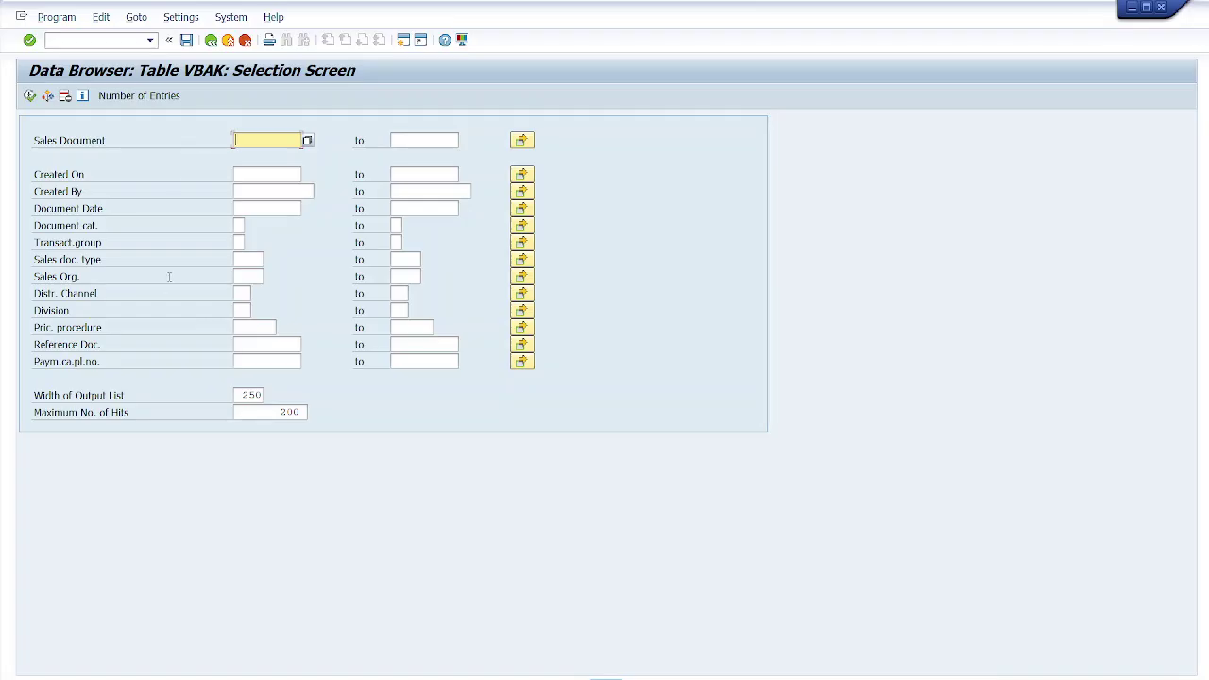
left_click(140, 97)
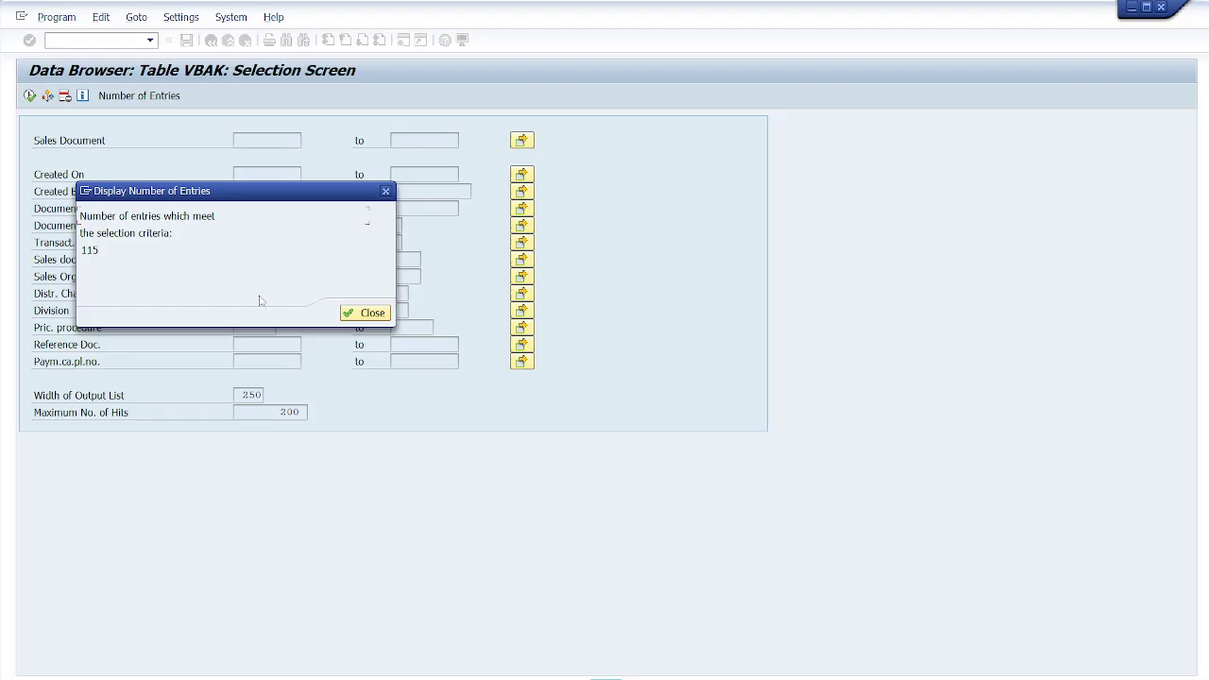
left_click(361, 314)
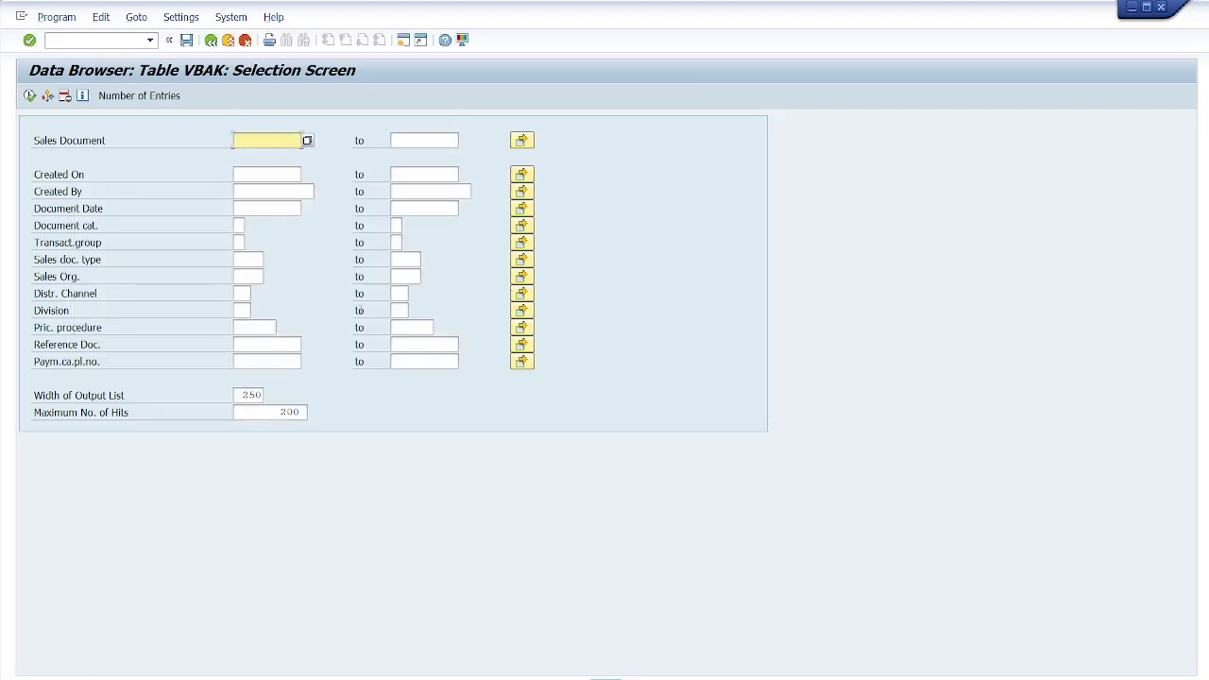
Display the VBAK entries without any selection criteria, browse through the records and return to the selection screen
left_click(30, 95)
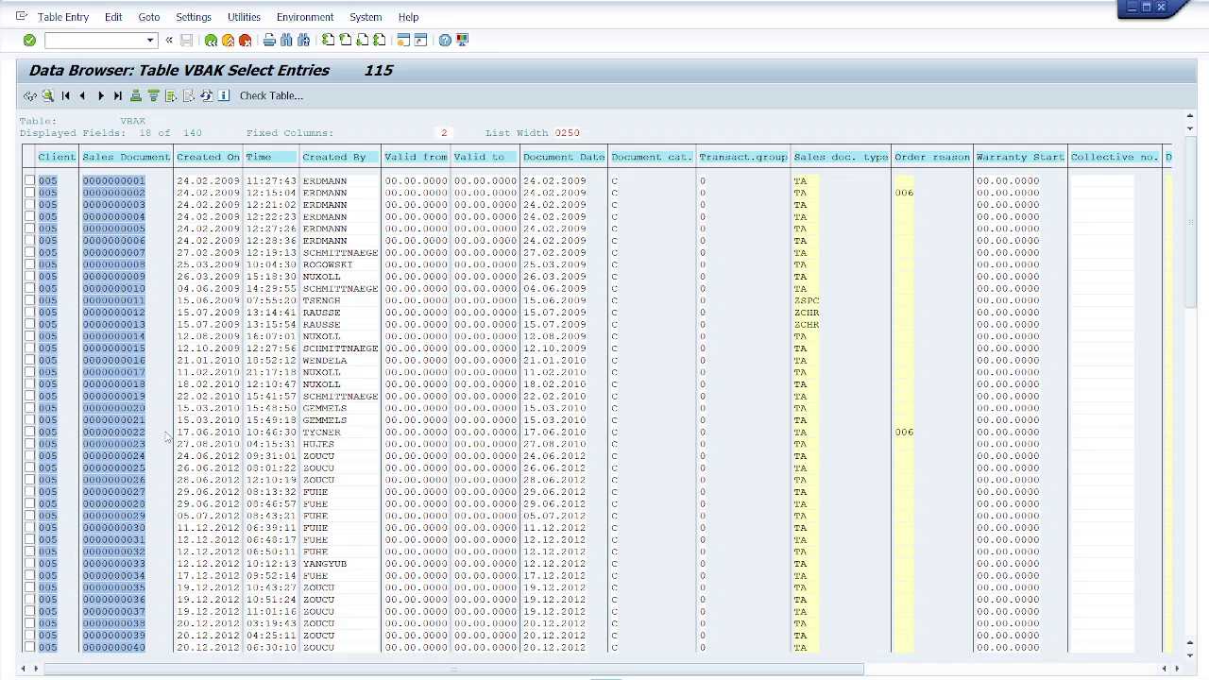
scroll(166, 437, "down", 3)
scroll(166, 436, "down", 4)
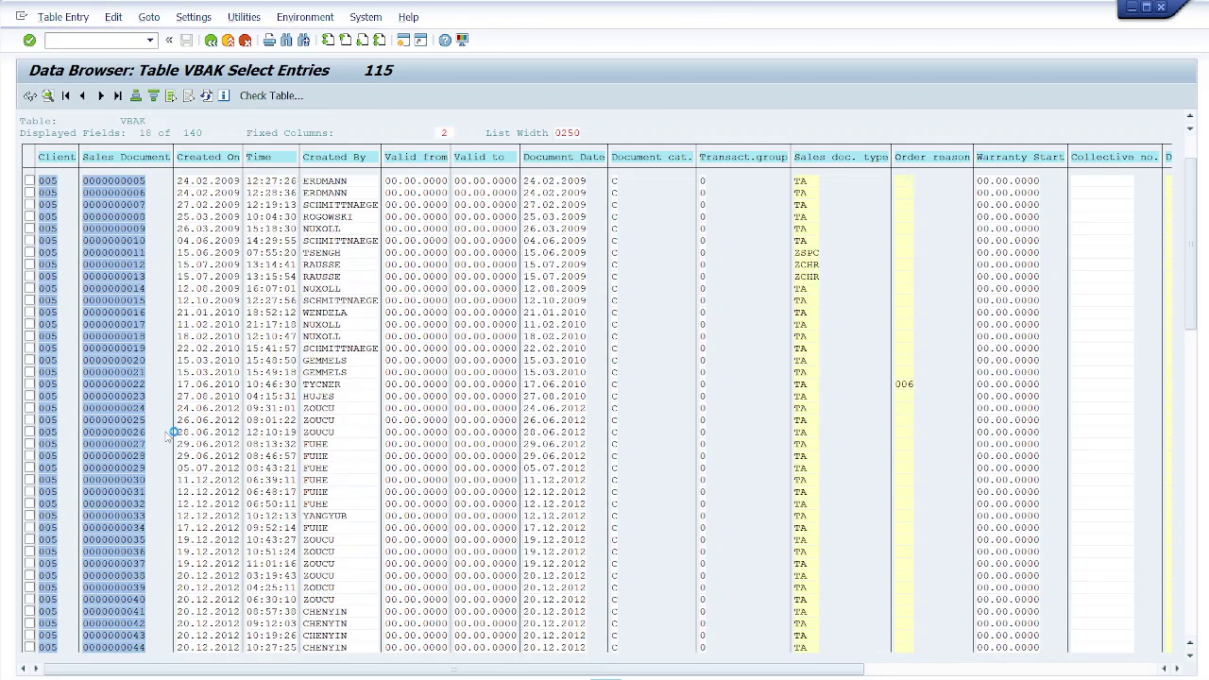
scroll(166, 437, "down", 1)
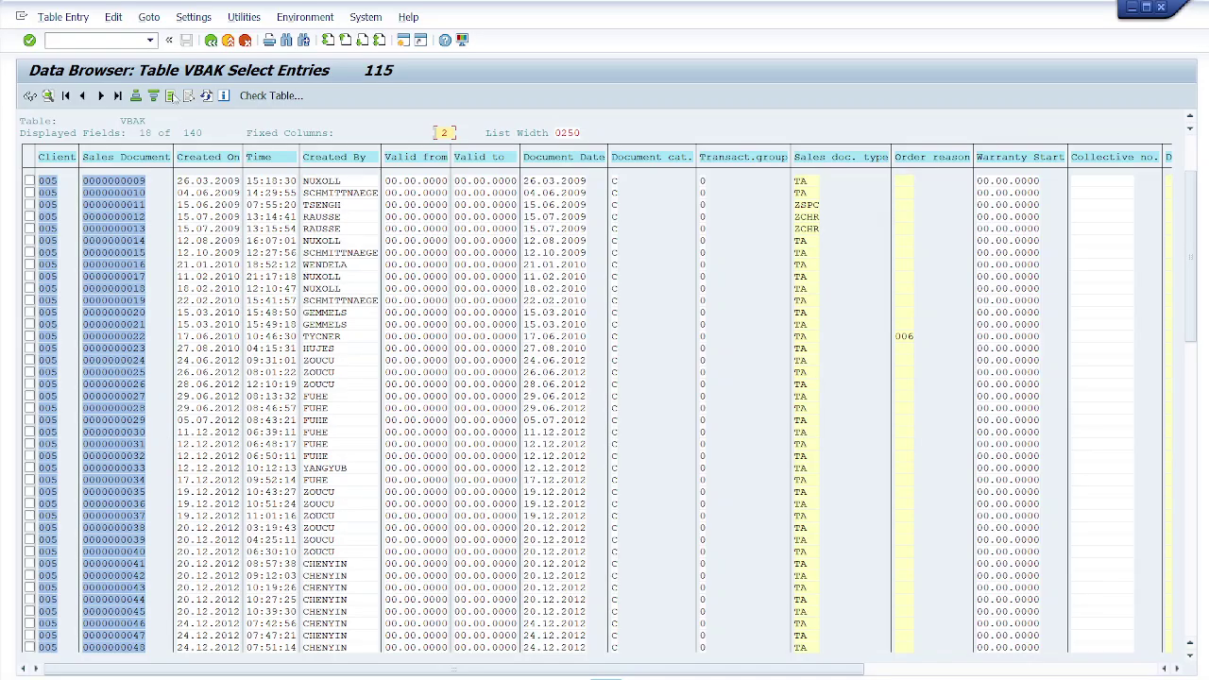
left_click(212, 40)
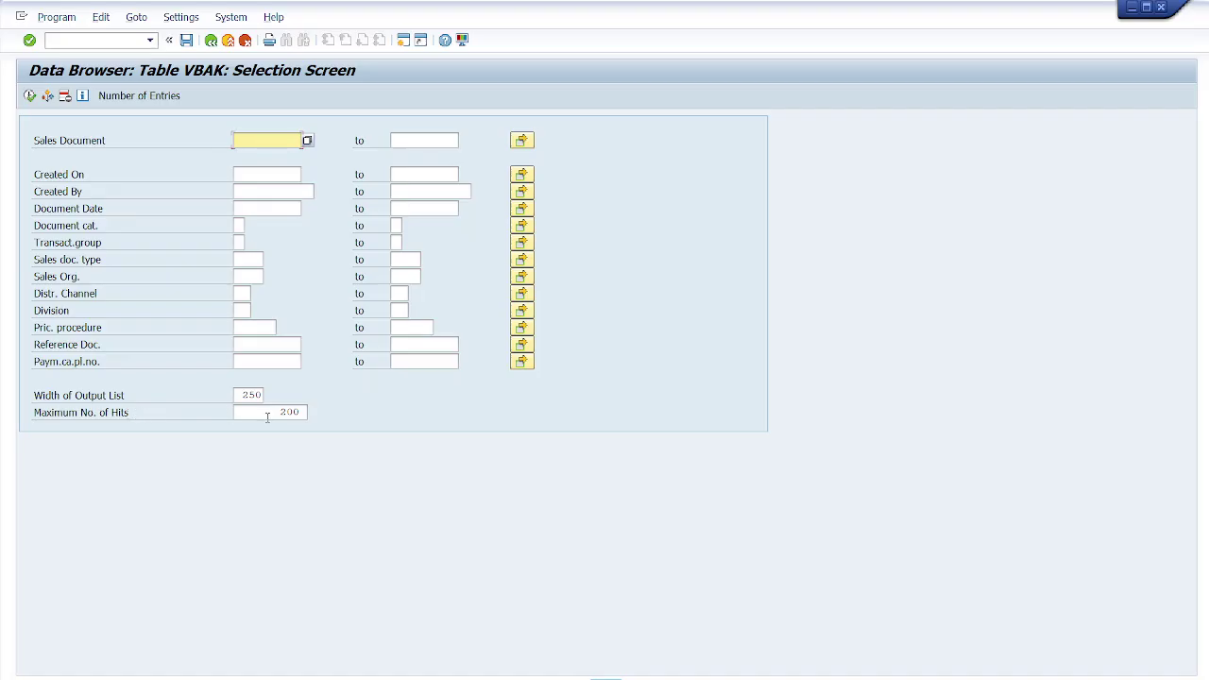
Set the maximum number of hits to 10 and display the VBAK entries
left_click_drag(303, 413, 279, 413)
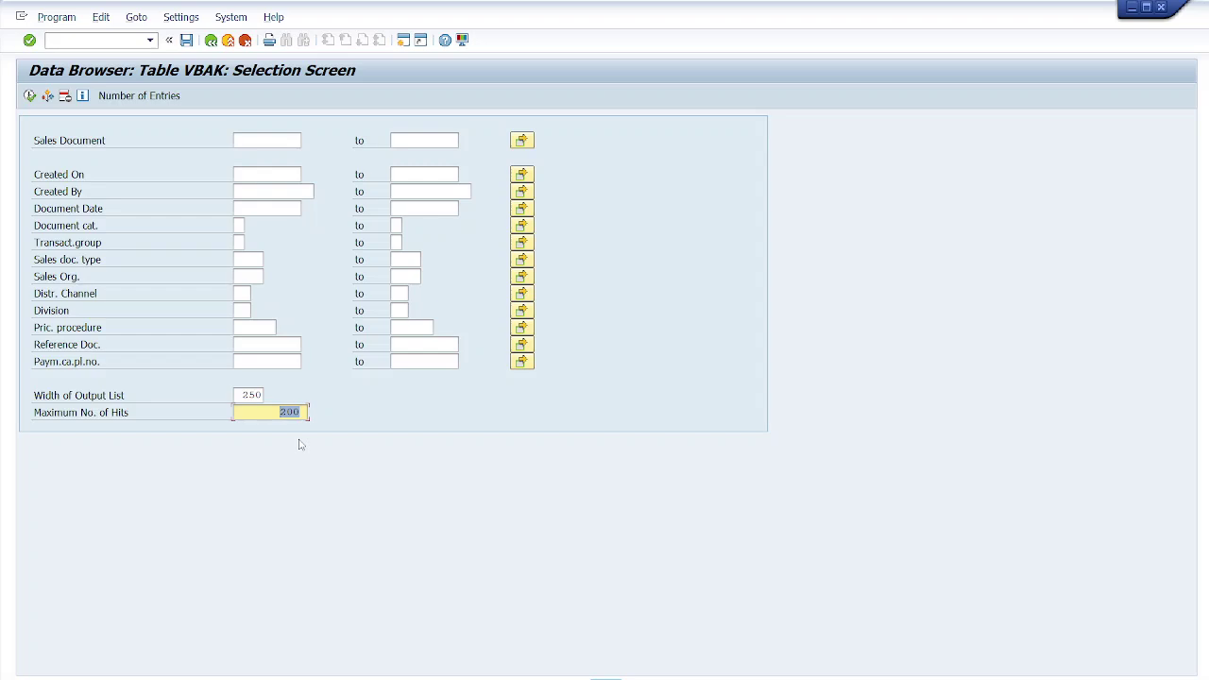
key("Delete")
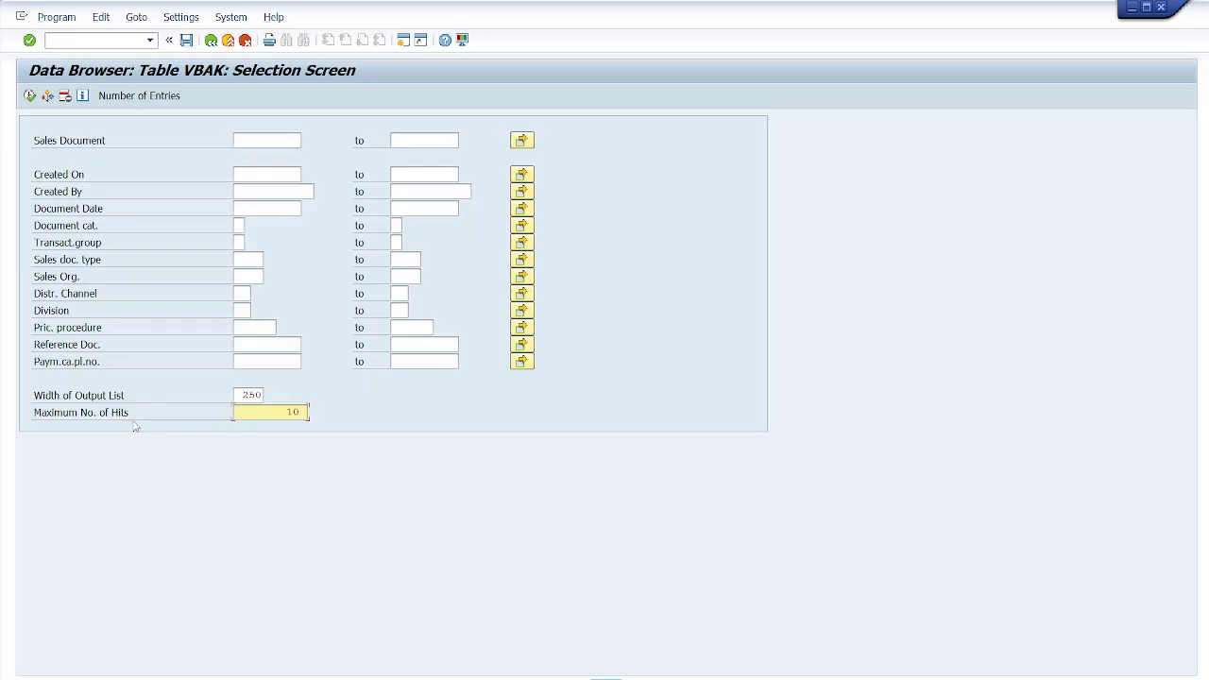
left_click(29, 95)
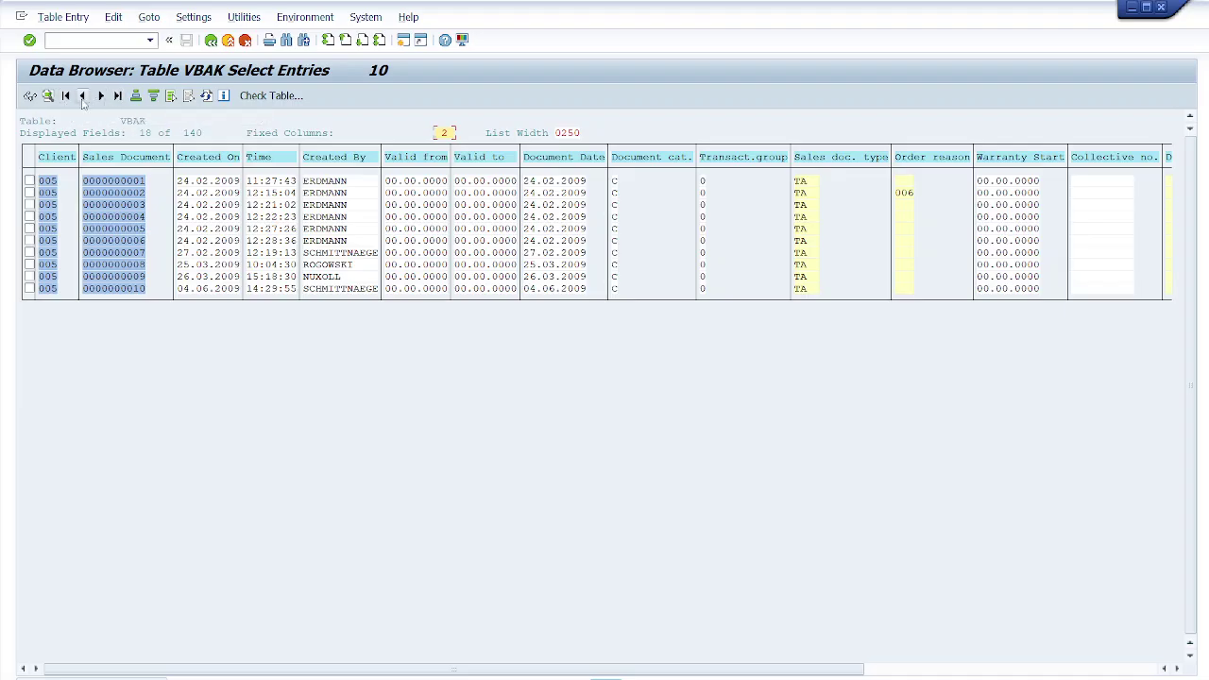
Select all listed VBAK entries, deselect them all again and return to the selection screen
left_click(171, 96)
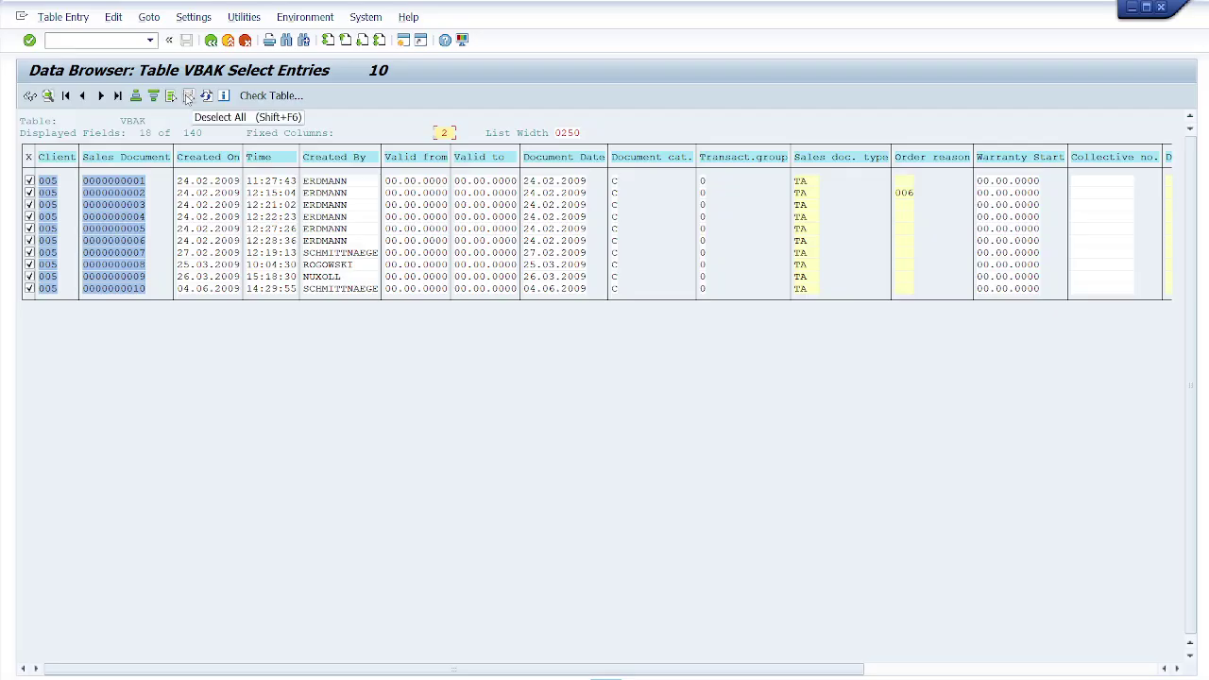
left_click(187, 99)
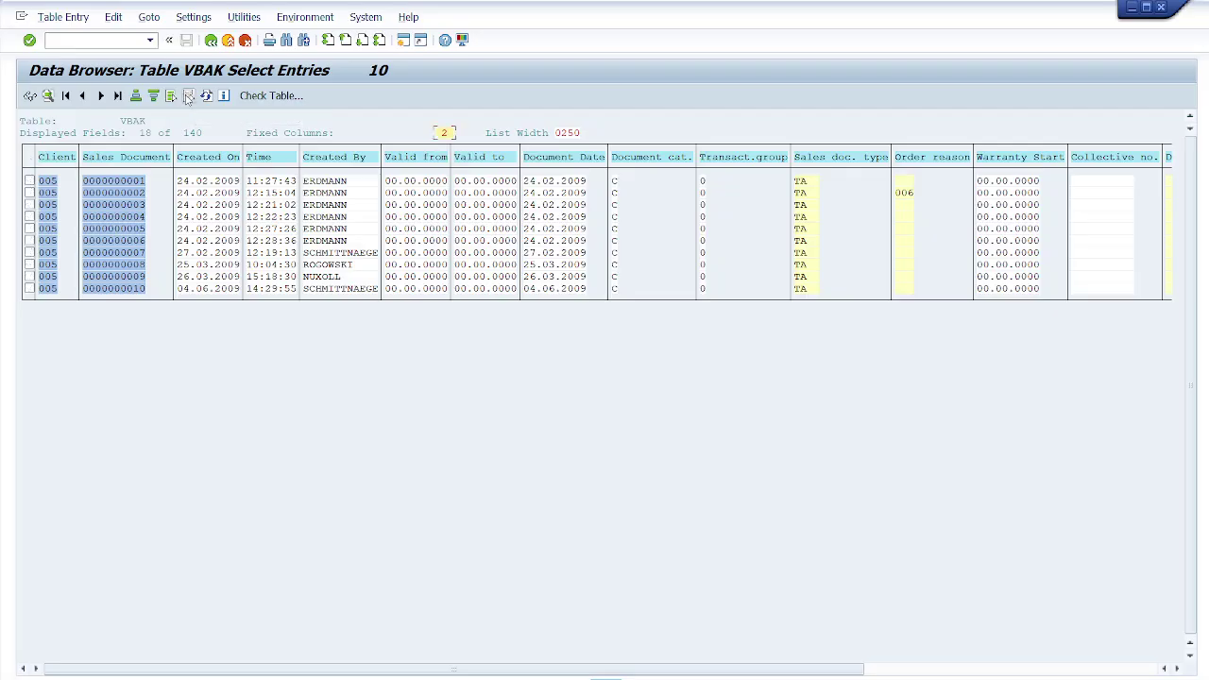
left_click(211, 40)
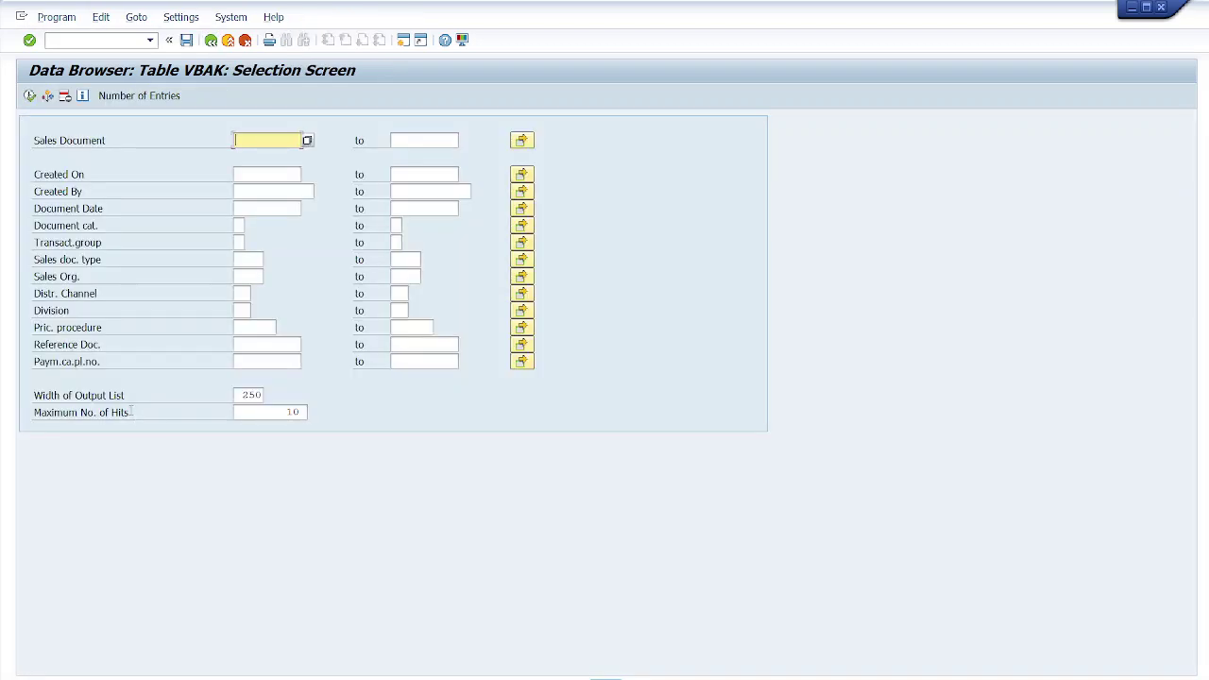
Set the maximum number of hits to 50 and display the VBAK entries
left_click(298, 411)
key("BackSpace")
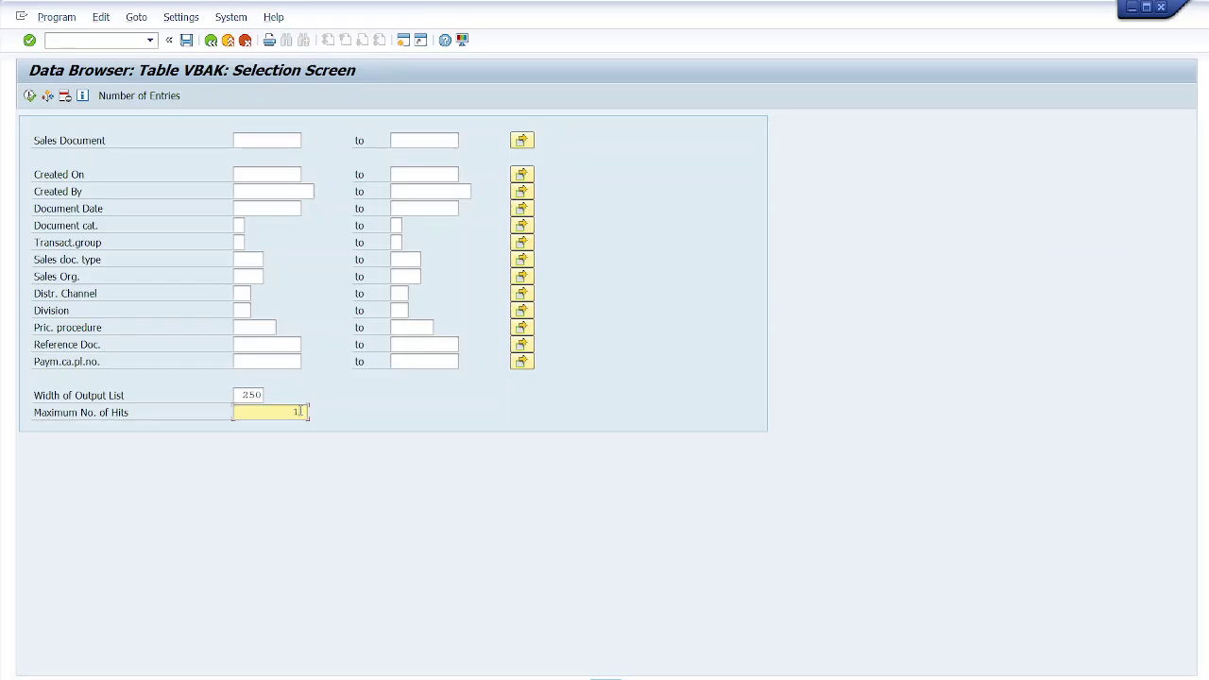
type("50")
key("BackSpace")
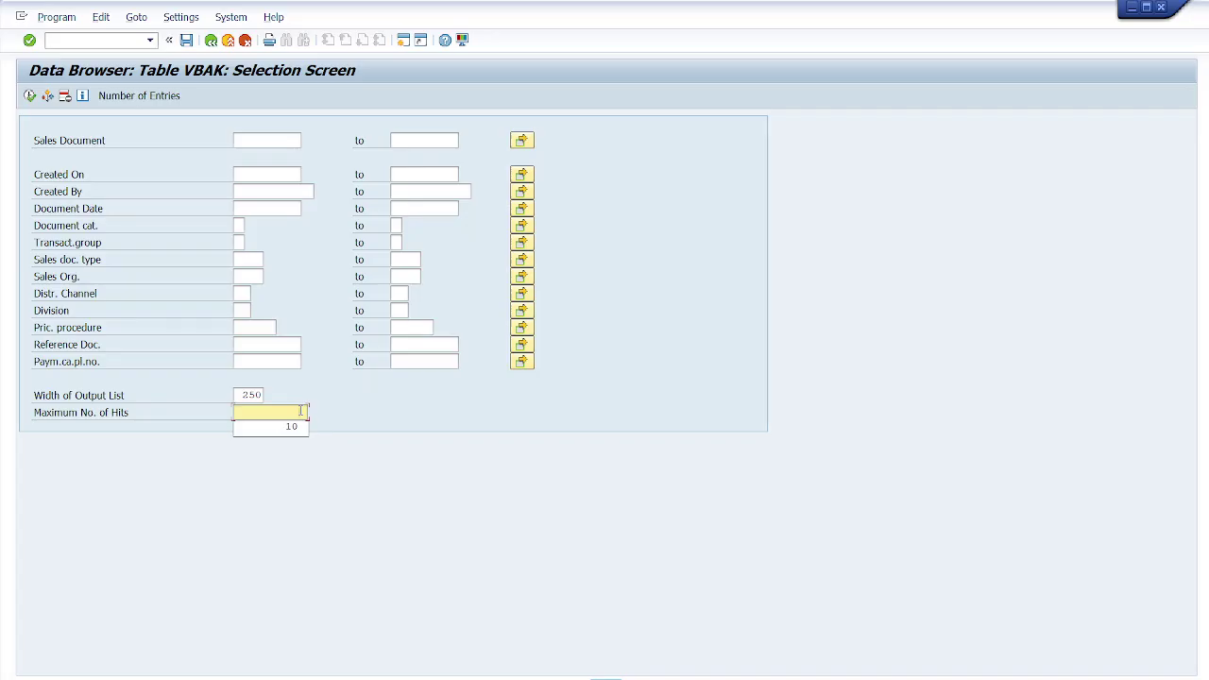
type("50")
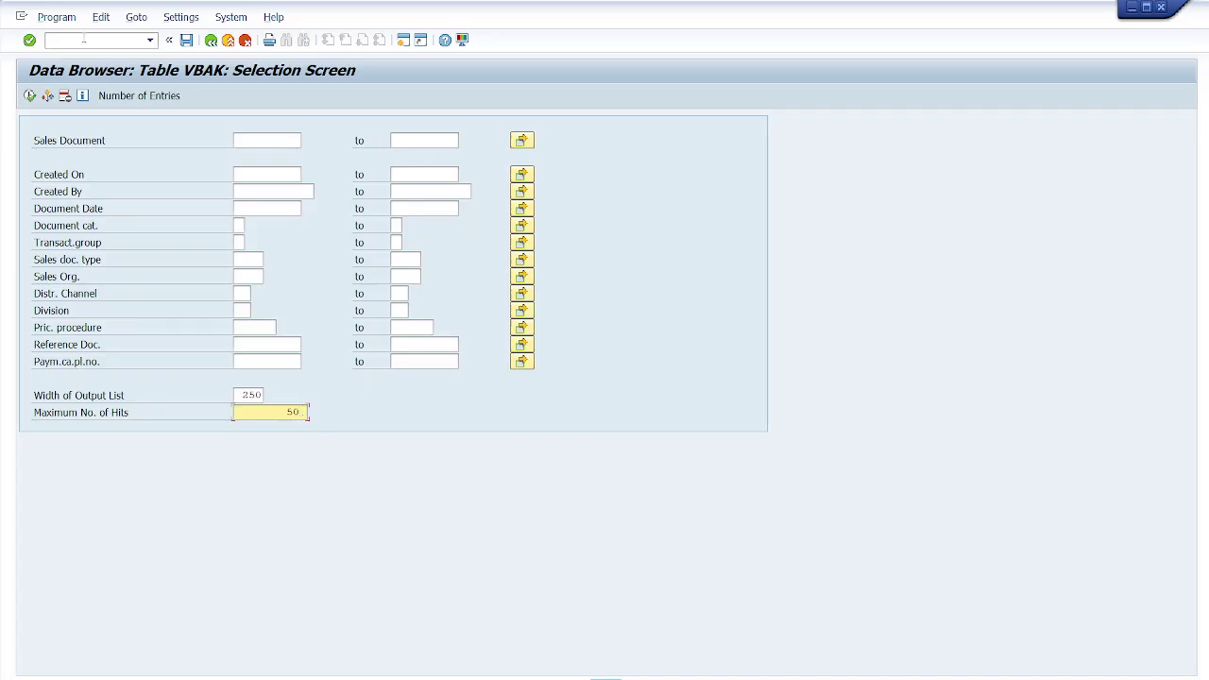
left_click(30, 96)
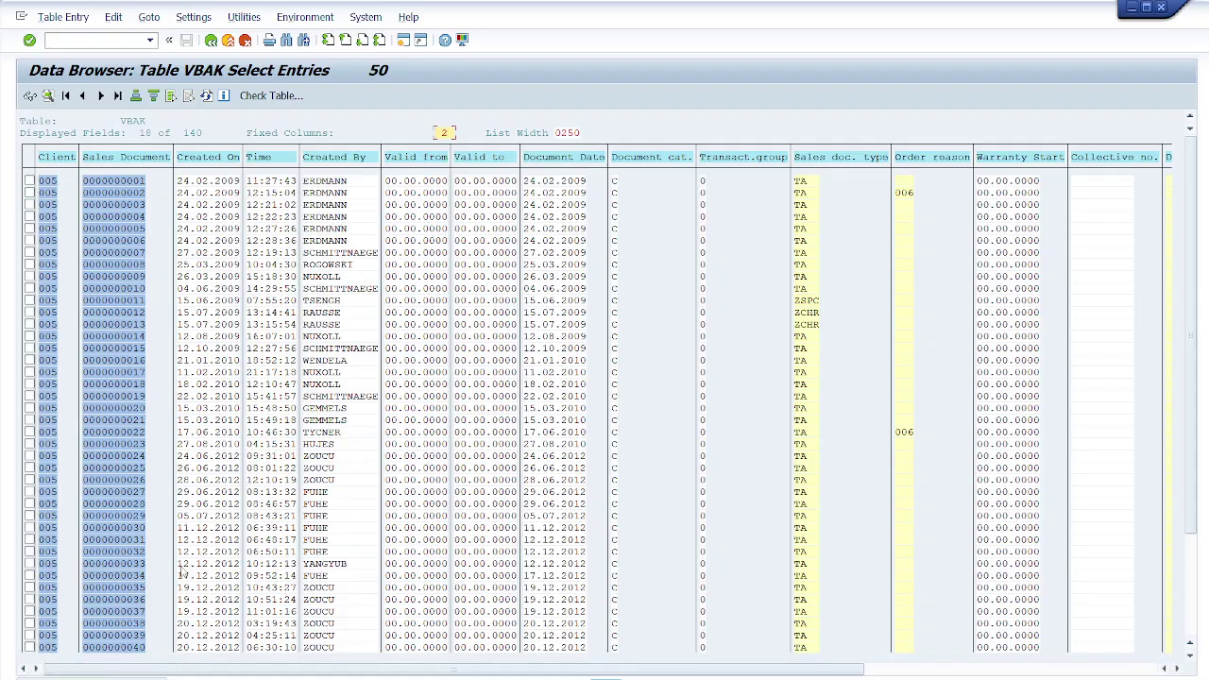
Check the output list width on the selection screen and redisplay the VBAK entries to examine their column headings
left_click(213, 41)
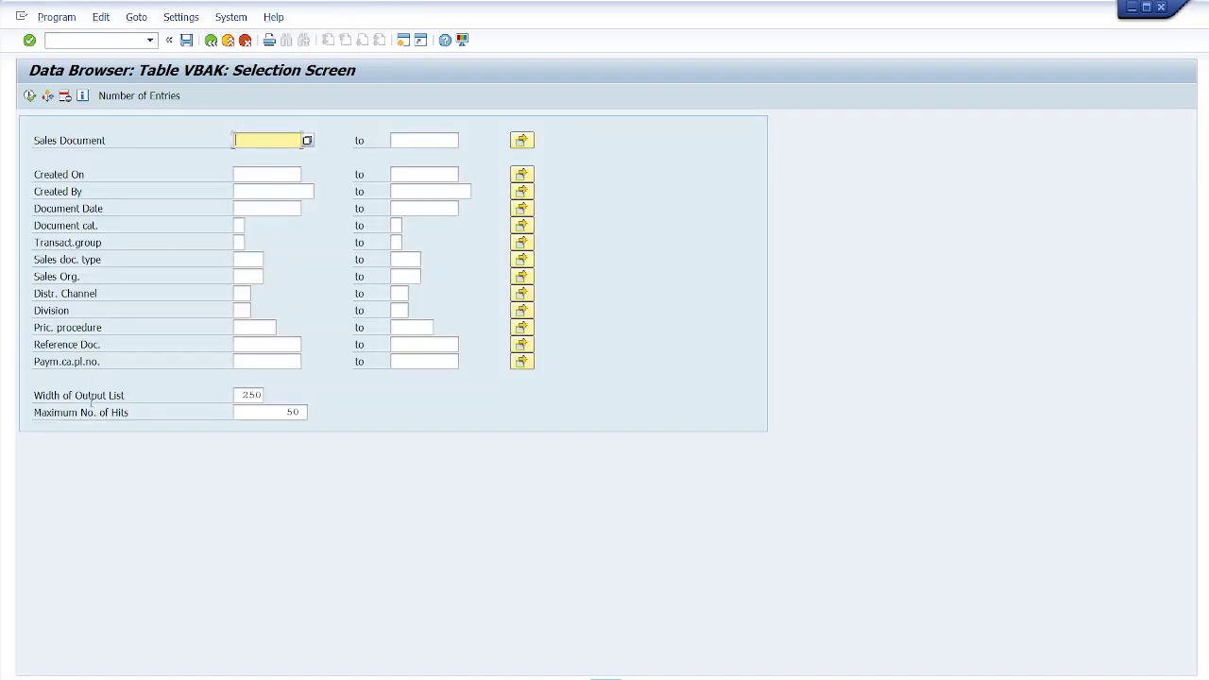
double_click(262, 395)
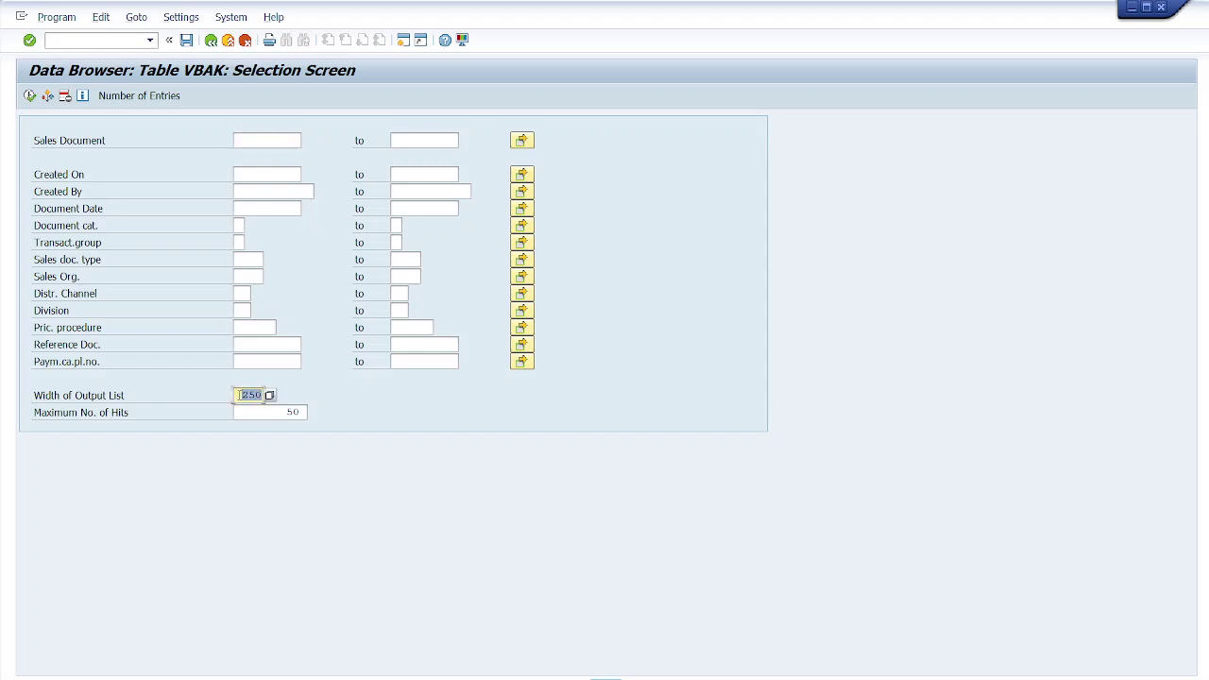
left_click(30, 97)
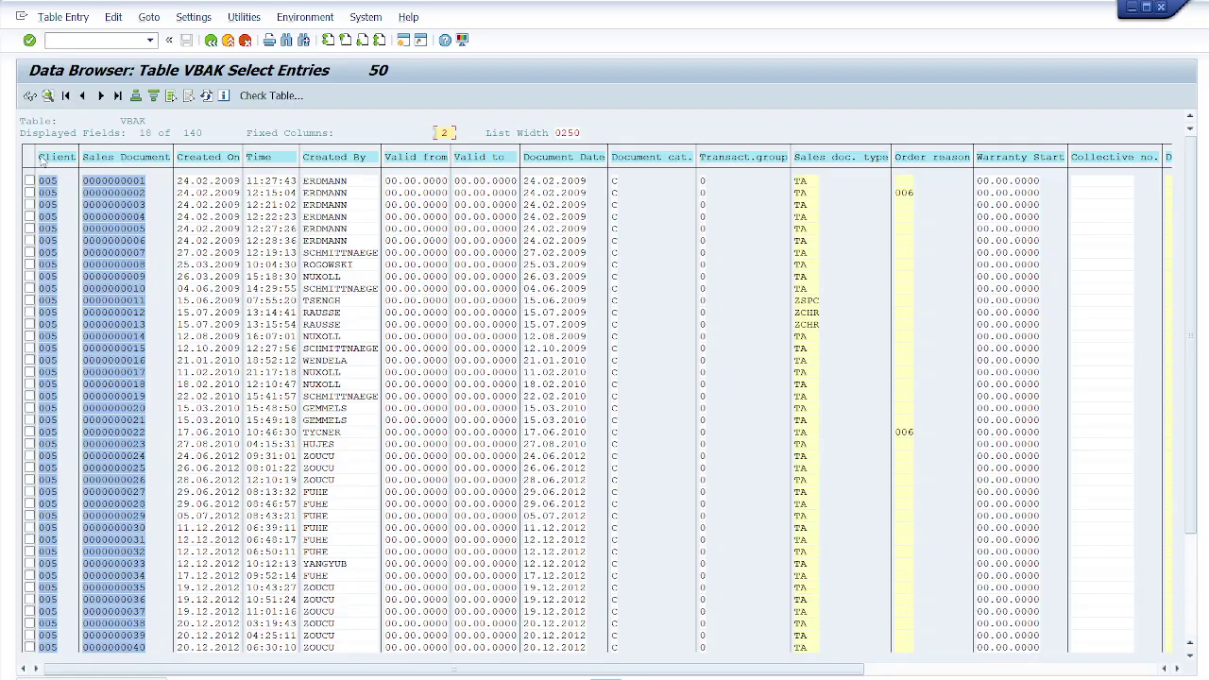
left_click_drag(36, 157, 1180, 167)
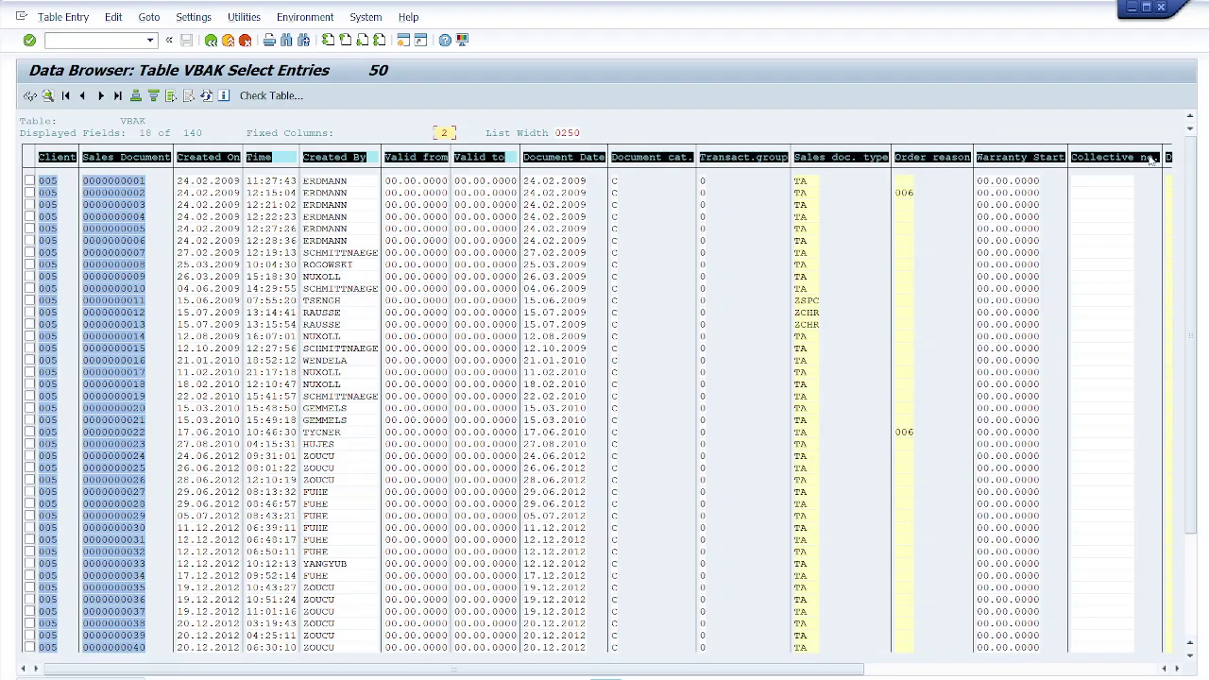
Examine the remaining VBAK columns and the list width, and return to the selection screen
left_click_drag(843, 669, 1152, 671)
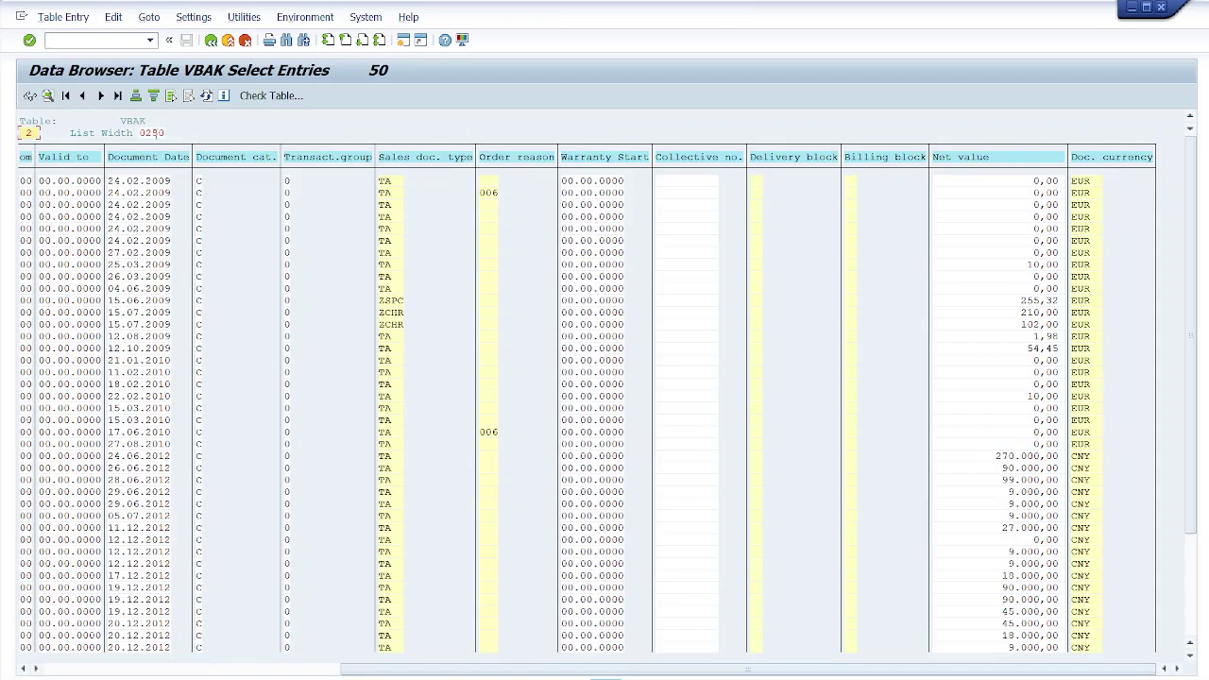
left_click_drag(141, 132, 167, 134)
left_click(211, 41)
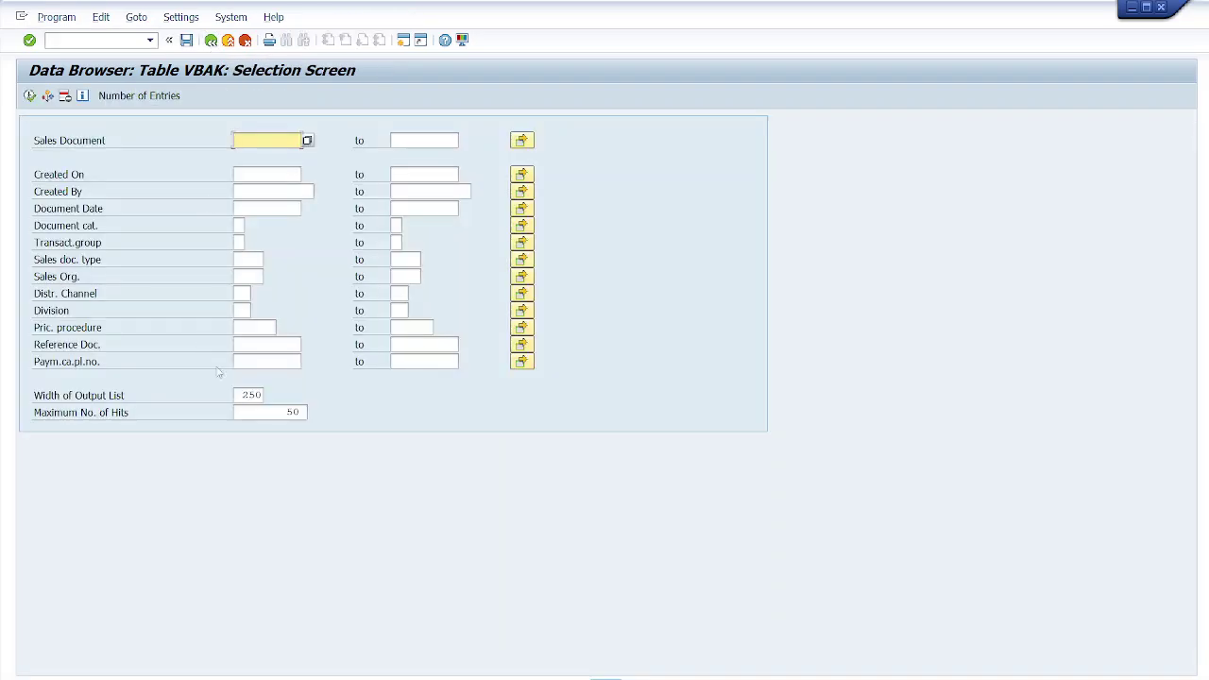
Display the VBAK entries with an output list width of 30, check the list width shown and return to the selection screen
left_click(263, 394)
key("BackSpace")
key("BackSpace")
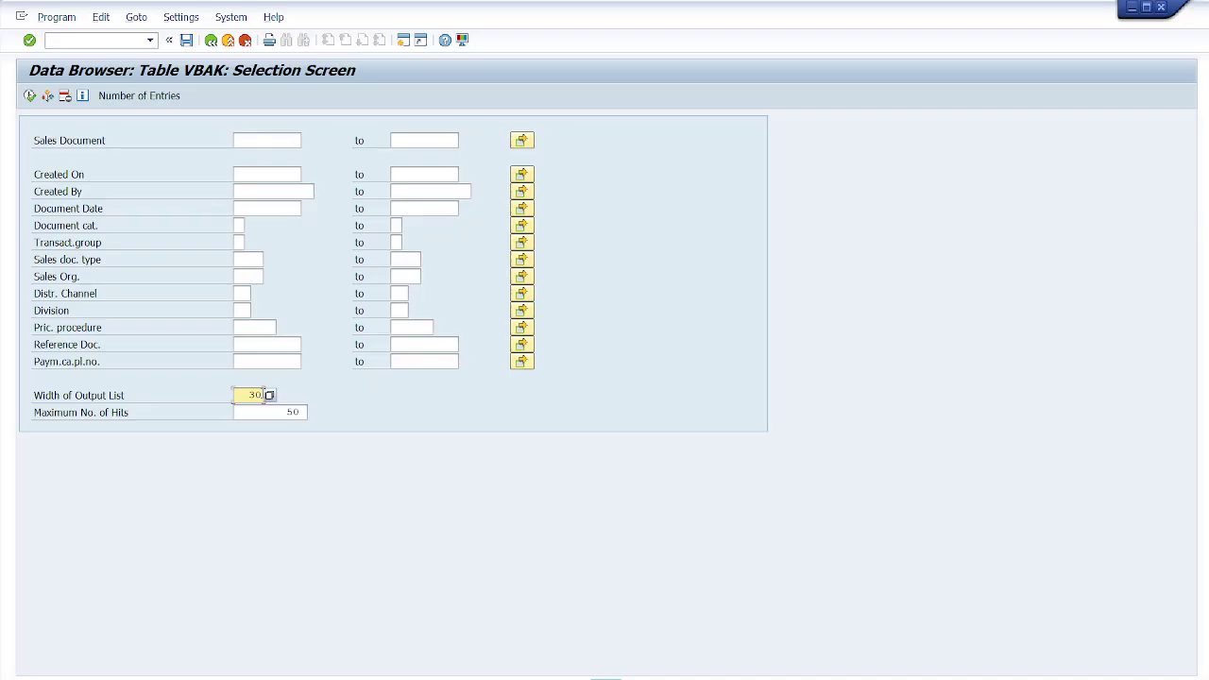
left_click(30, 95)
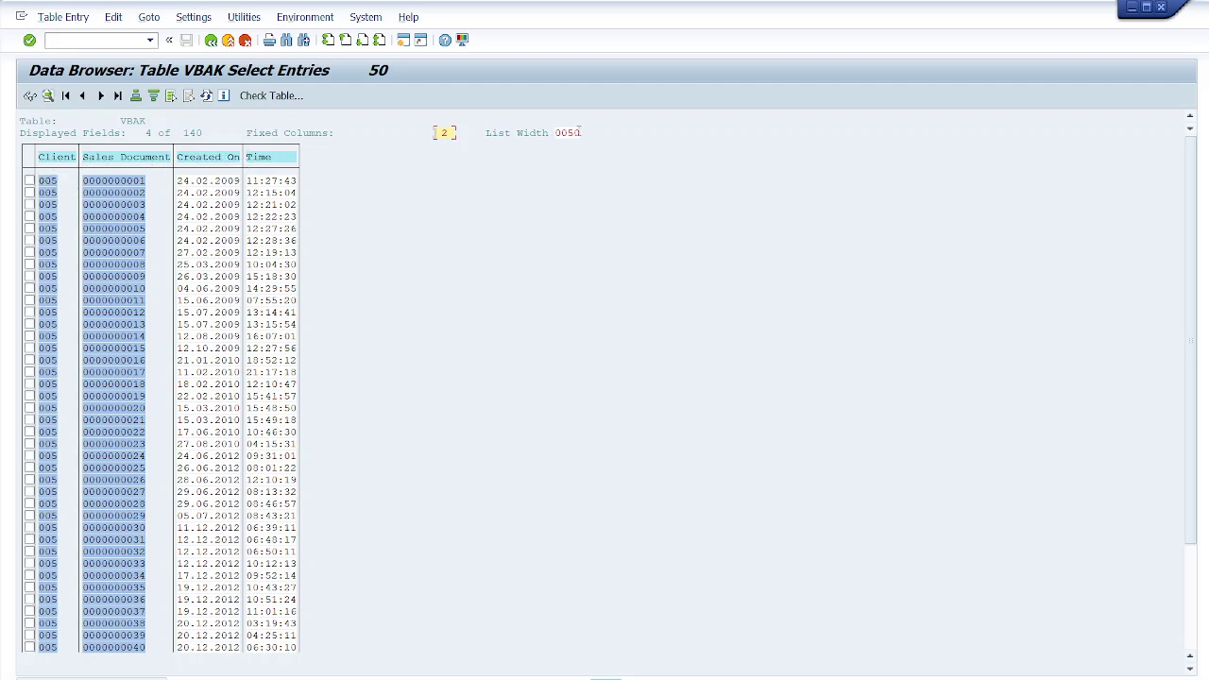
left_click_drag(565, 132, 581, 134)
left_click(211, 41)
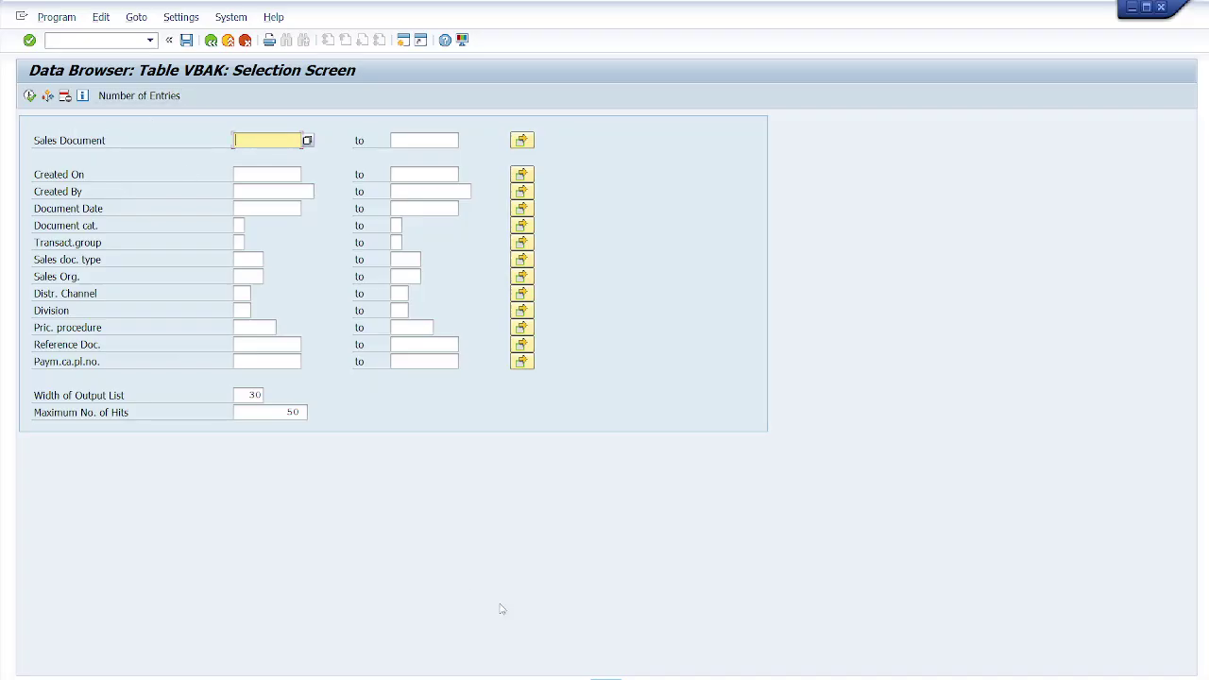
Check the SAP Standard Tables slide in PowerPoint, return to the SAP session and redisplay table VBAK from the ABAP Dictionary initial screen
left_click(813, 677)
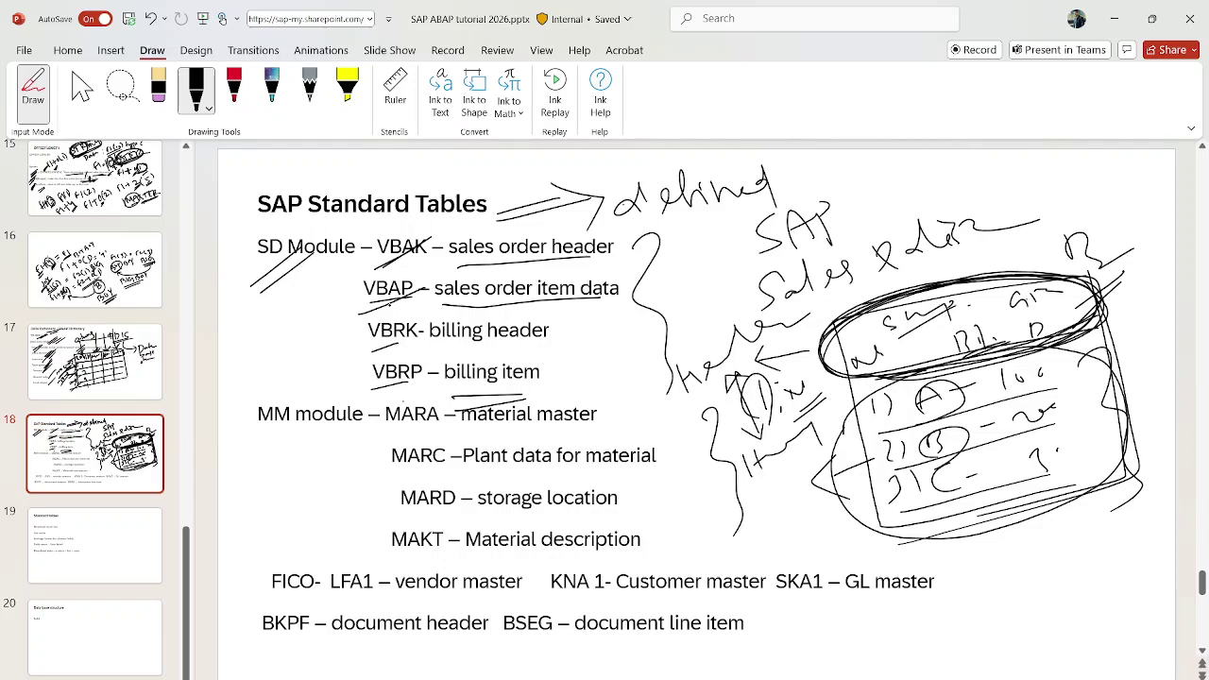
left_click(768, 672)
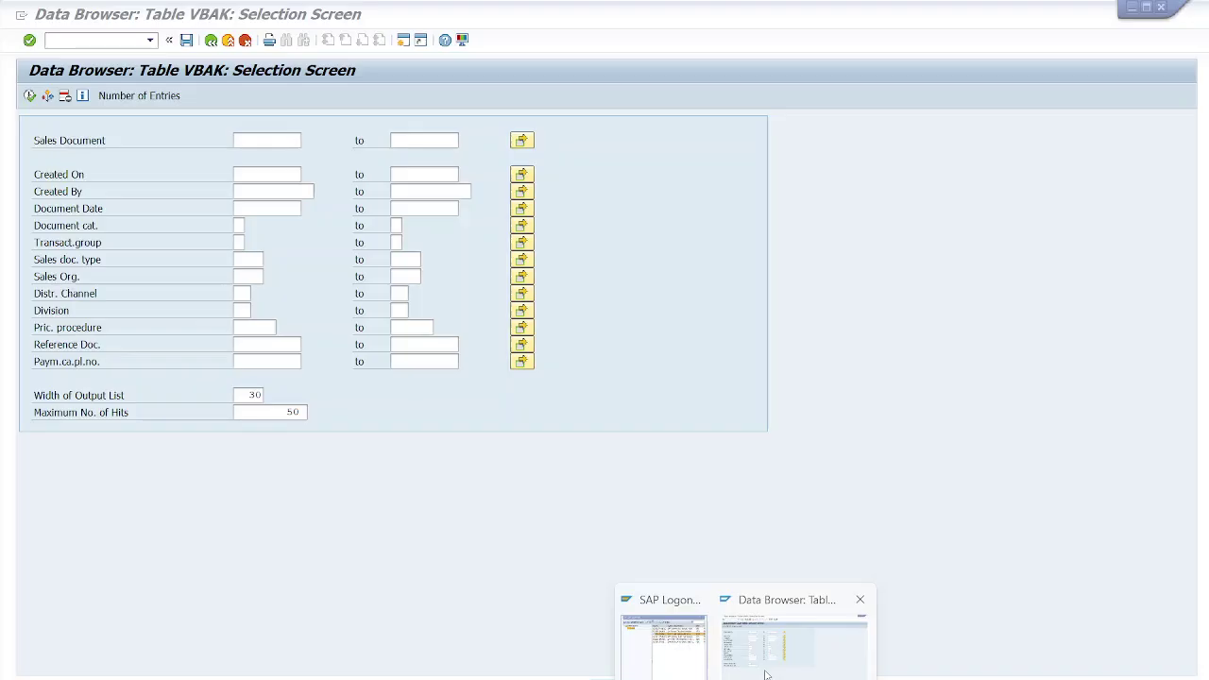
left_click(72, 40)
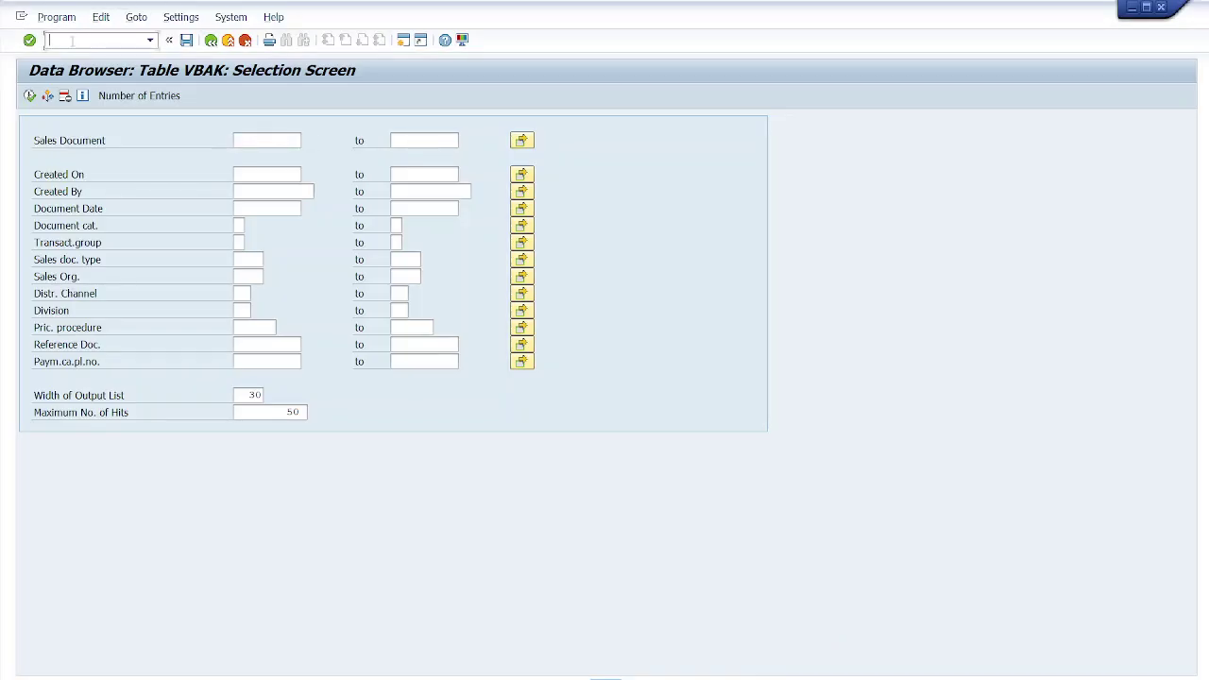
left_click(210, 40)
left_click(210, 41)
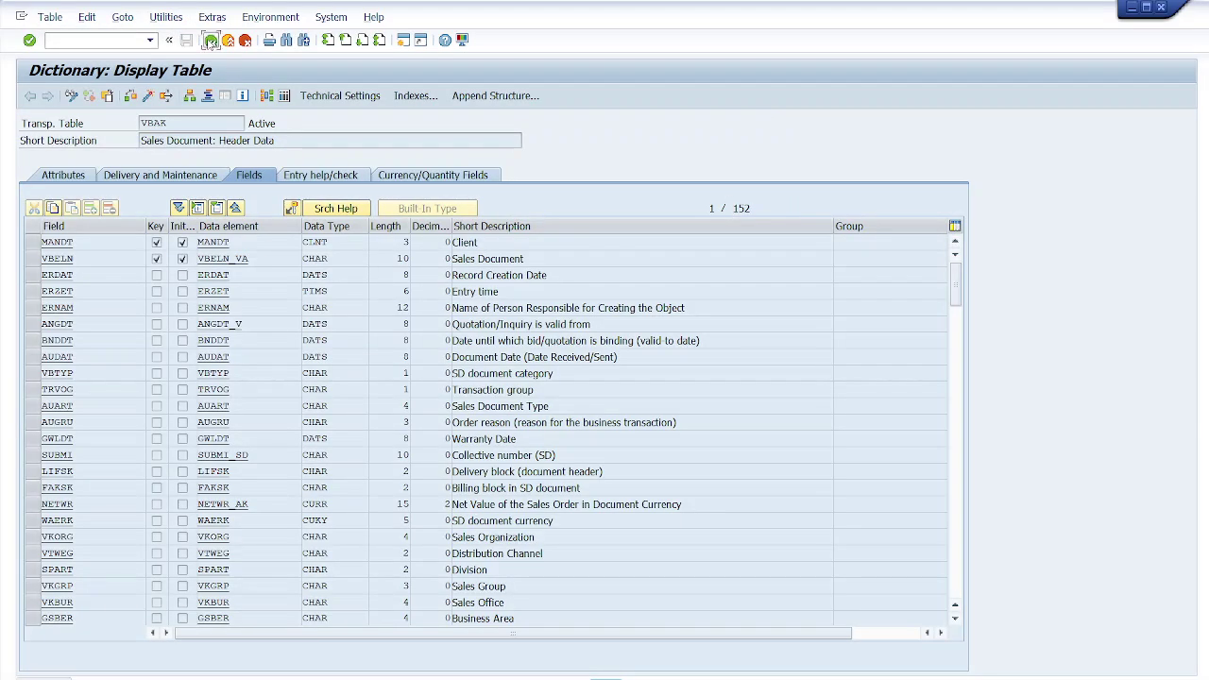
left_click(203, 159)
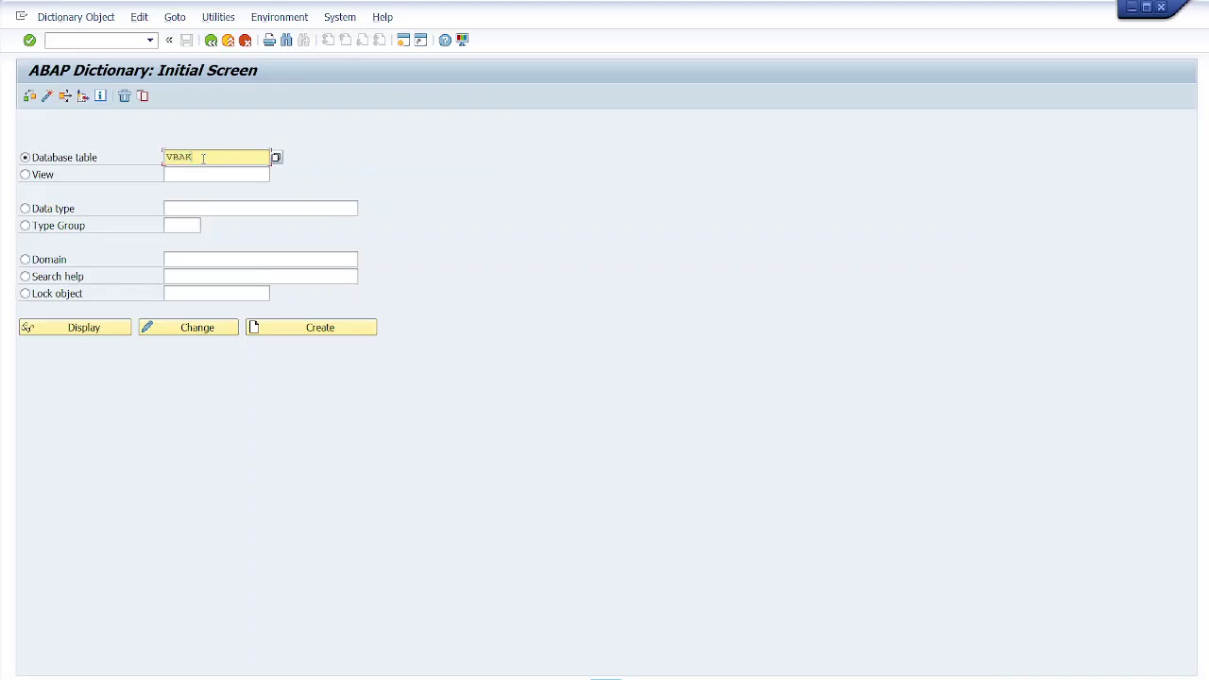
left_click(94, 329)
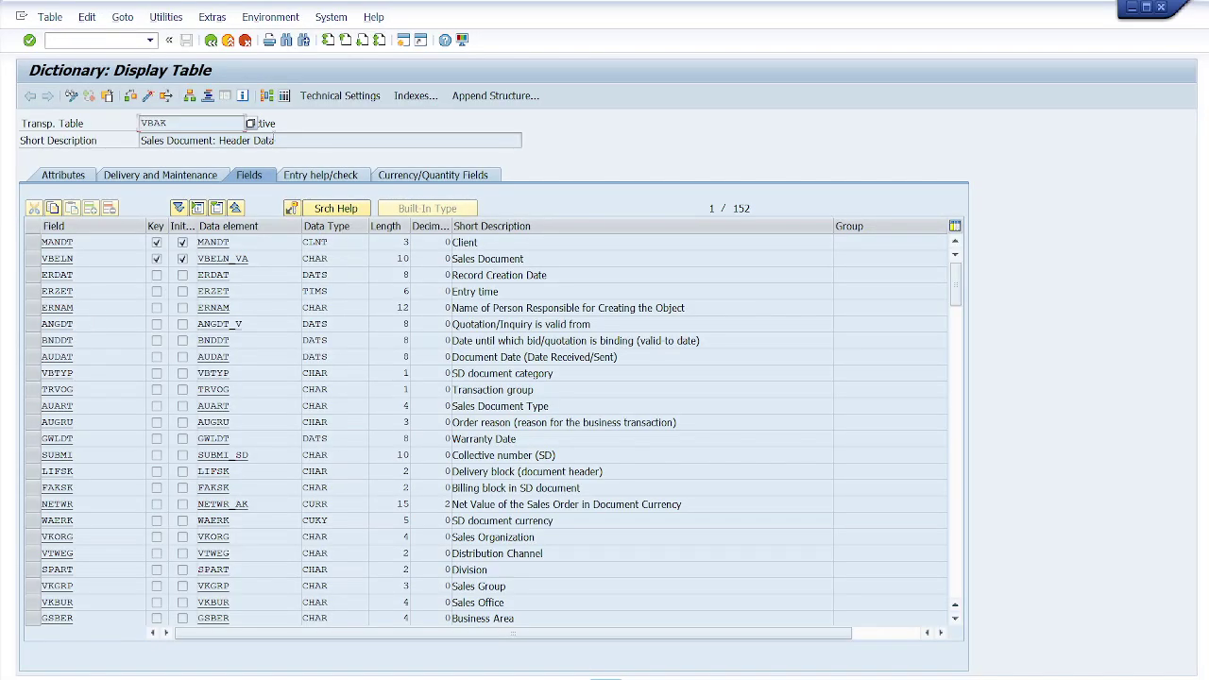
Examine VBAK's short description and its sales document, creation date, entry time, responsible person and document date fields
left_click_drag(274, 140, 218, 140)
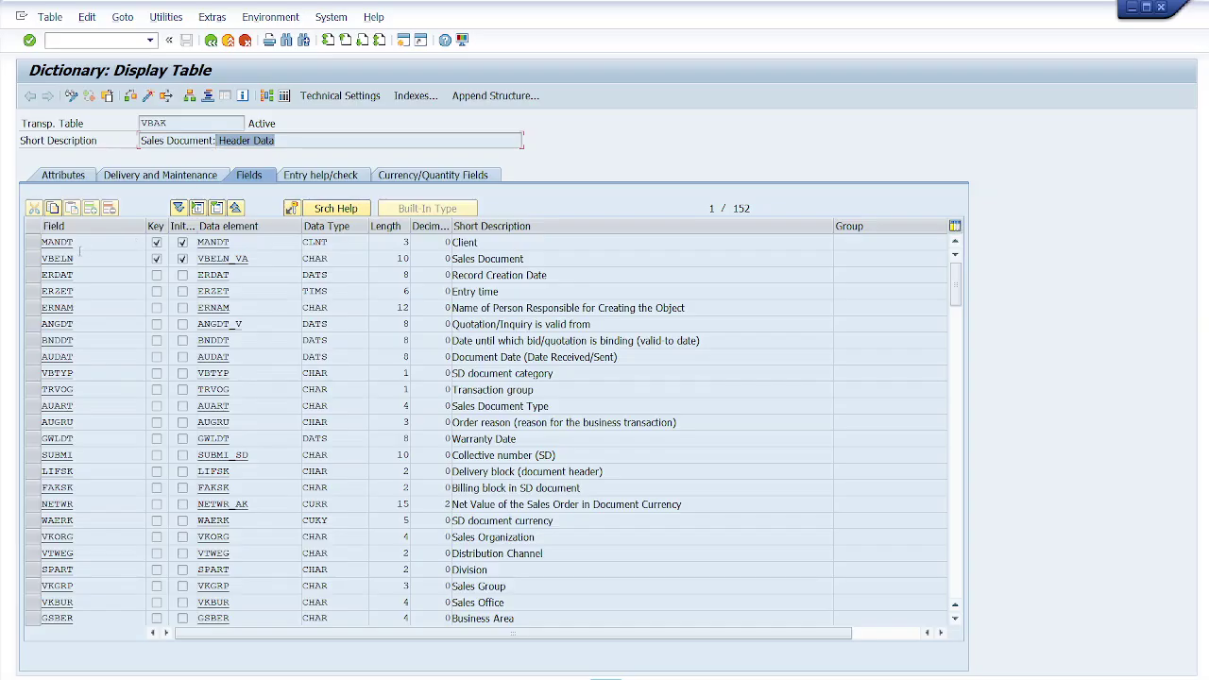
left_click_drag(525, 257, 452, 258)
left_click_drag(555, 274, 462, 292)
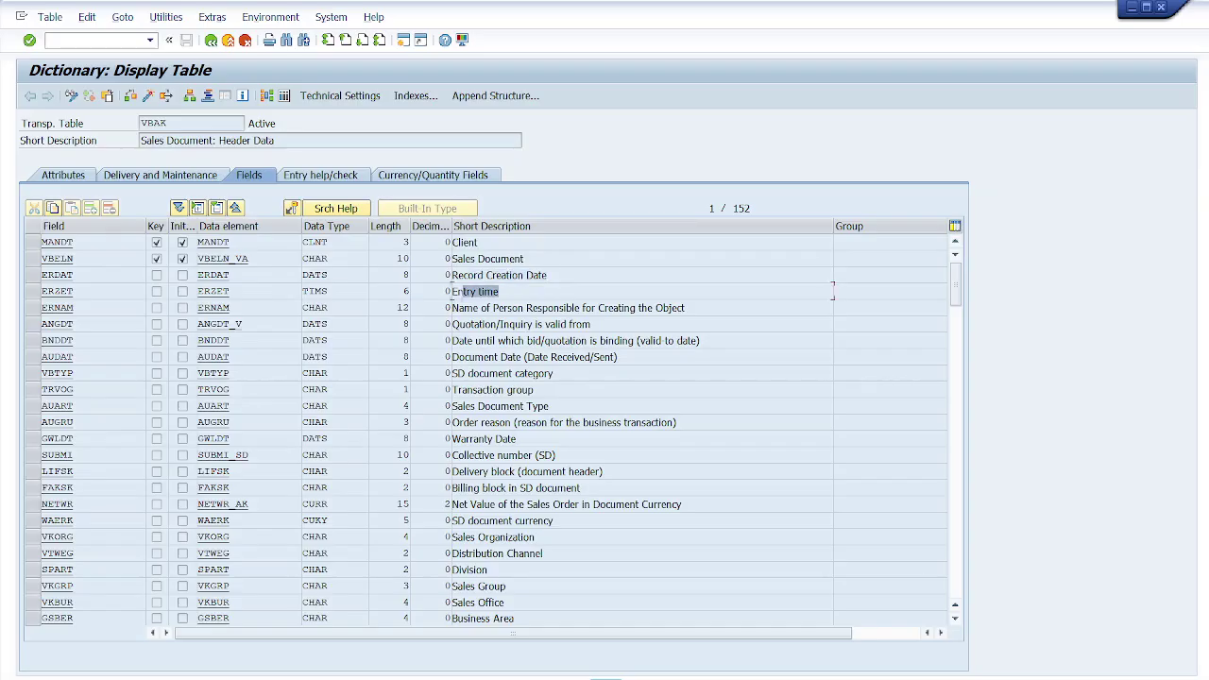
left_click_drag(688, 307, 563, 317)
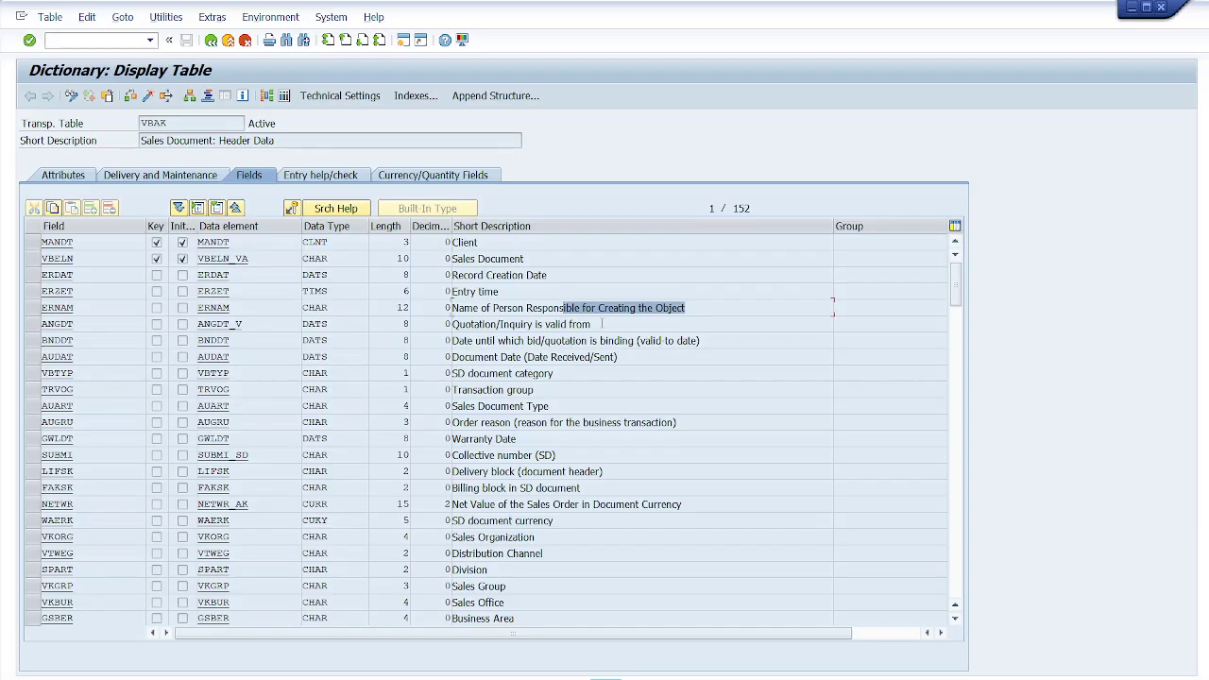
left_click_drag(623, 357, 493, 361)
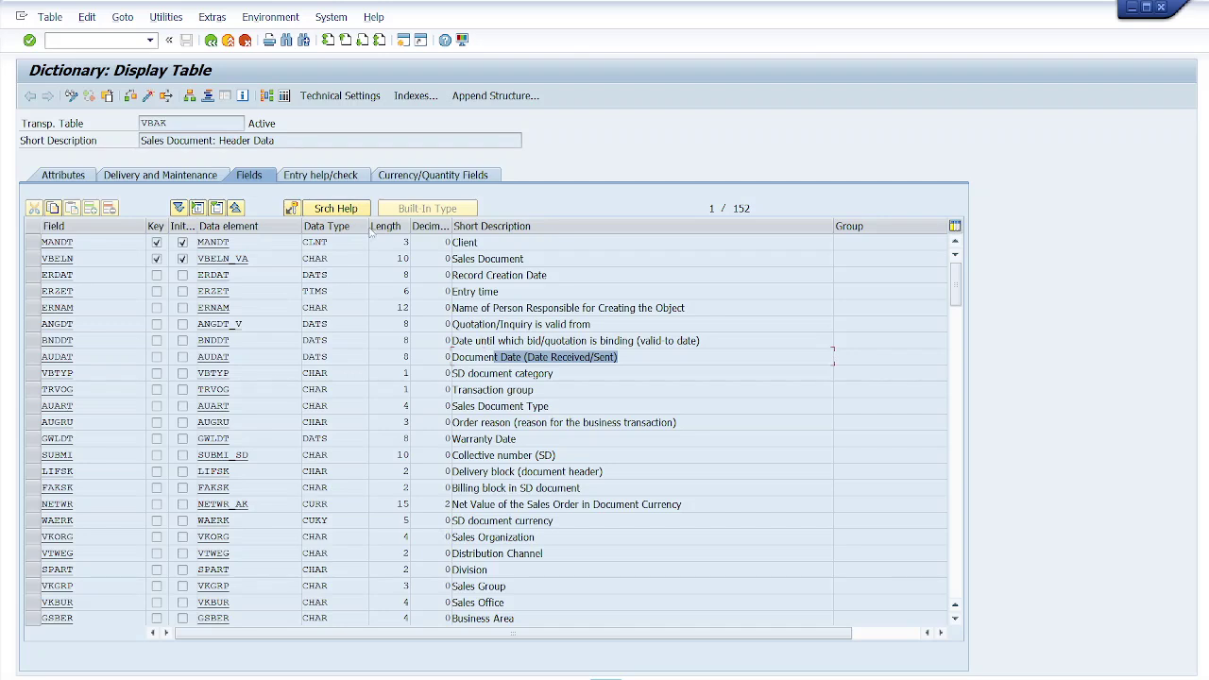
Display table VBAP from the ABAP Dictionary initial screen and switch to the SAP Standard Tables slide in PowerPoint
left_click(211, 39)
left_click(199, 157)
key("BackSpace")
type("P")
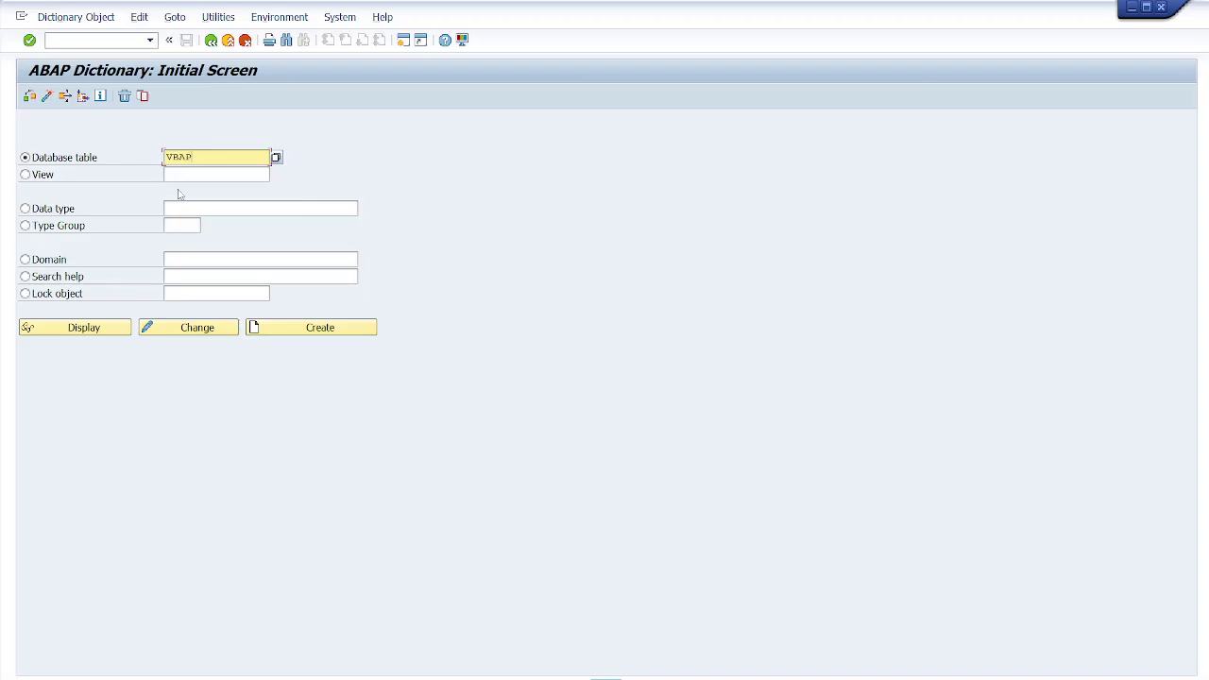
left_click(85, 326)
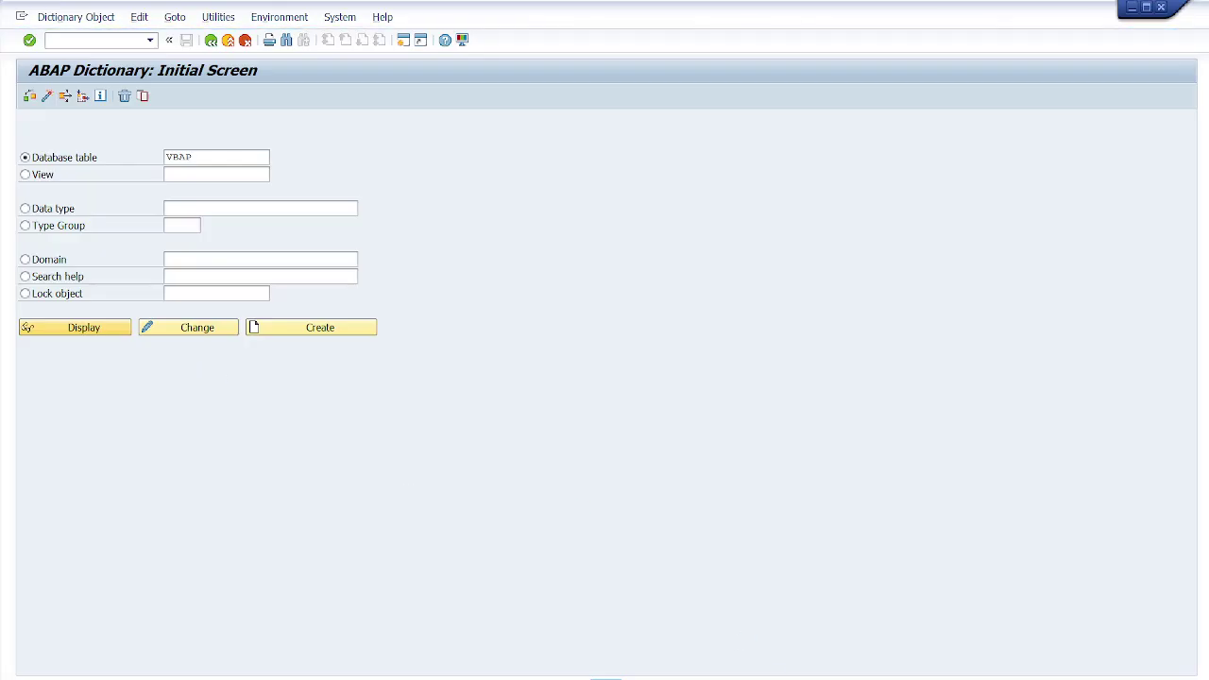
key("alt+Tab")
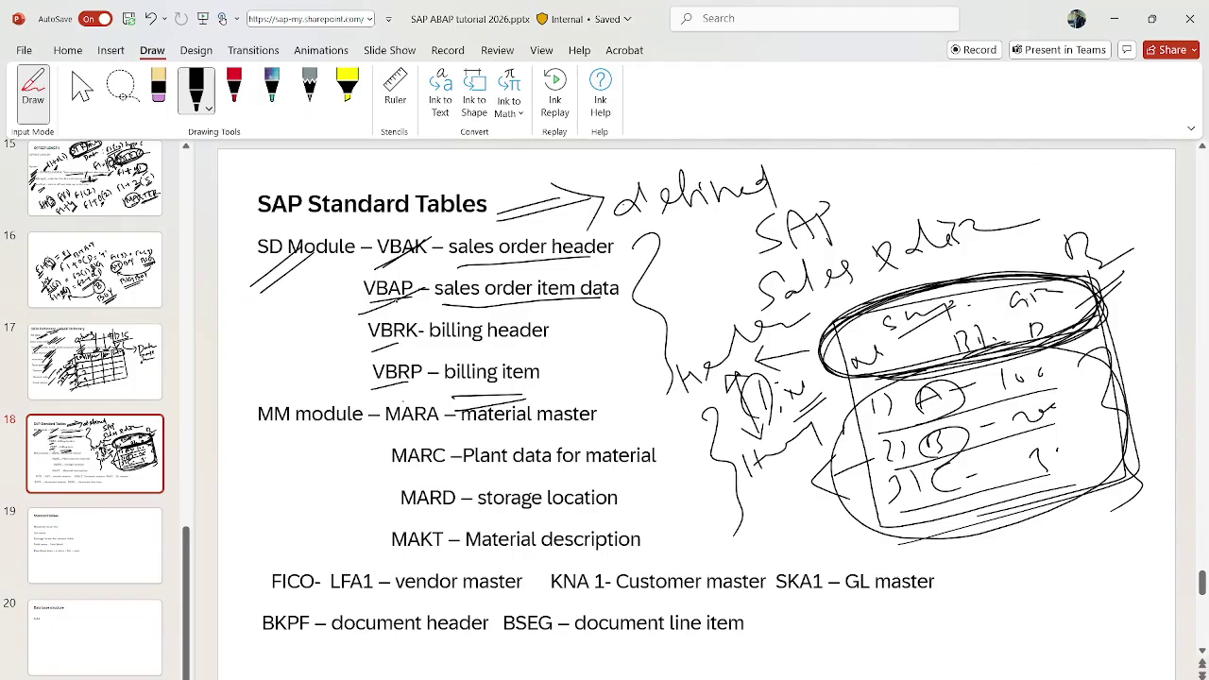
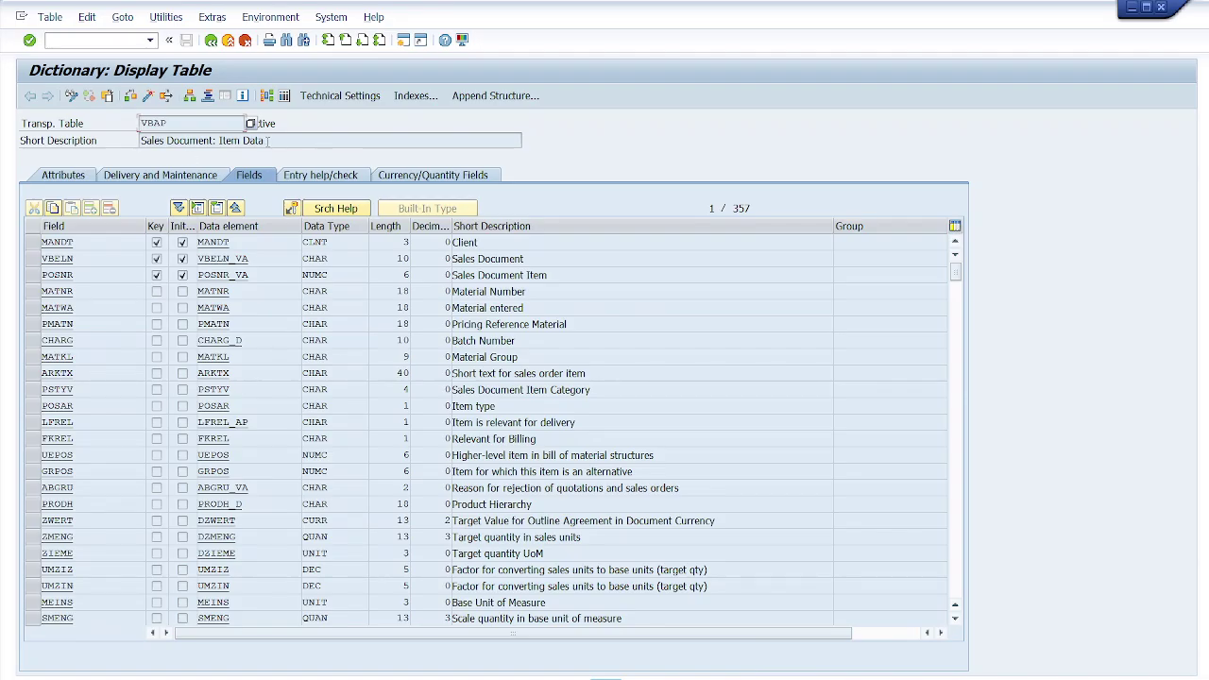
Examine the table name, short description and total number of fields of VBAP
left_click_drag(267, 140, 140, 122)
left_click_drag(265, 139, 216, 140)
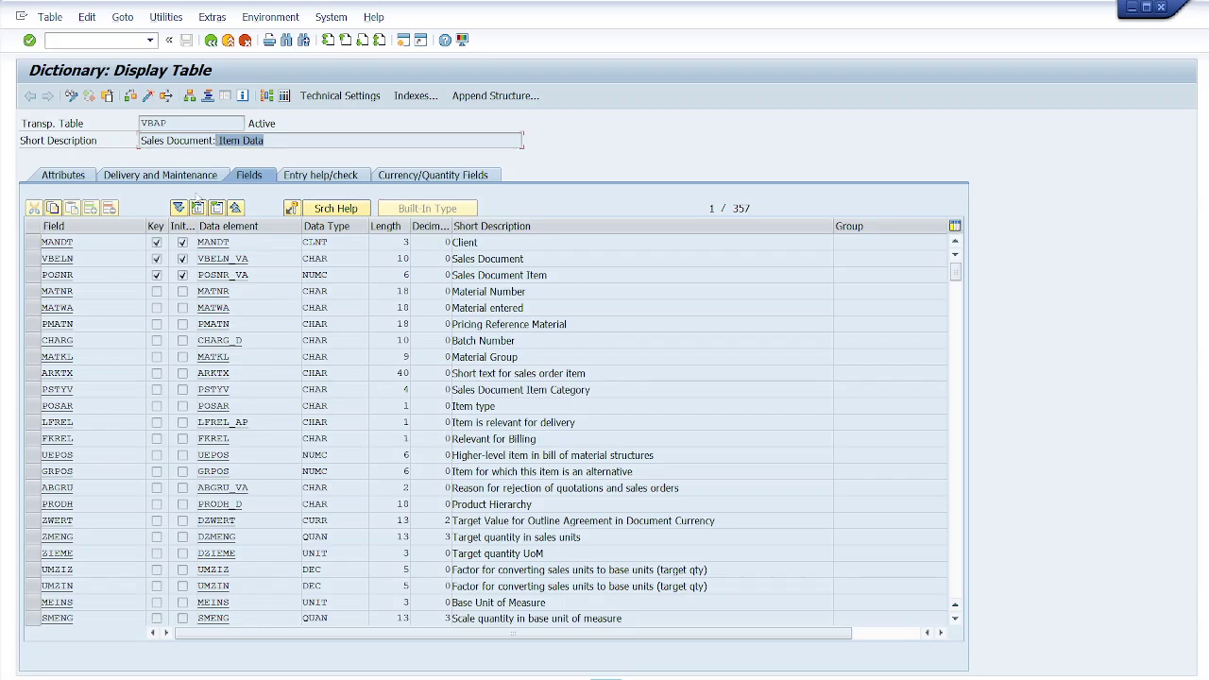
left_click(751, 208)
left_click_drag(751, 208, 733, 208)
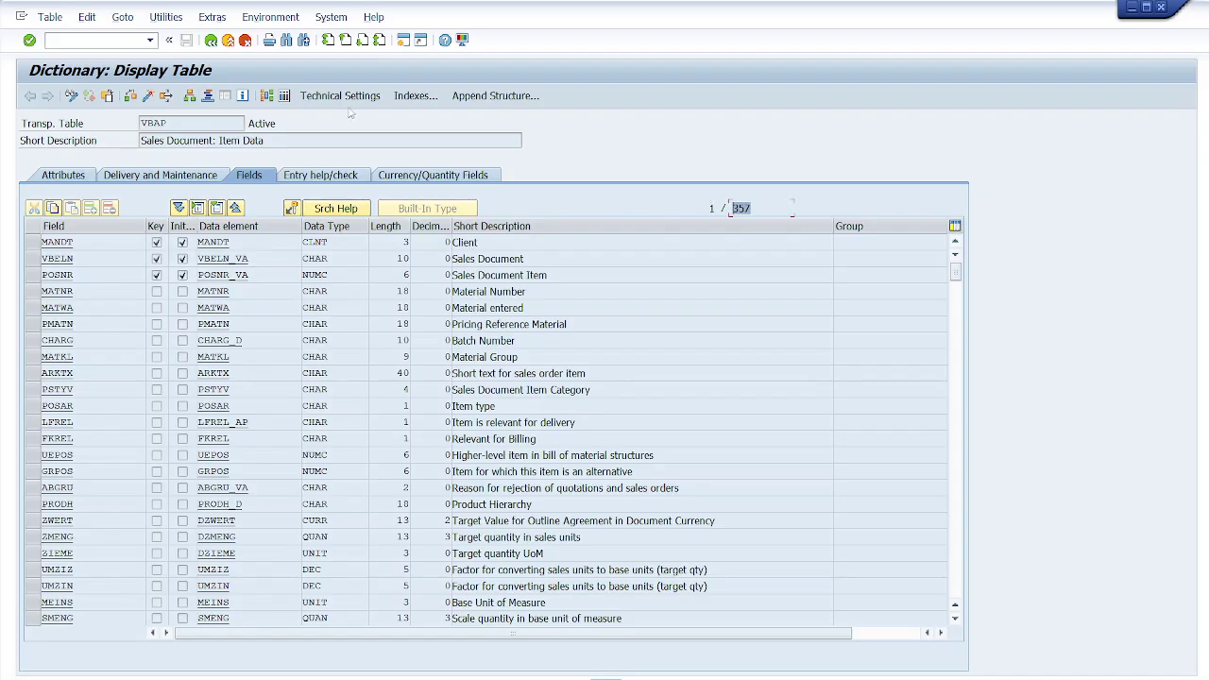
Open the contents selection for VBAP, set the maximum number of hits to 20 and display the entries
left_click(284, 97)
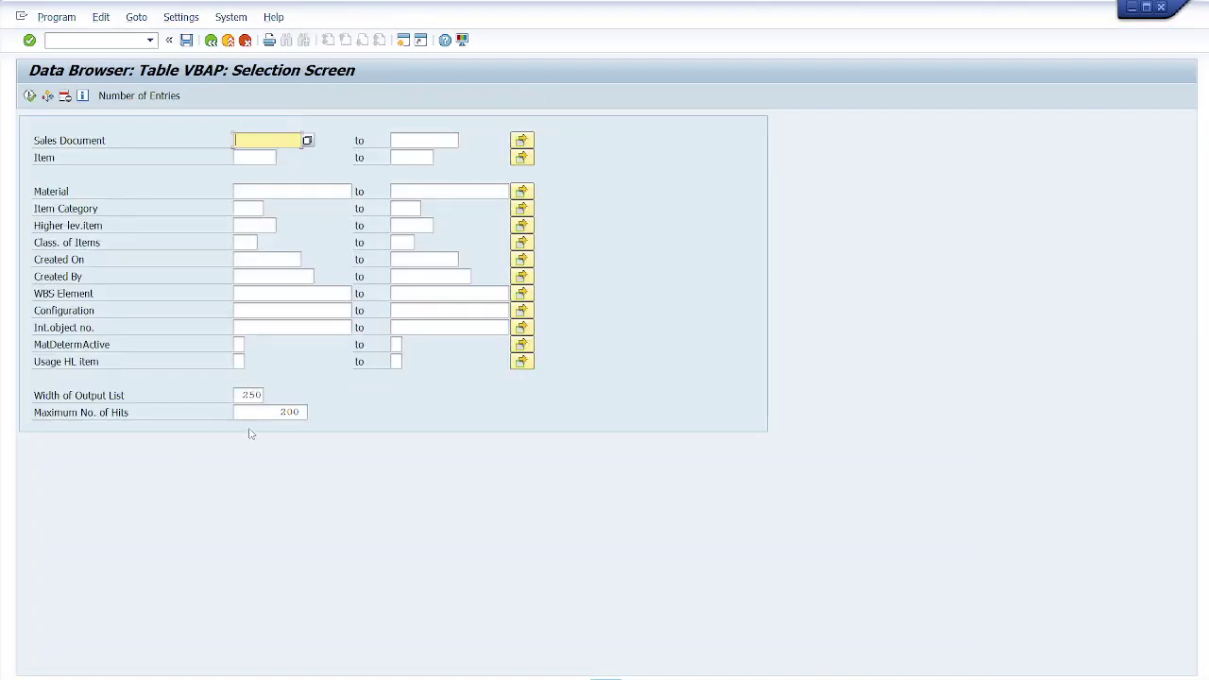
left_click(302, 412)
key("BackSpace")
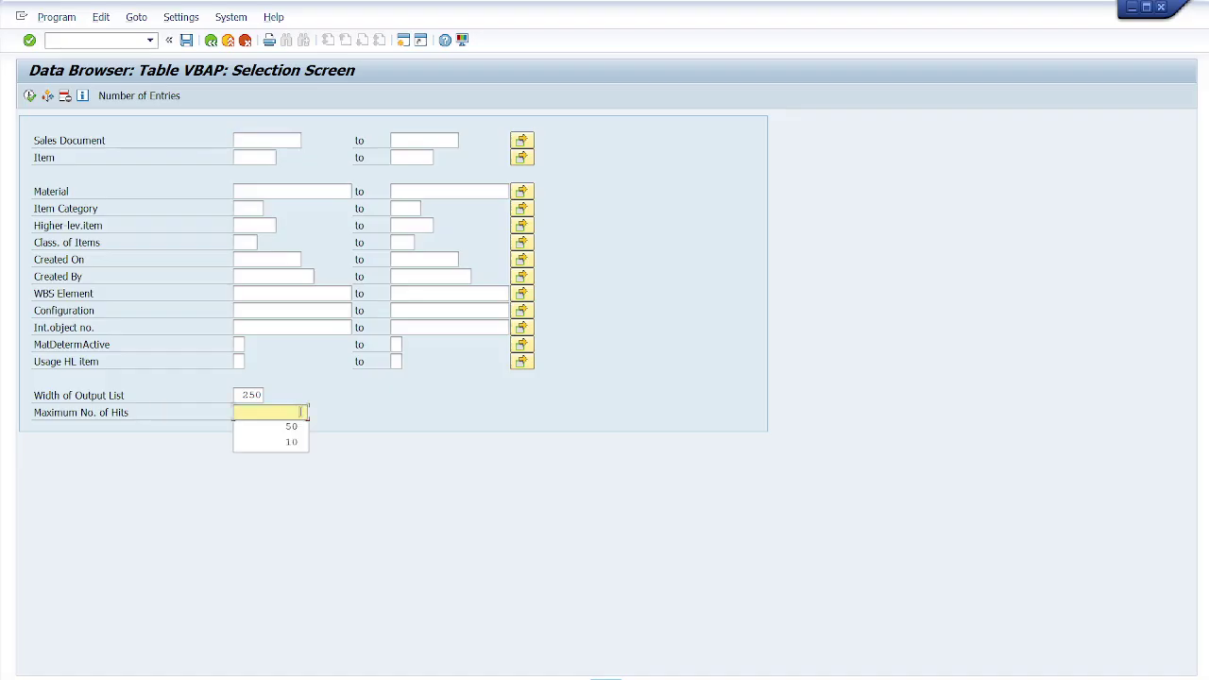
type("20")
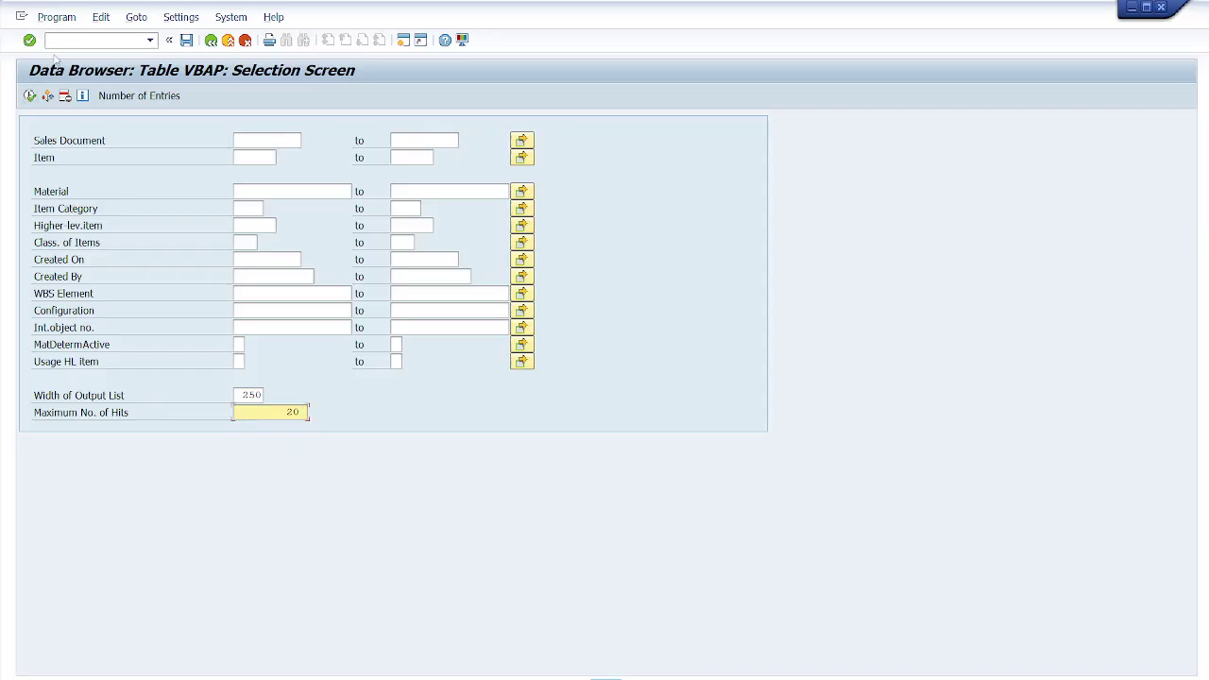
left_click(29, 95)
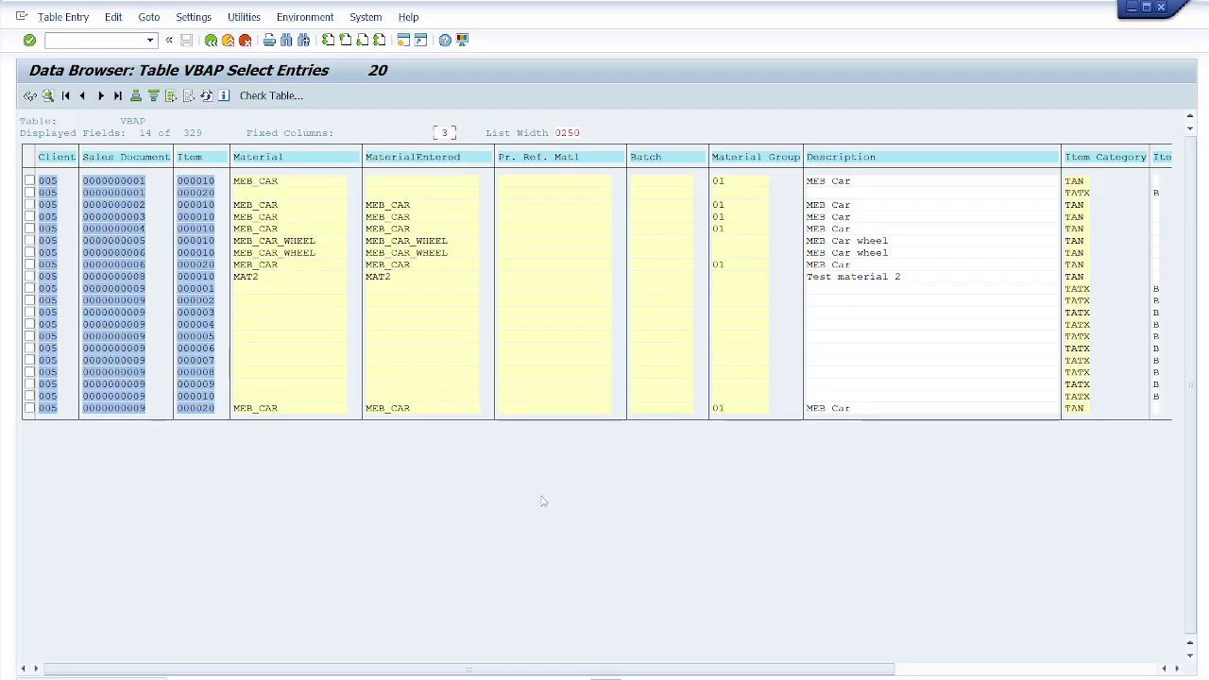
Check the SAP Standard Tables slide in PowerPoint, return to the VBAP entries and go back to the ABAP Dictionary initial screen
left_click(814, 660)
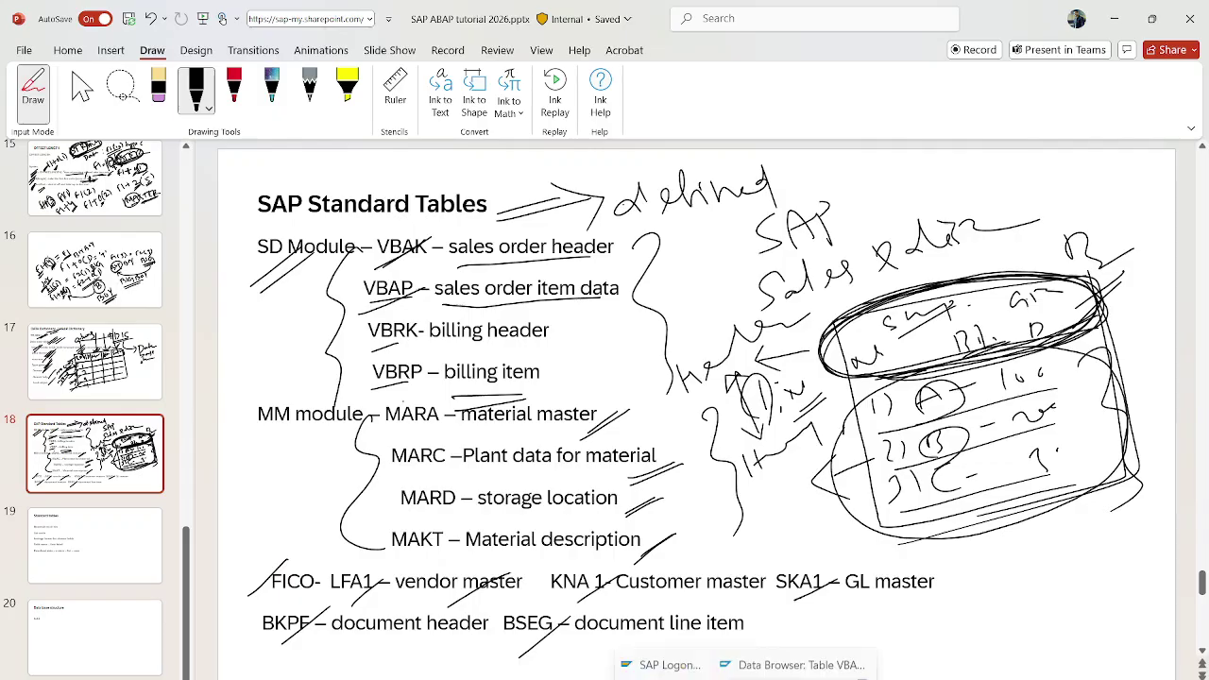
left_click(761, 671)
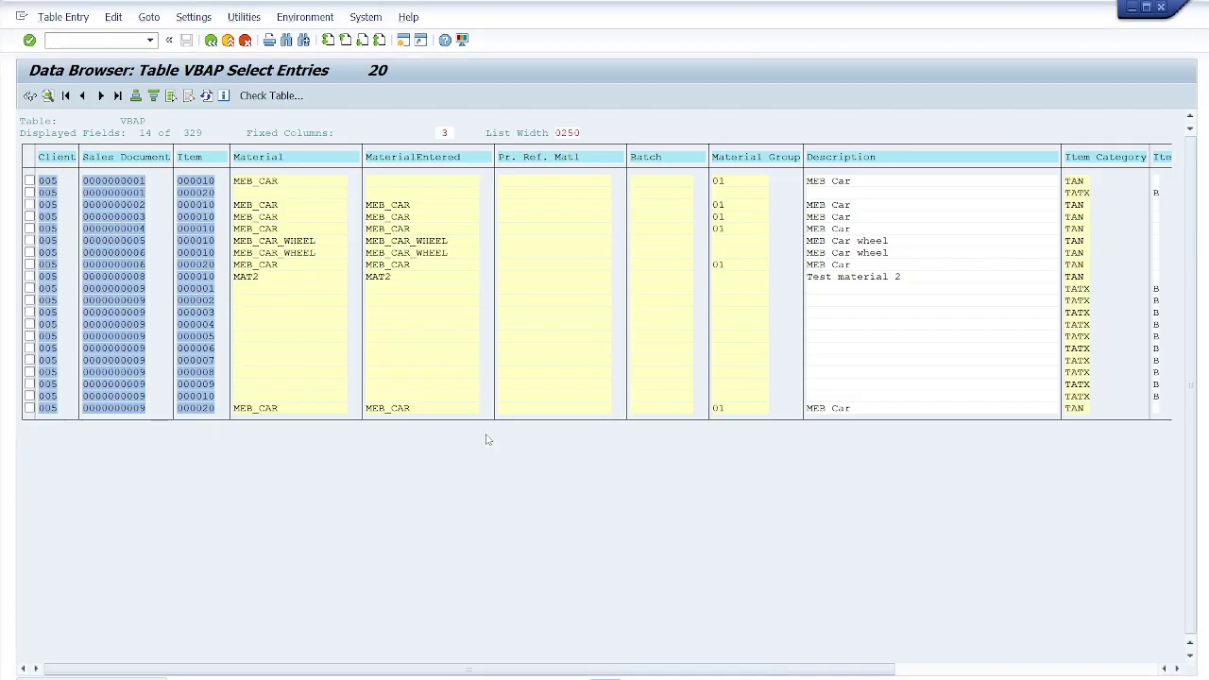
left_click(210, 41)
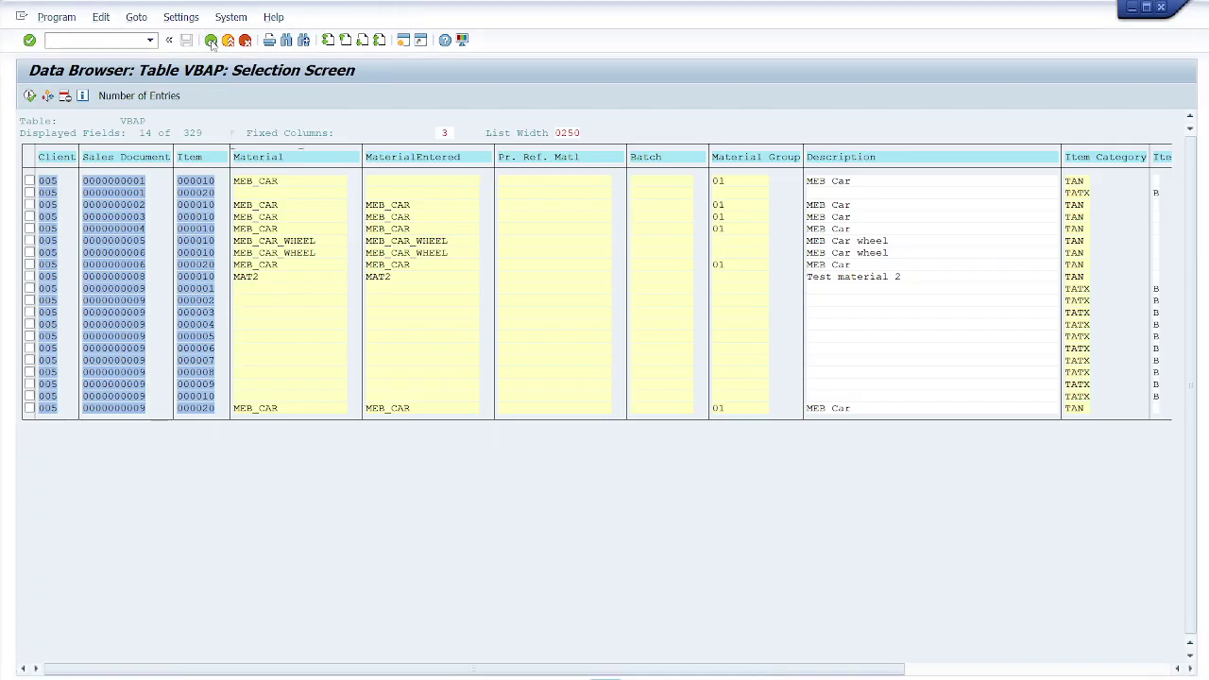
left_click(211, 40)
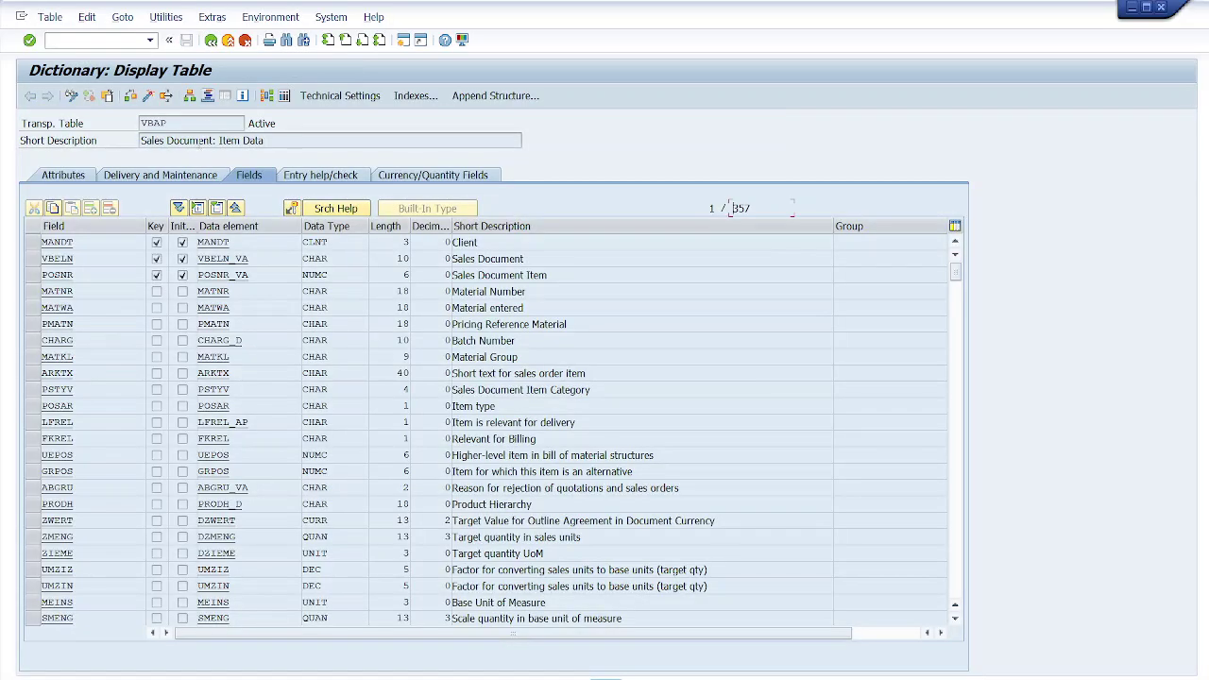
left_click(210, 40)
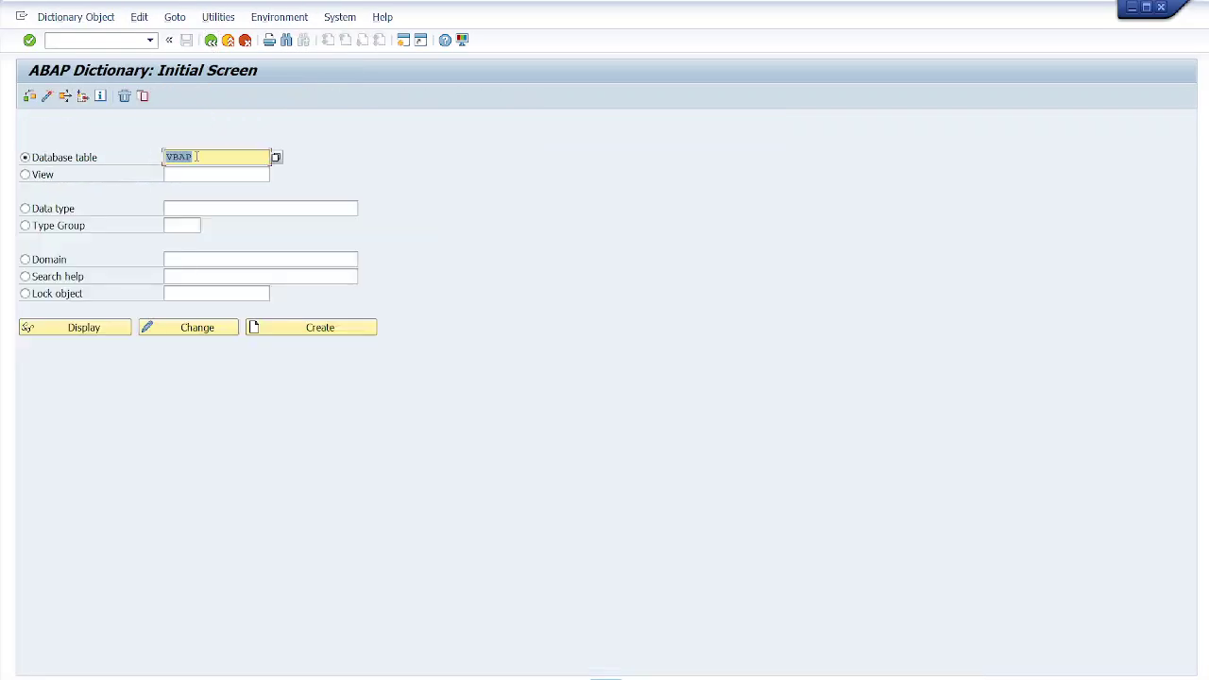
Display the billing header table VBRK and check its number of fields
left_click(197, 156)
key("BackSpace")
key("BackSpace")
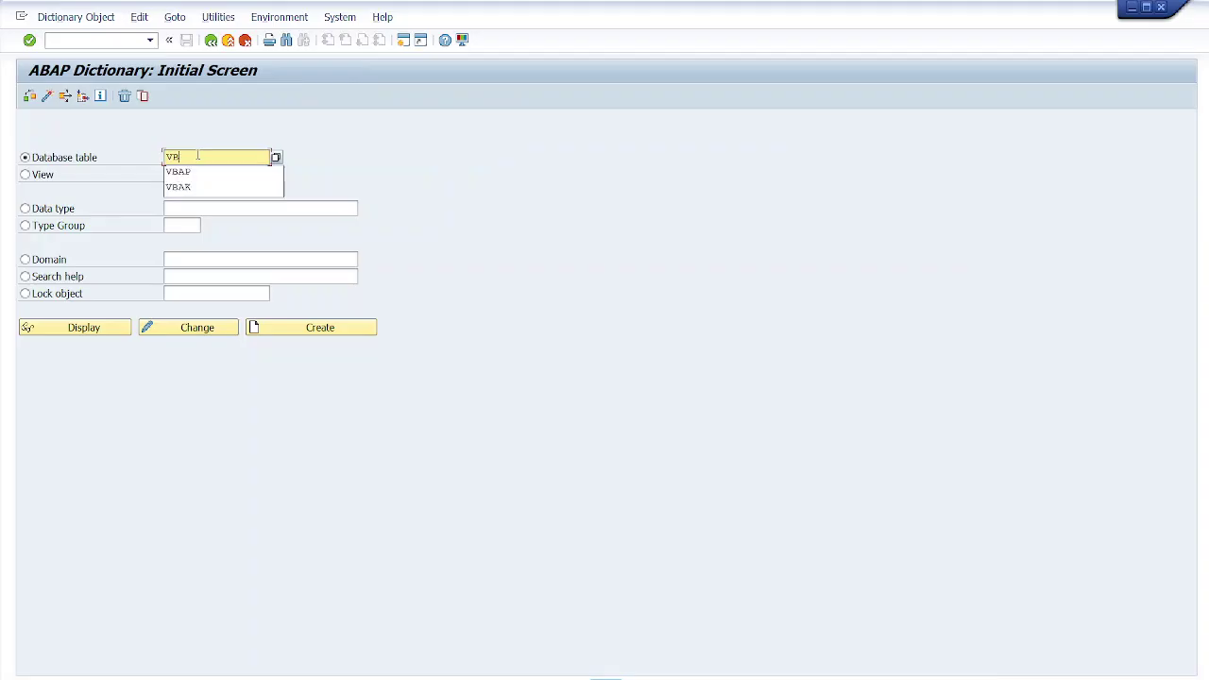
type("RK")
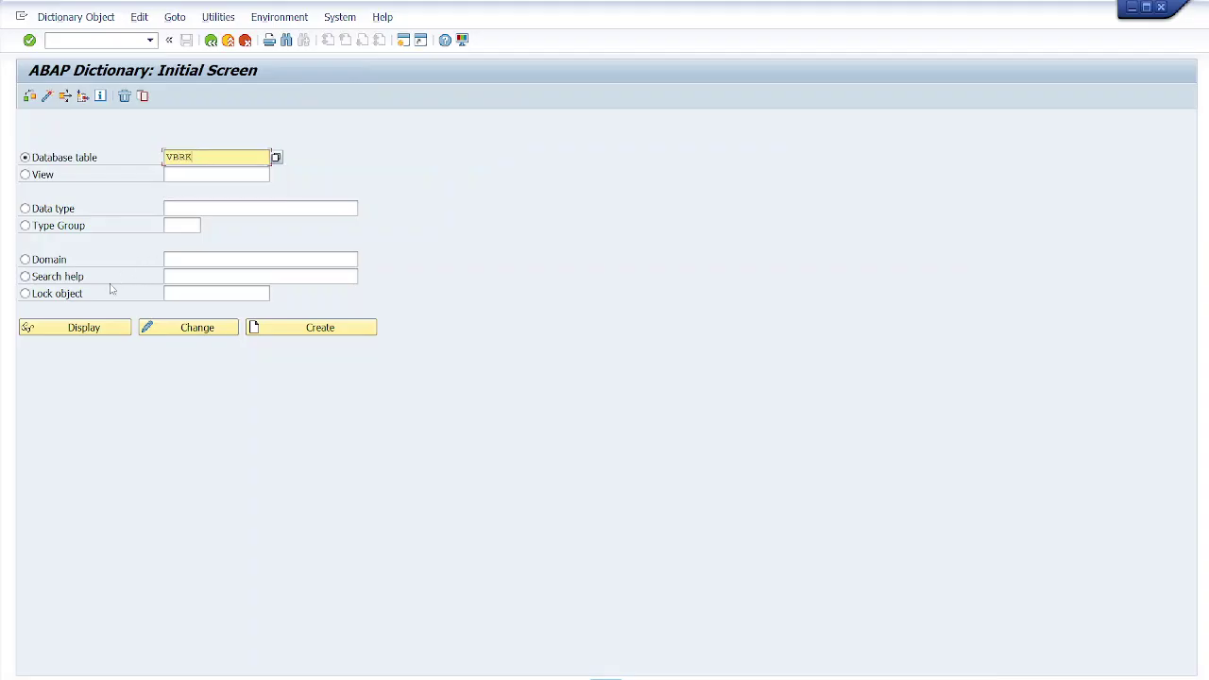
left_click(81, 332)
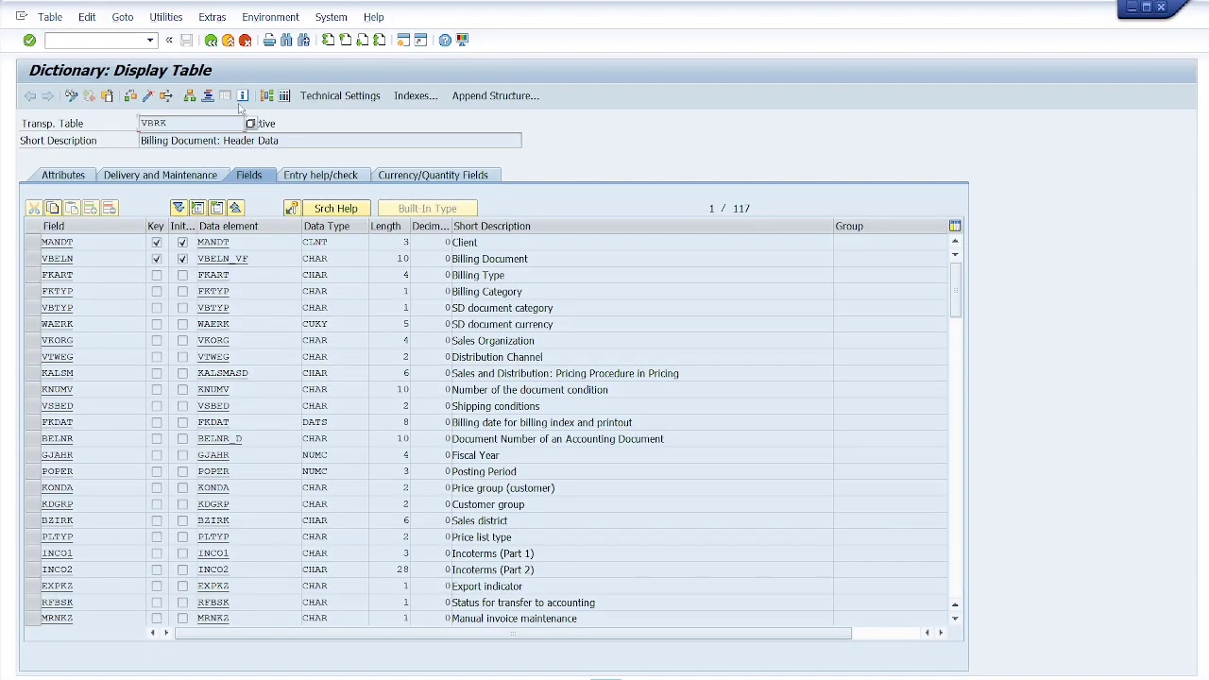
double_click(756, 205)
Return to the ABAP Dictionary initial screen and display the billing item table VBRP
left_click(212, 42)
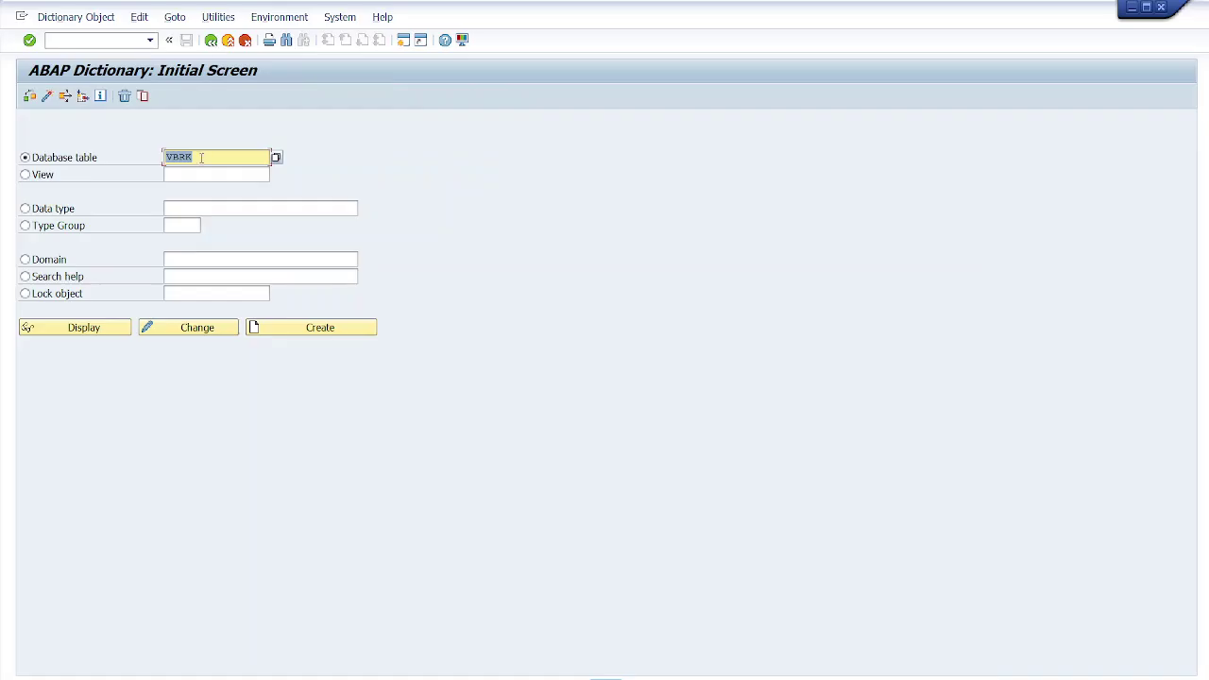
type("VBRP")
left_click(94, 328)
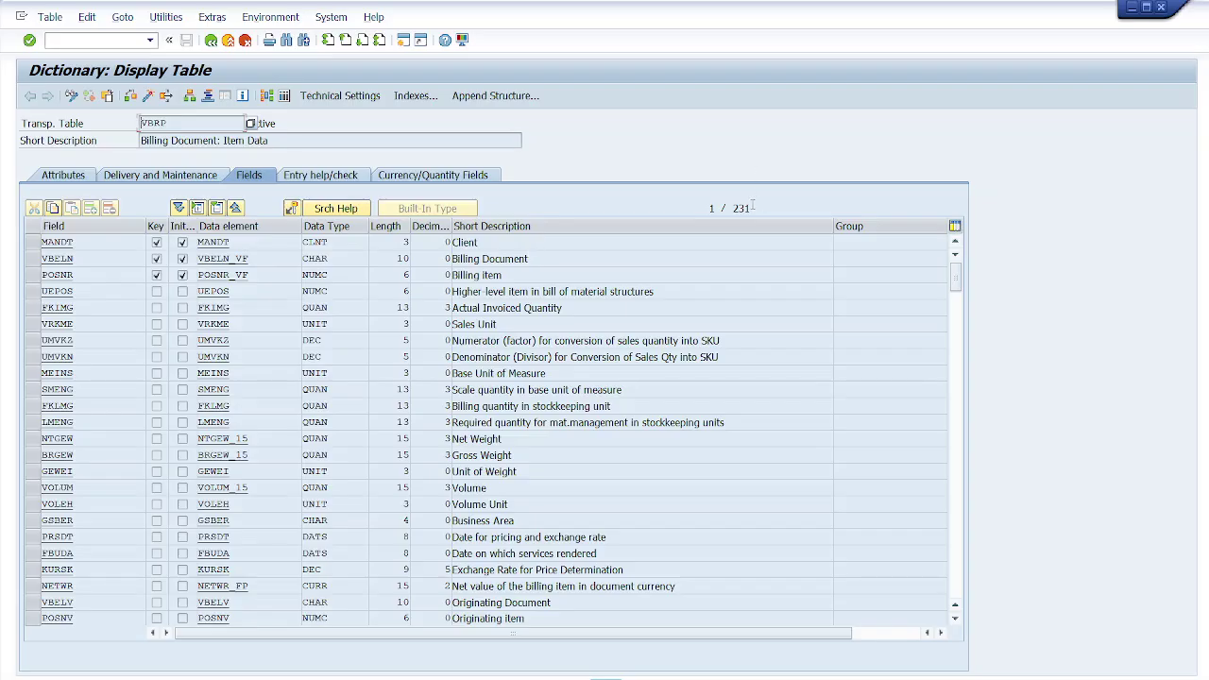
Check the number of fields and the short description of table VBRP, and go back to the ABAP Dictionary initial screen
left_click_drag(744, 208, 731, 208)
left_click_drag(274, 138, 244, 140)
left_click(210, 40)
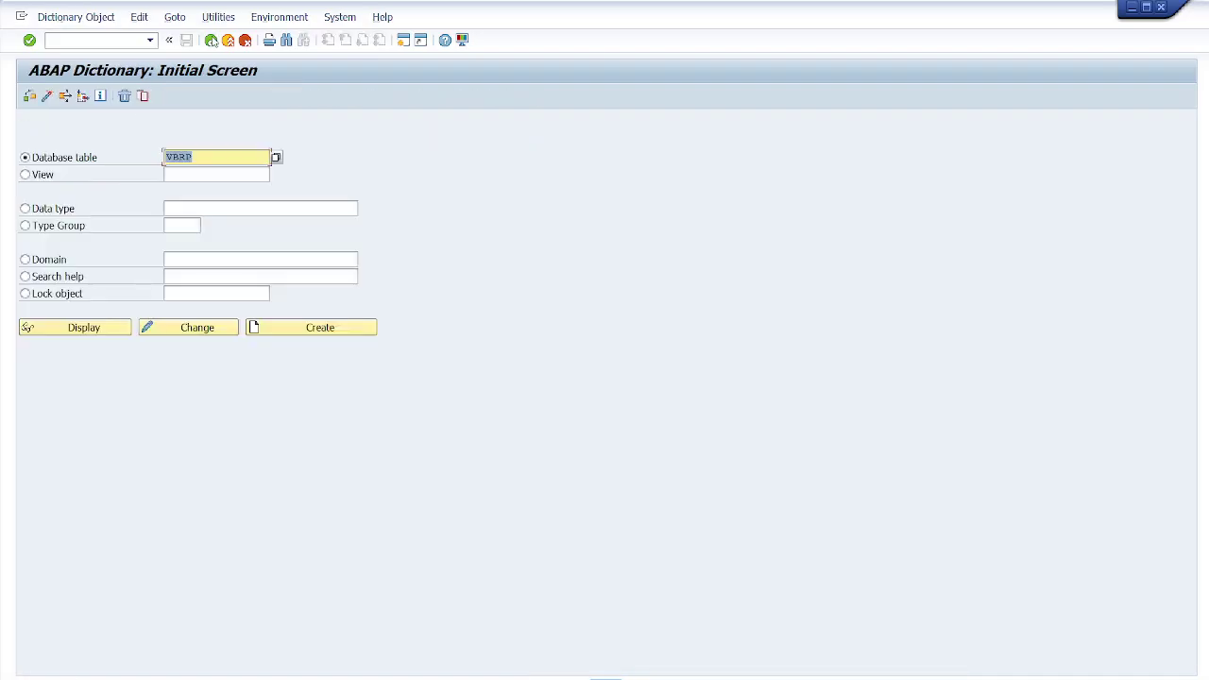
Replace the database table name with MARA and display the table definition
left_click(198, 159)
key("BackSpace")
key("BackSpace")
key("BackSpace")
key("BackSpace")
type("MARA")
left_click(83, 330)
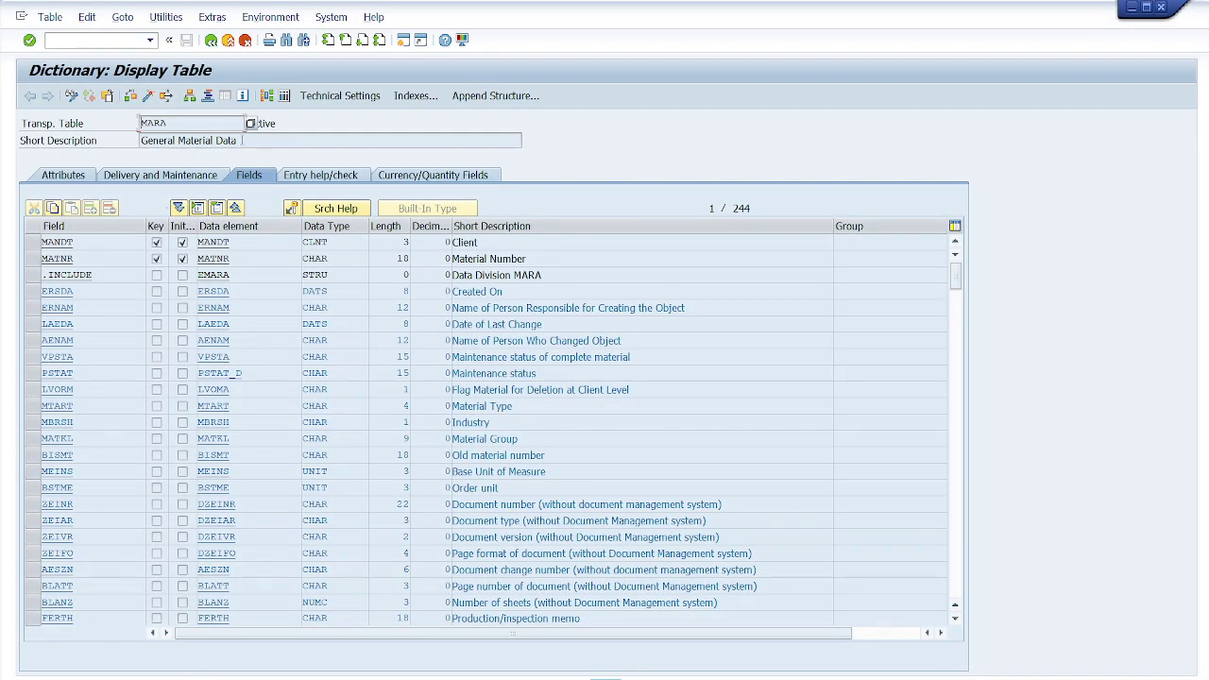
Check MARA's short description and number of fields, and return to the ABAP Dictionary initial screen
left_click_drag(241, 140, 143, 160)
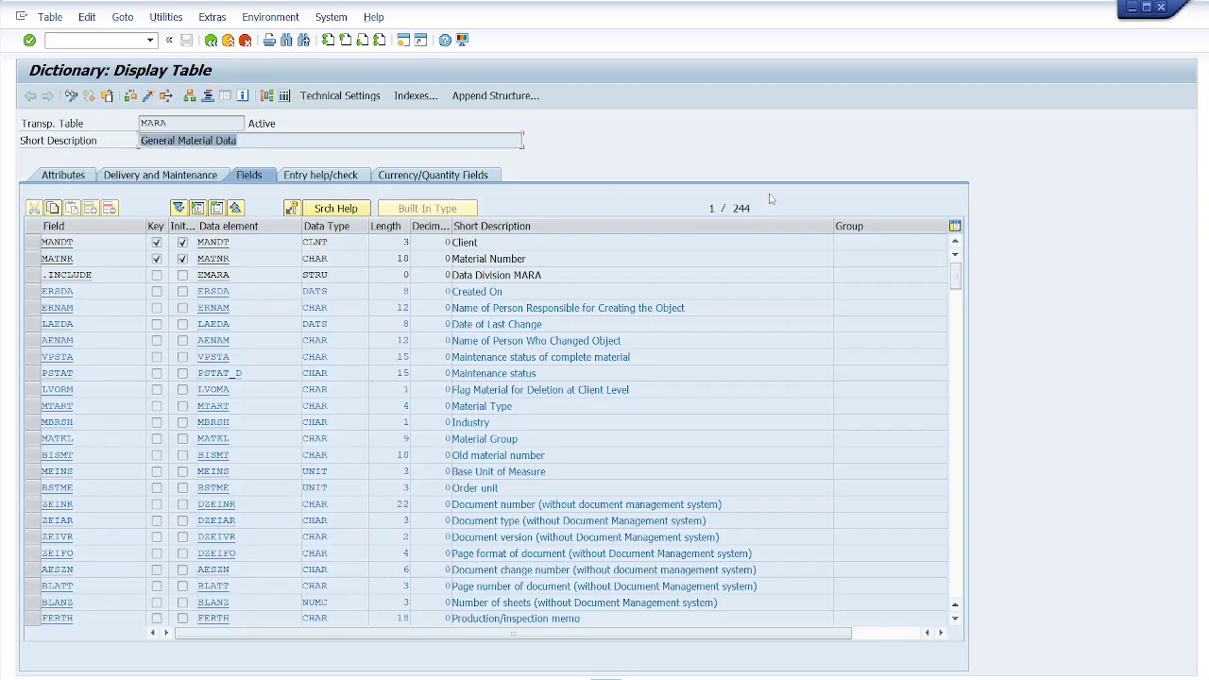
left_click_drag(757, 205, 727, 210)
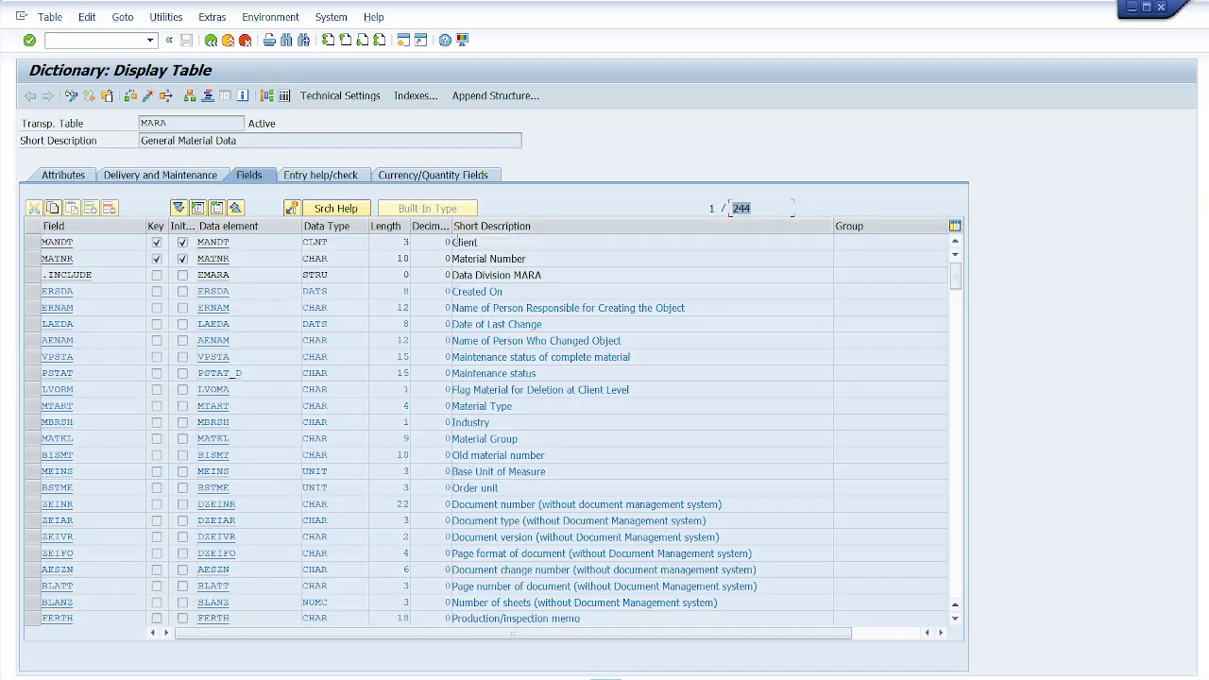
left_click(210, 39)
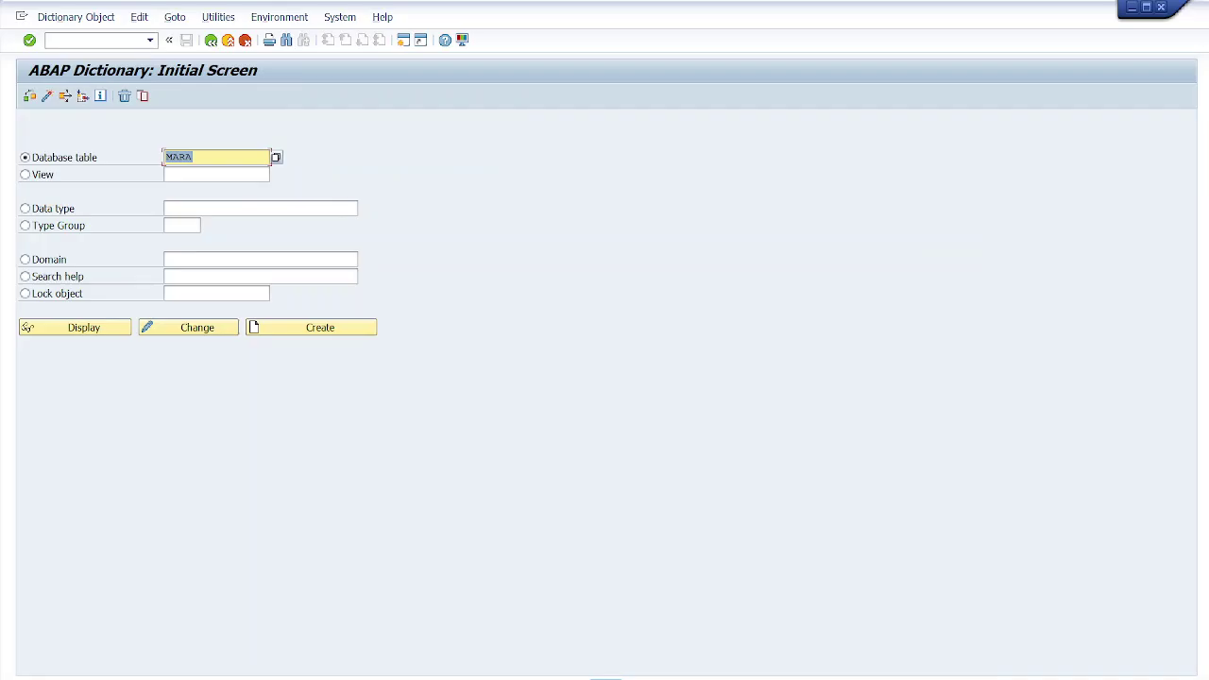
Switch to PowerPoint, open the Standard tables slide and mark "Maximum no of hits" and "List width" with pen strokes
key("alt+Tab")
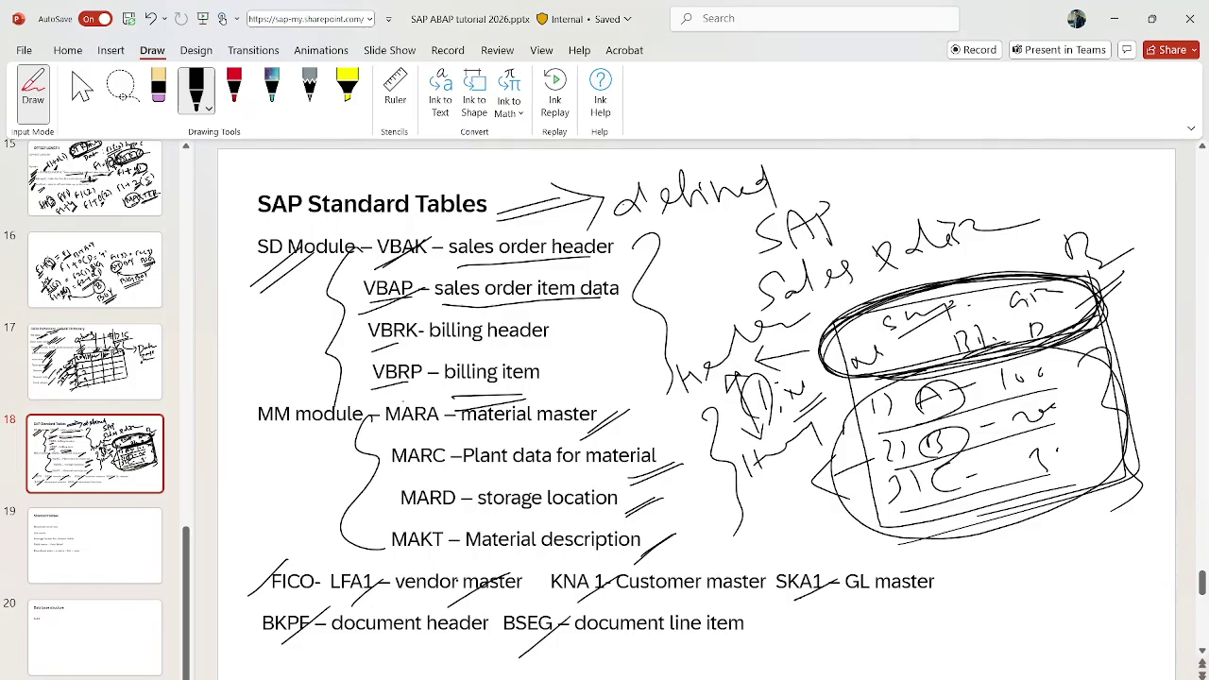
left_click(112, 554)
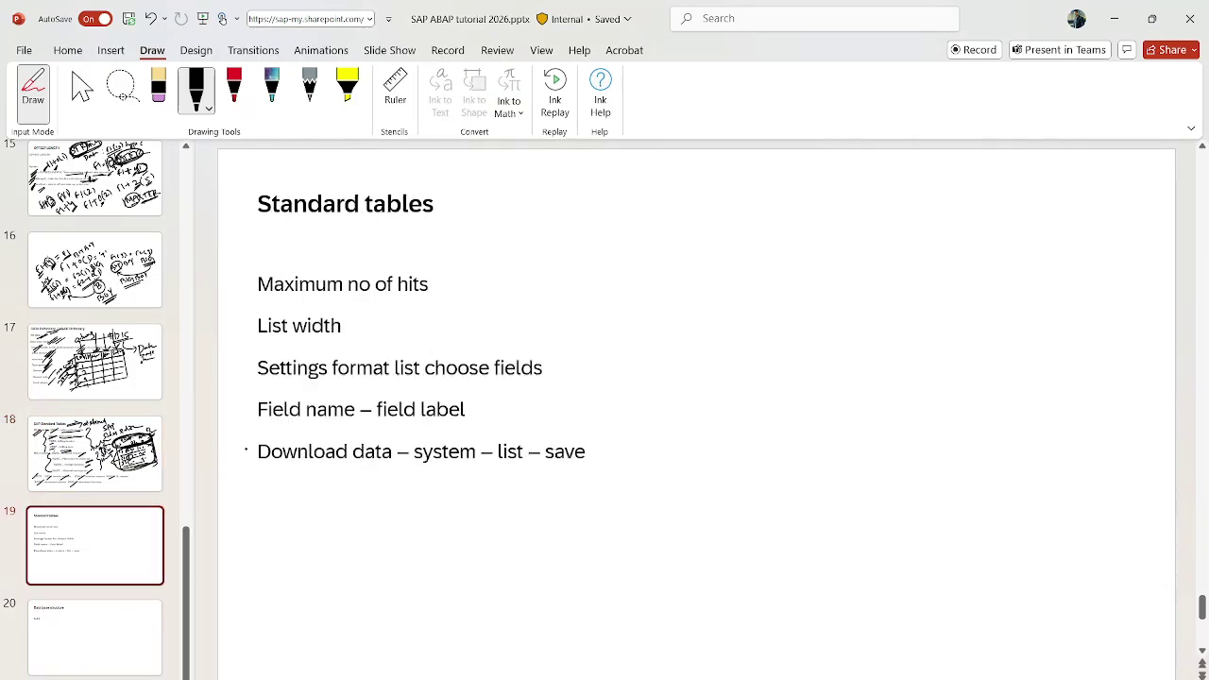
left_click_drag(434, 288, 519, 247)
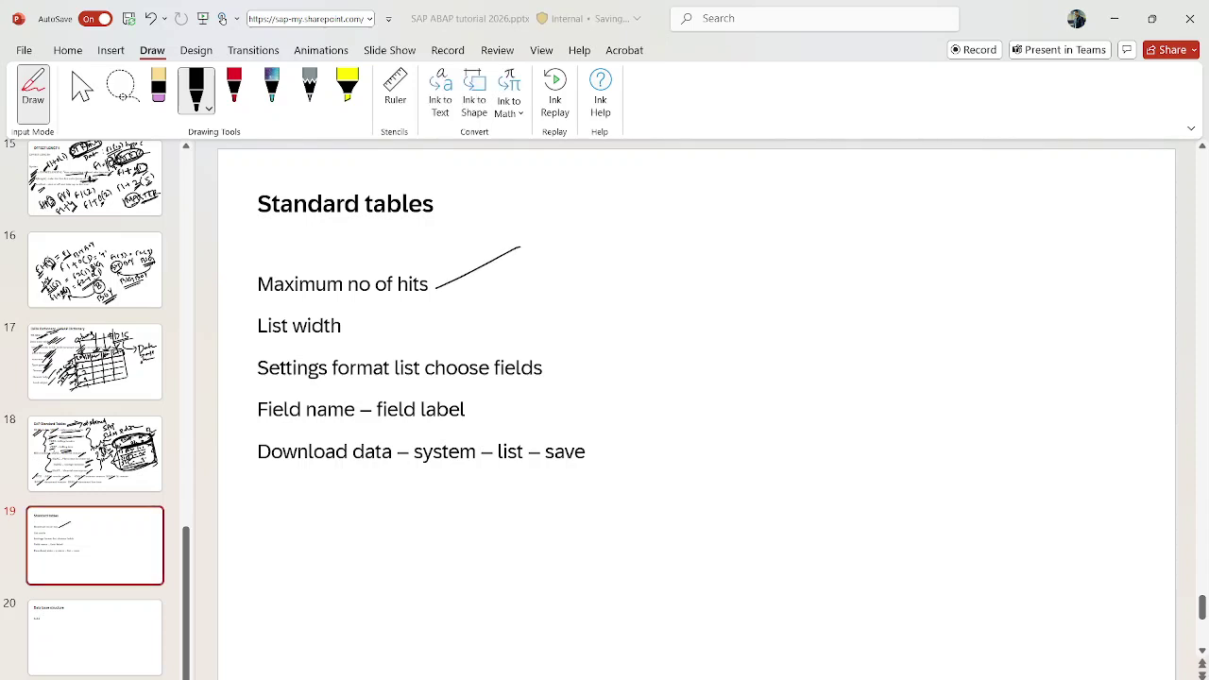
left_click_drag(358, 337, 440, 295)
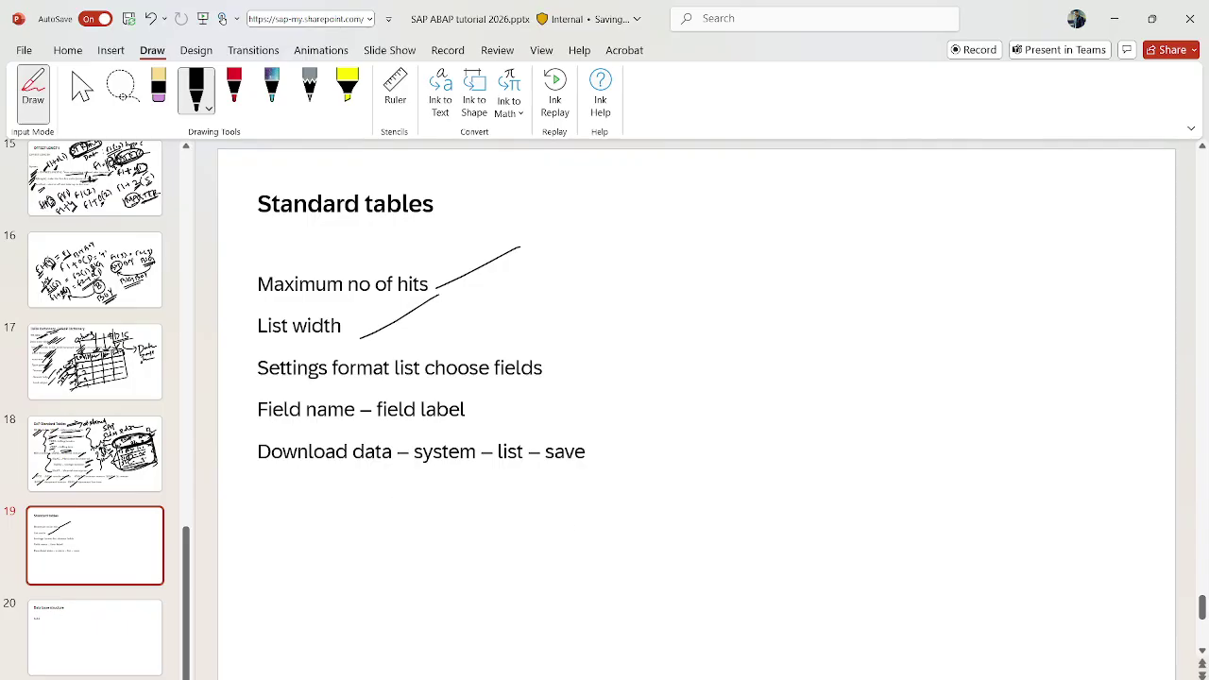
Switch back to SAP, display table MARA and open its contents selection screen
left_click(798, 642)
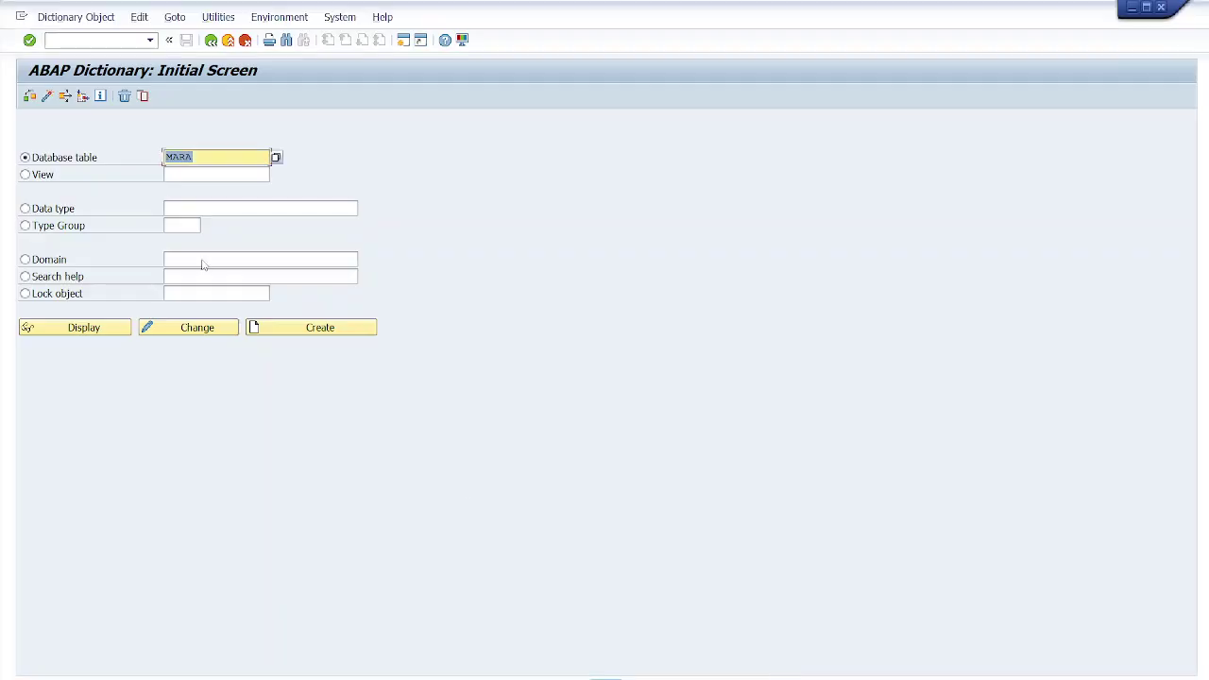
left_click(99, 329)
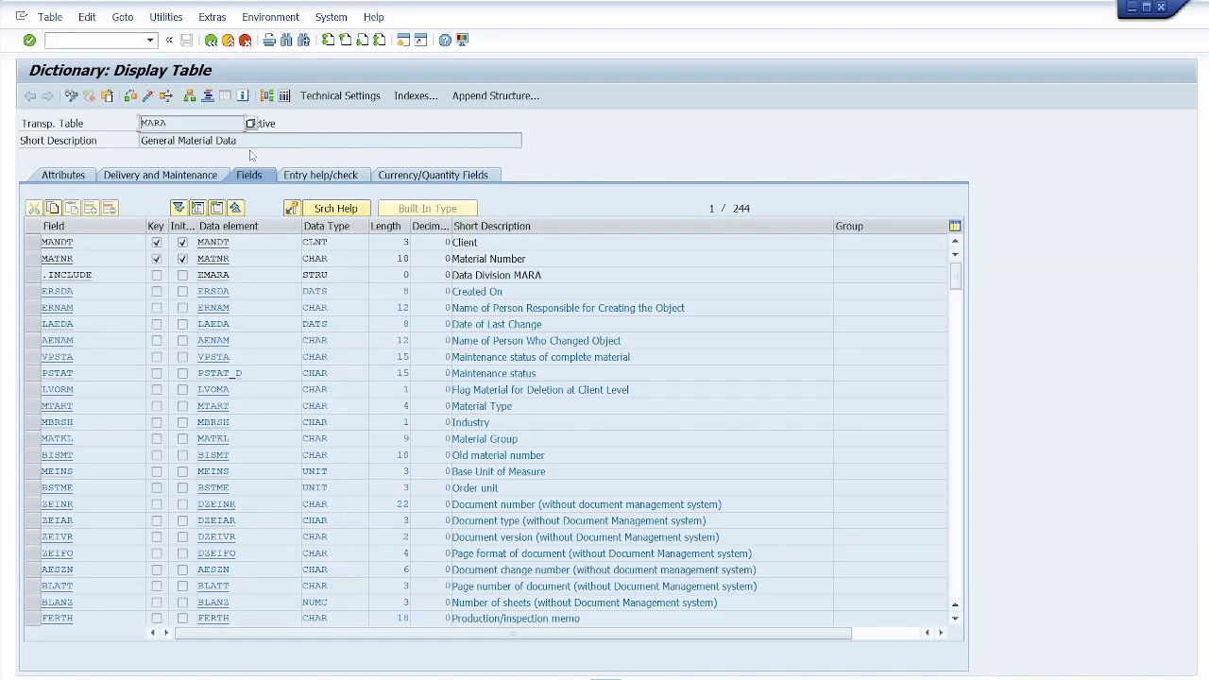
left_click(285, 97)
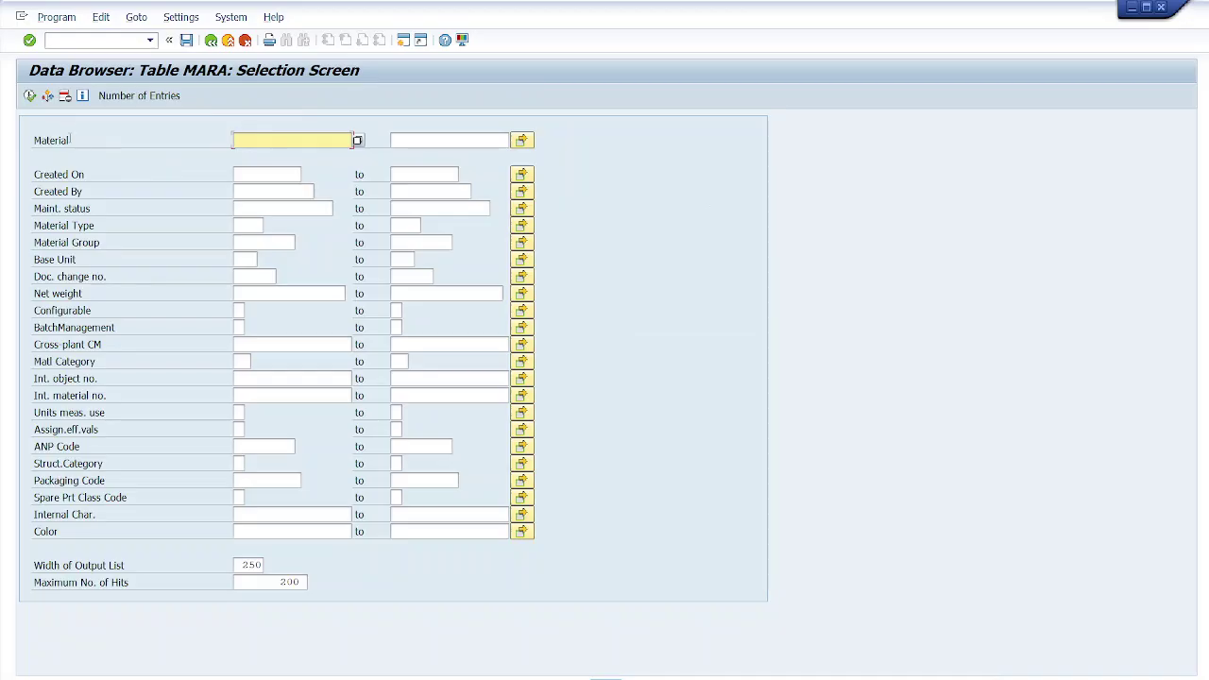
Examine the Material, Created On and Created By field labels on the MARA selection screen
left_click_drag(71, 140, 31, 144)
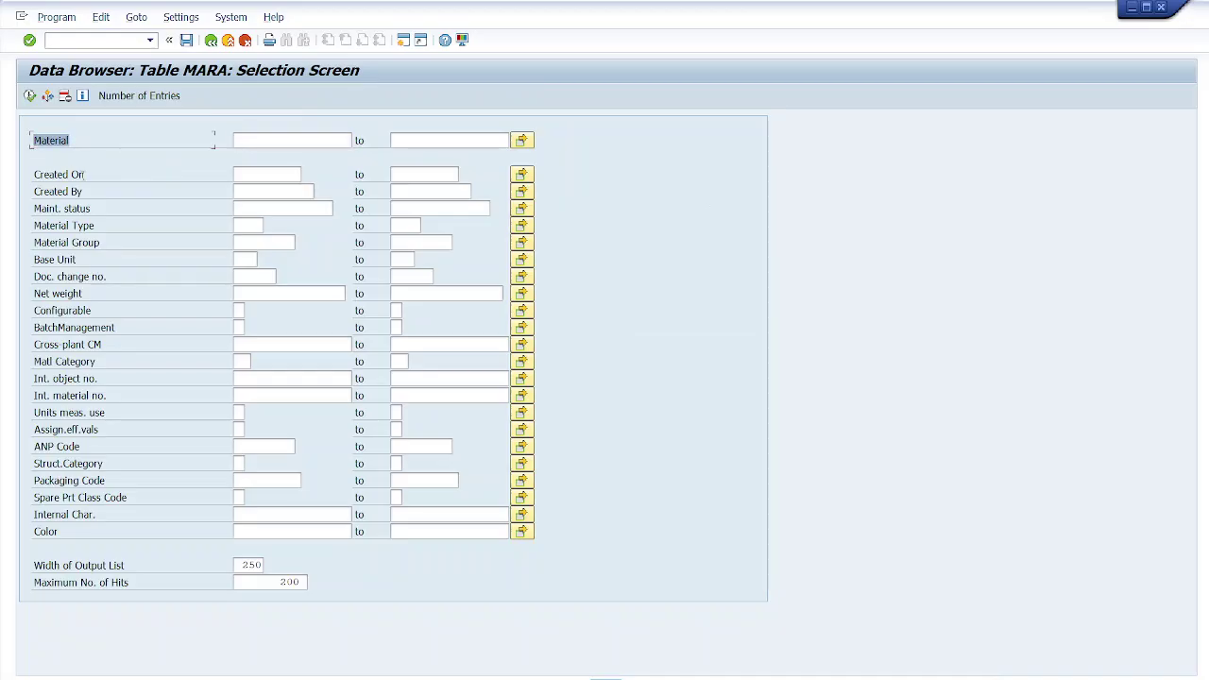
left_click_drag(87, 175, 32, 192)
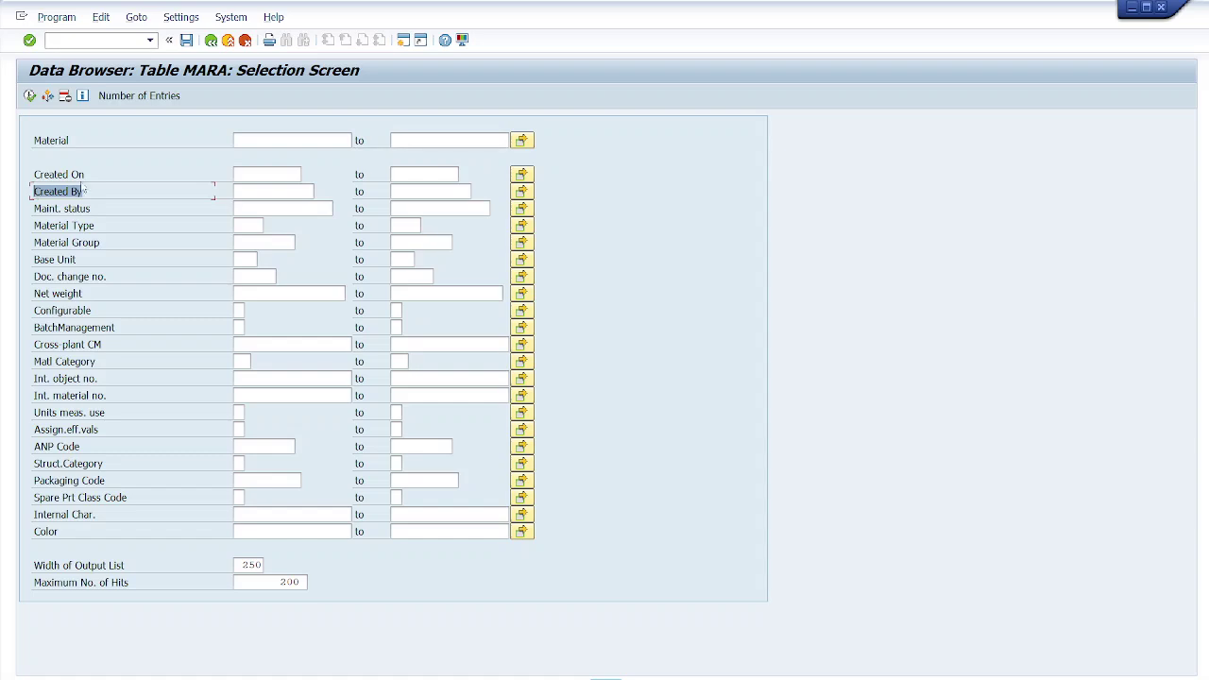
left_click(68, 139)
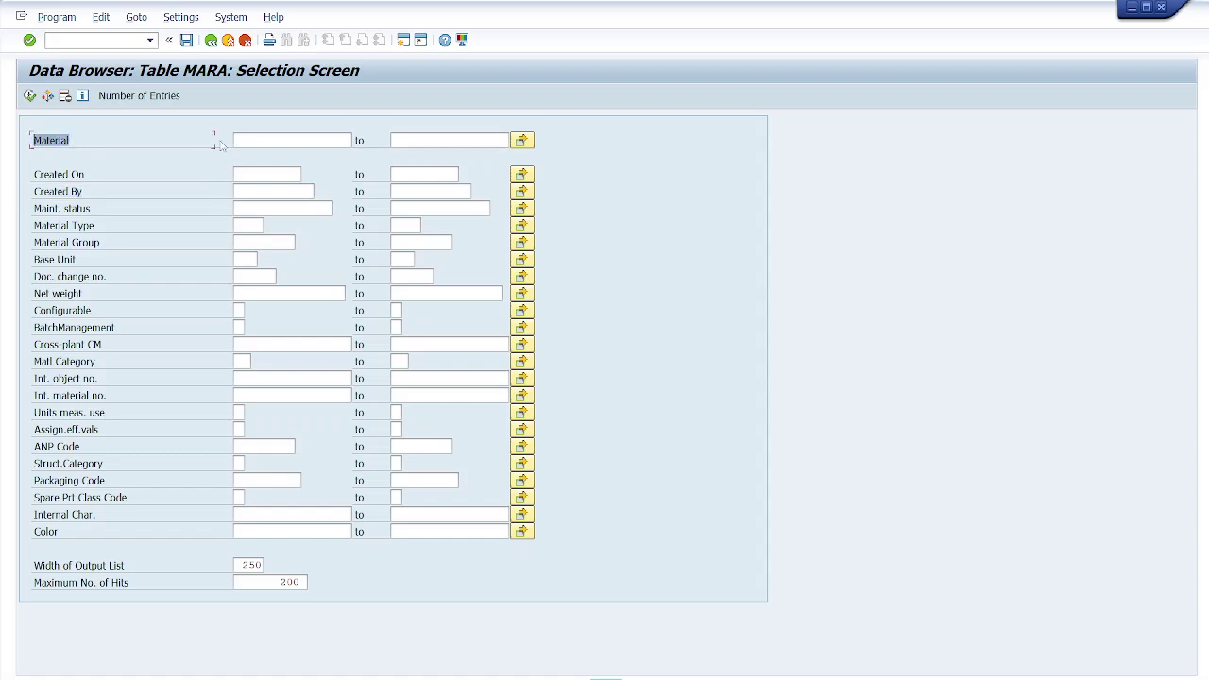
left_click(234, 144)
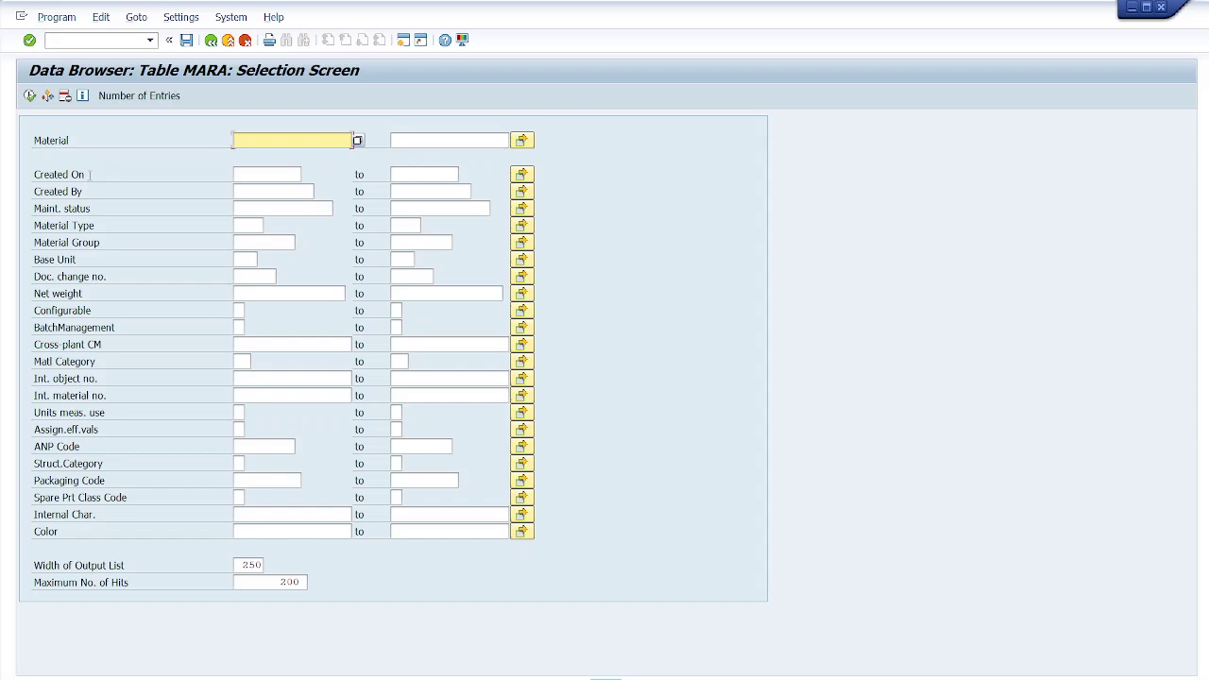
left_click_drag(89, 173, 32, 175)
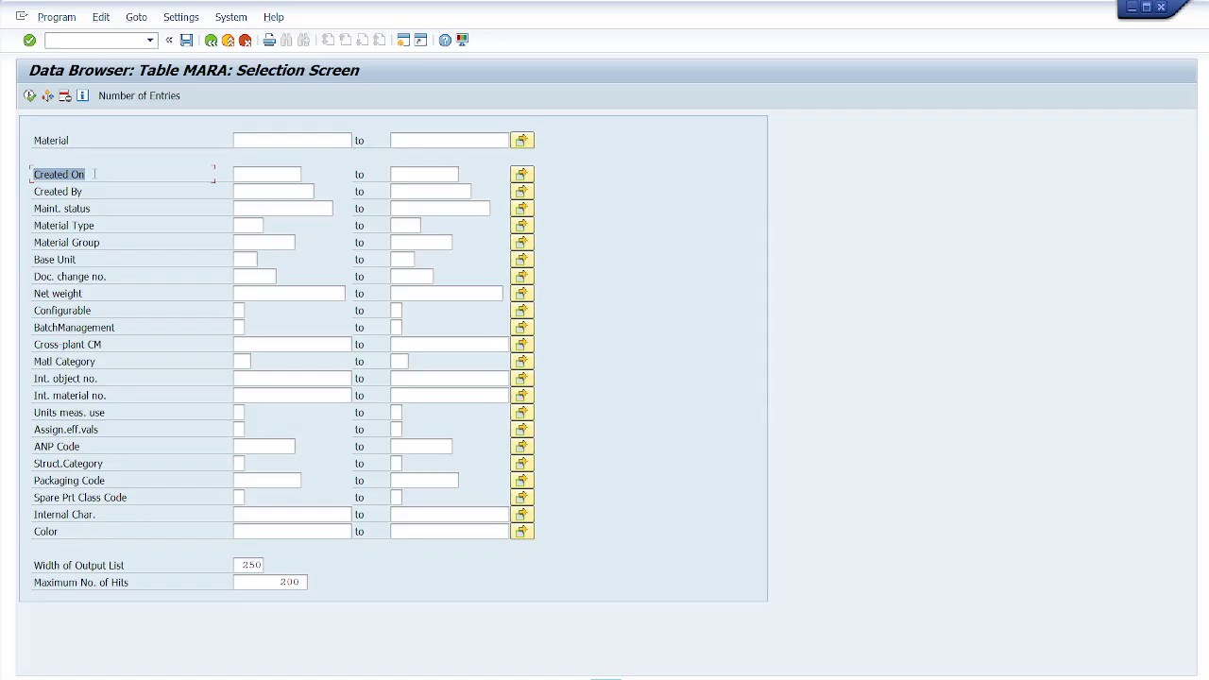
Open the Data Browser user parameters, move the dialog aside and choose Field name as the keyword
left_click(189, 17)
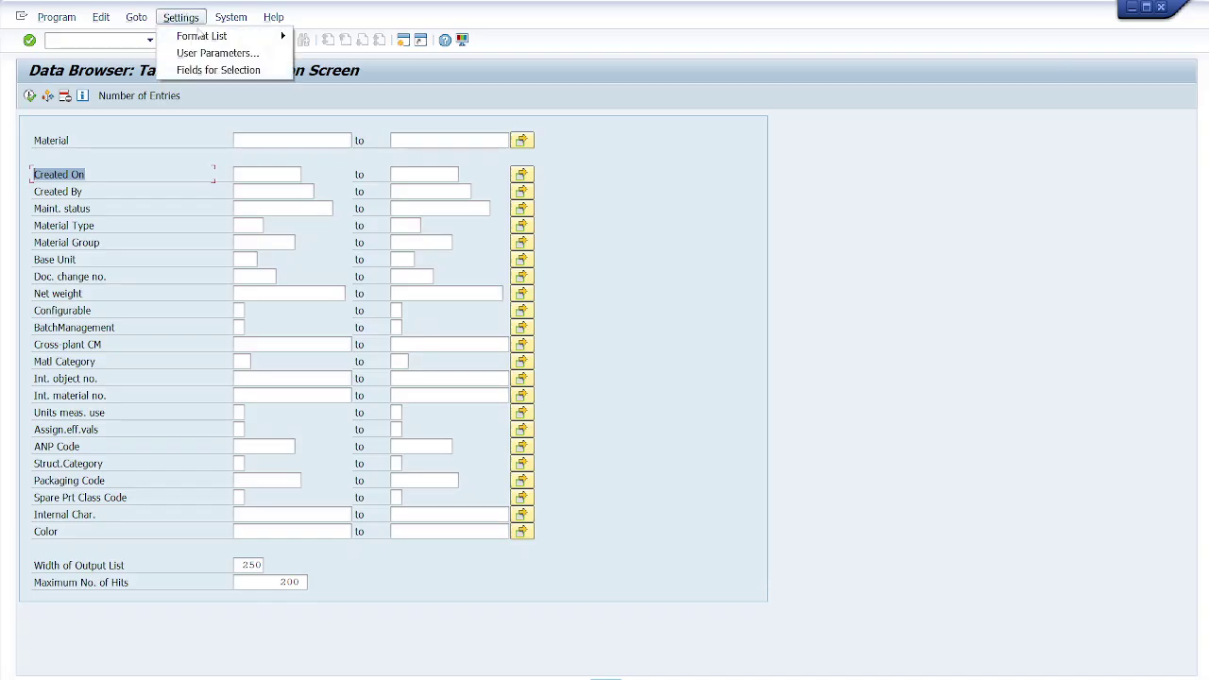
mouse_move(272, 34)
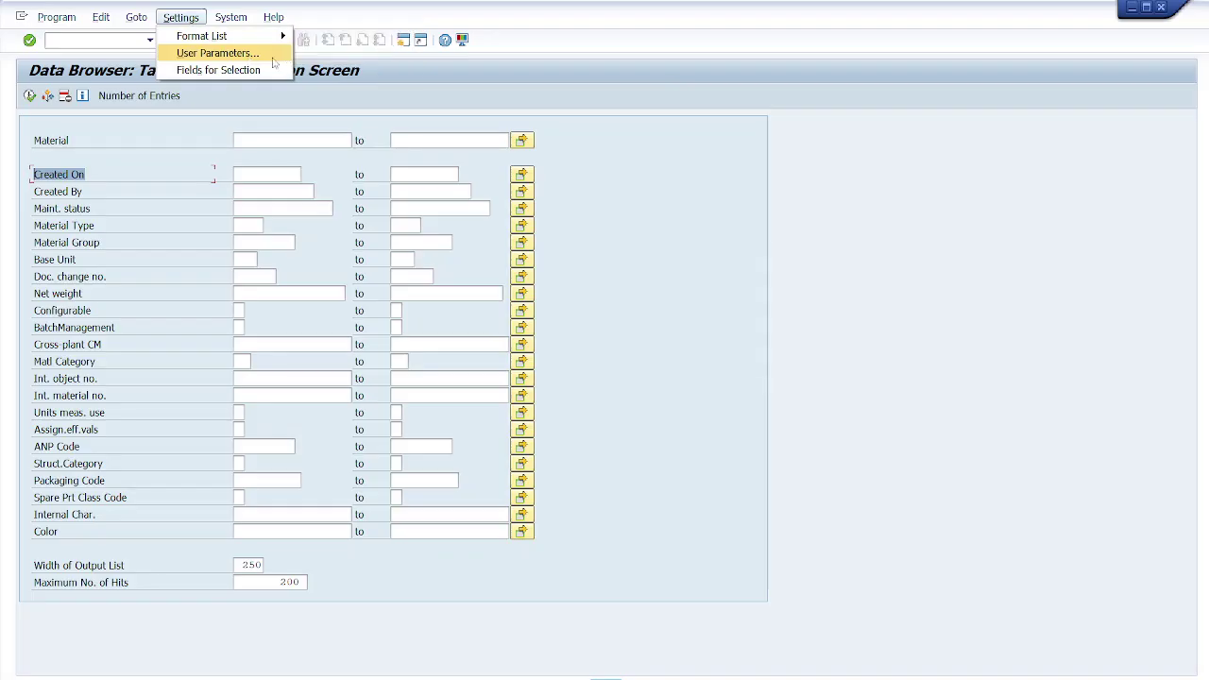
left_click(265, 54)
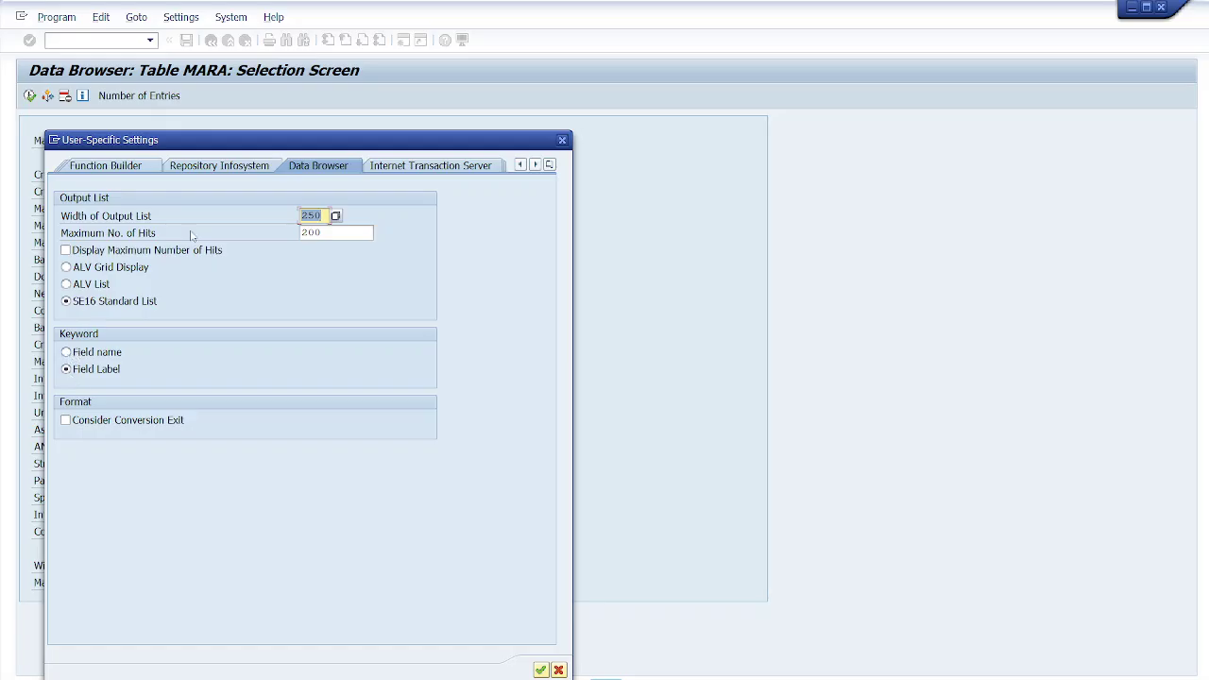
left_click_drag(235, 143, 371, 135)
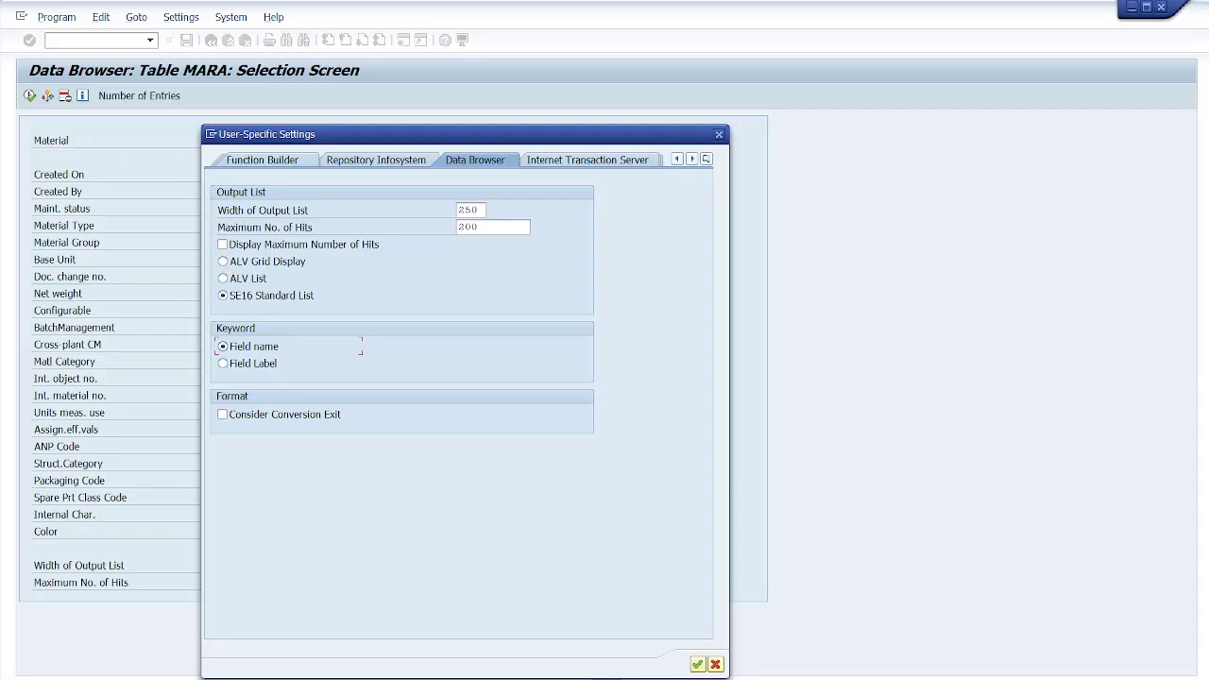
Switch to the Standard tables slide in PowerPoint and handwrite "Parameters: P1(5) type" beside the list
key("alt+Tab")
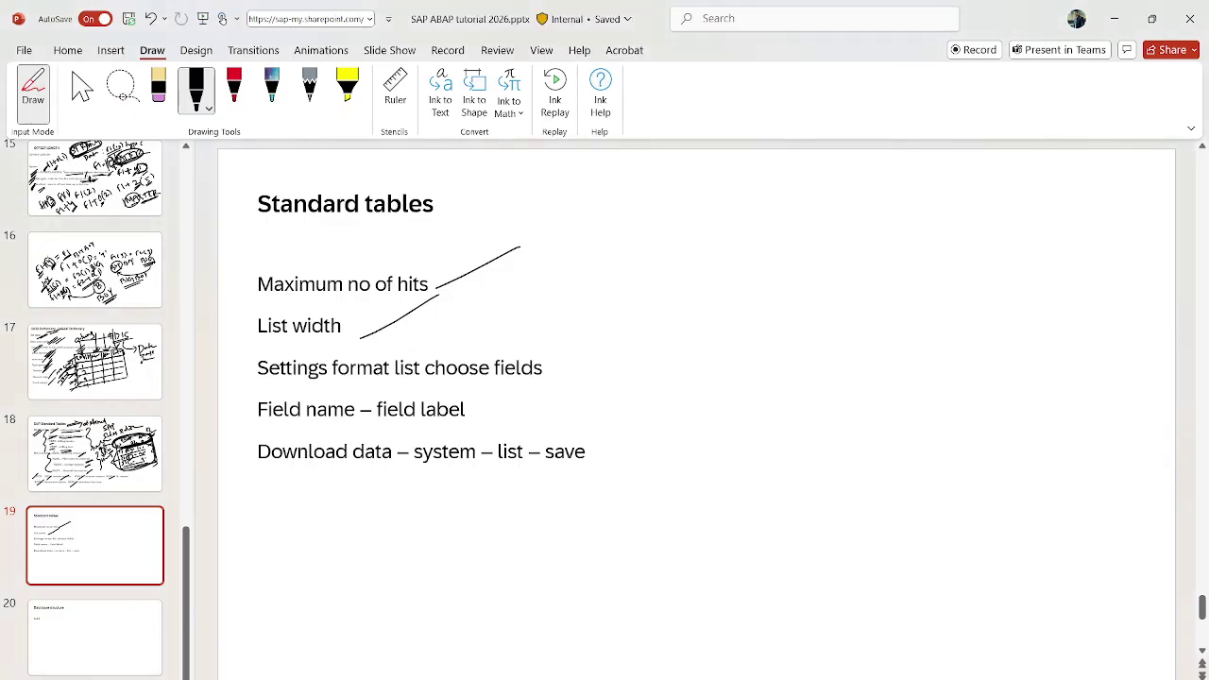
mouse_move(692, 255)
left_mouse_down()
mouse_move(690, 301)
mouse_move(701, 294)
left_mouse_up()
mouse_move(723, 266)
left_mouse_down()
mouse_move(729, 279)
mouse_move(795, 259)
mouse_move(824, 264)
left_mouse_up()
left_click(820, 233)
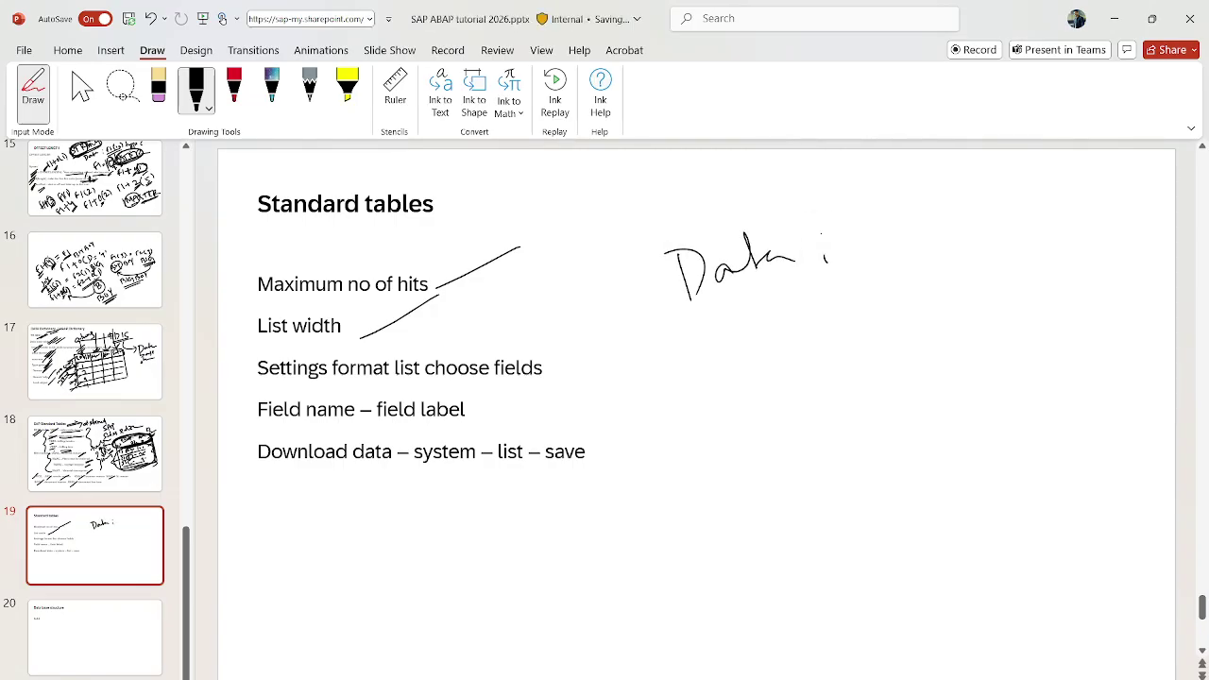
mouse_move(678, 255)
left_mouse_down()
mouse_move(705, 352)
mouse_move(705, 270)
mouse_move(683, 305)
left_mouse_up()
mouse_move(725, 269)
left_mouse_down()
mouse_move(805, 249)
mouse_move(861, 210)
mouse_move(899, 215)
left_mouse_up()
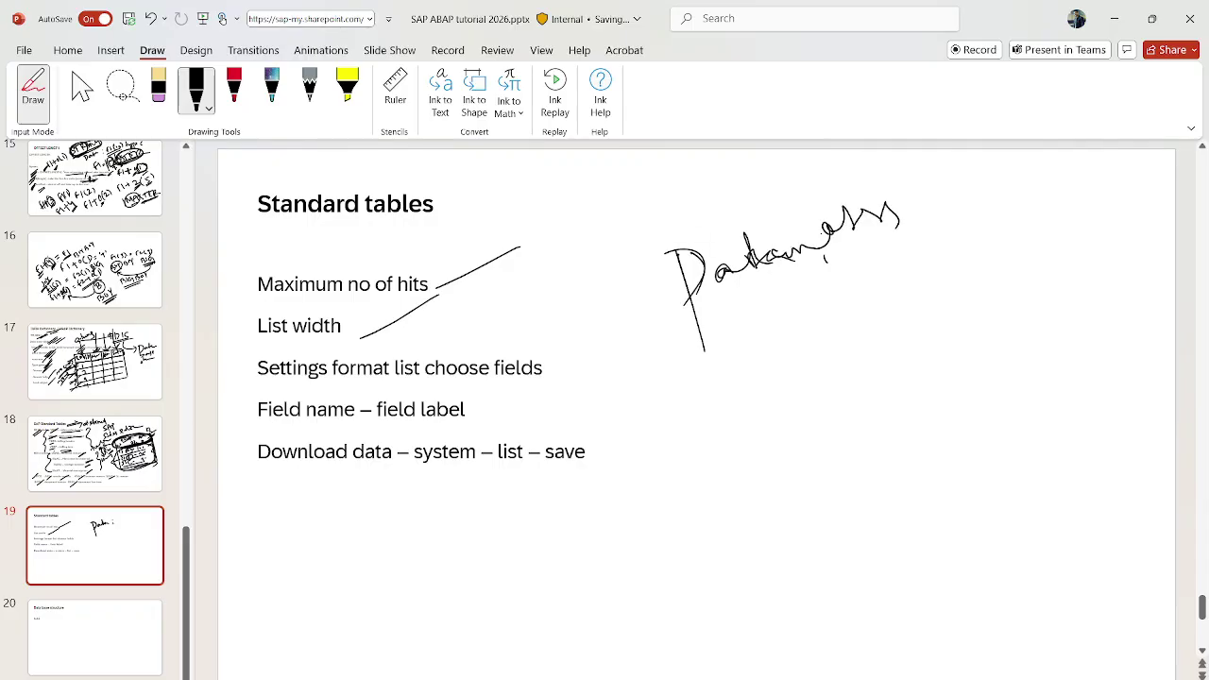
left_click(918, 219)
mouse_move(965, 187)
left_mouse_down()
mouse_move(972, 241)
mouse_move(969, 213)
mouse_move(998, 227)
left_mouse_up()
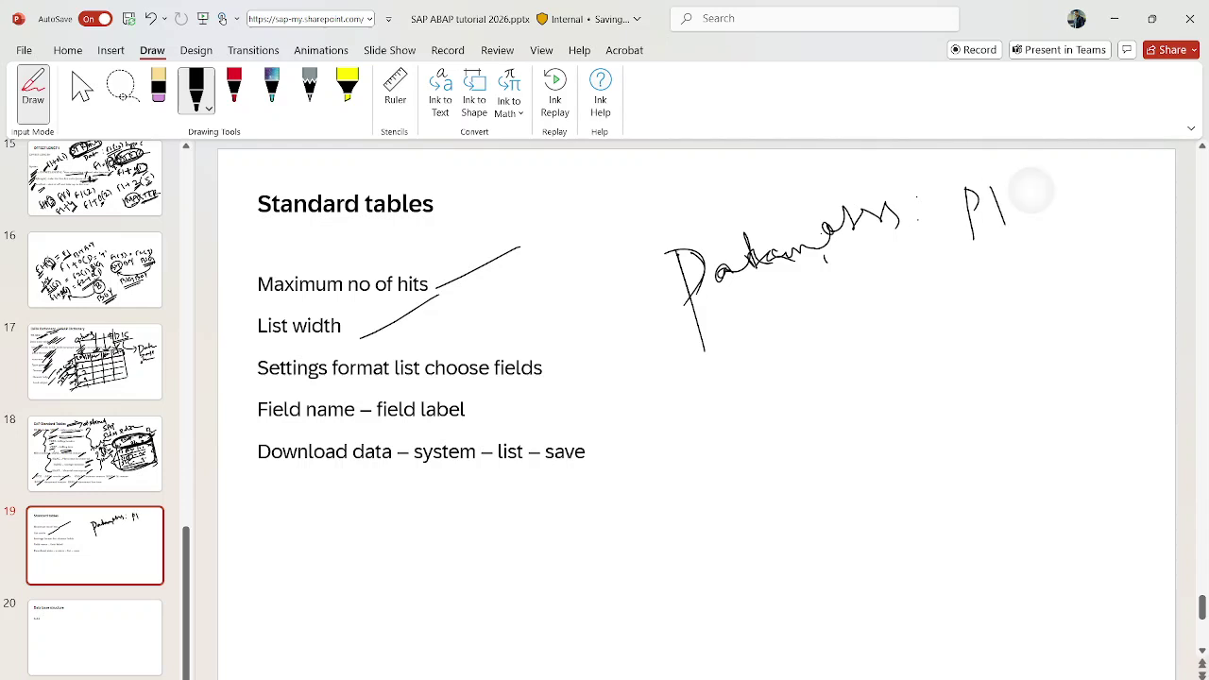
mouse_move(1031, 185)
left_mouse_down()
mouse_move(1028, 211)
mouse_move(1043, 204)
left_mouse_up()
mouse_move(1050, 179)
left_mouse_down()
mouse_move(1063, 177)
mouse_move(1063, 208)
mouse_move(1099, 202)
left_mouse_up()
mouse_move(1093, 193)
left_mouse_down()
mouse_move(1120, 185)
mouse_move(1129, 211)
left_mouse_up()
left_click_drag(1110, 193, 1171, 172)
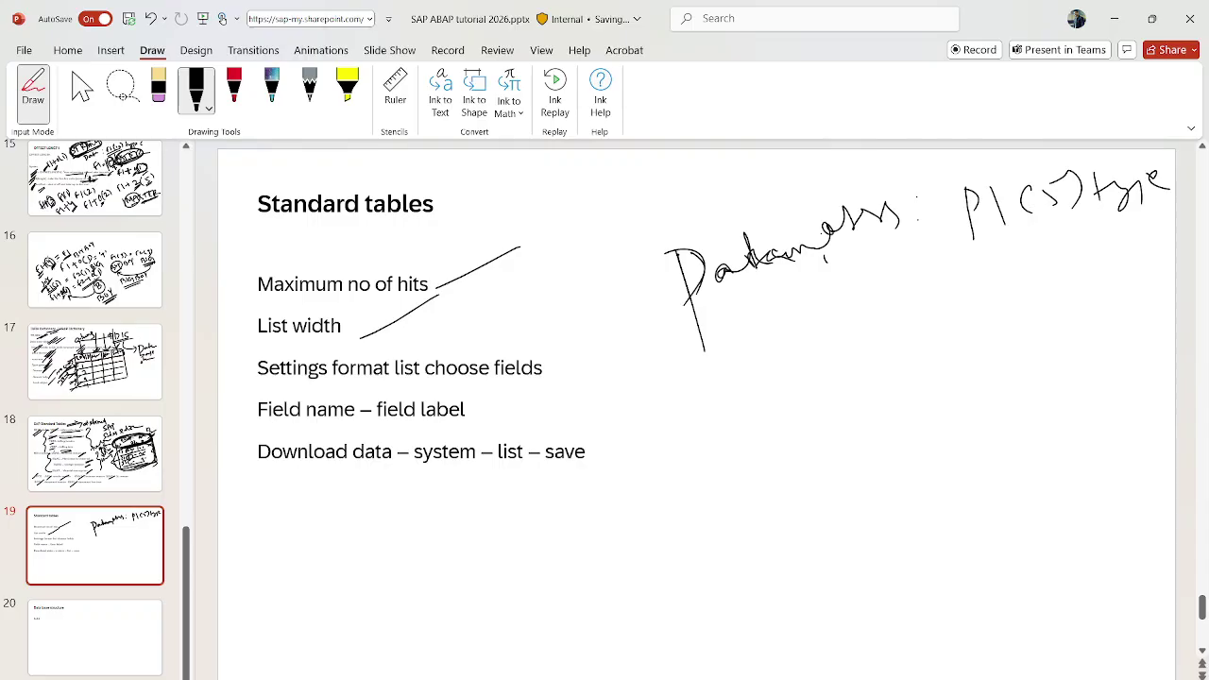
Circle the handwritten P1 repeatedly and double-underline the word Parameters on the slide
mouse_move(1015, 203)
left_mouse_down()
mouse_move(963, 269)
mouse_move(935, 218)
mouse_move(1020, 189)
mouse_move(944, 175)
left_mouse_up()
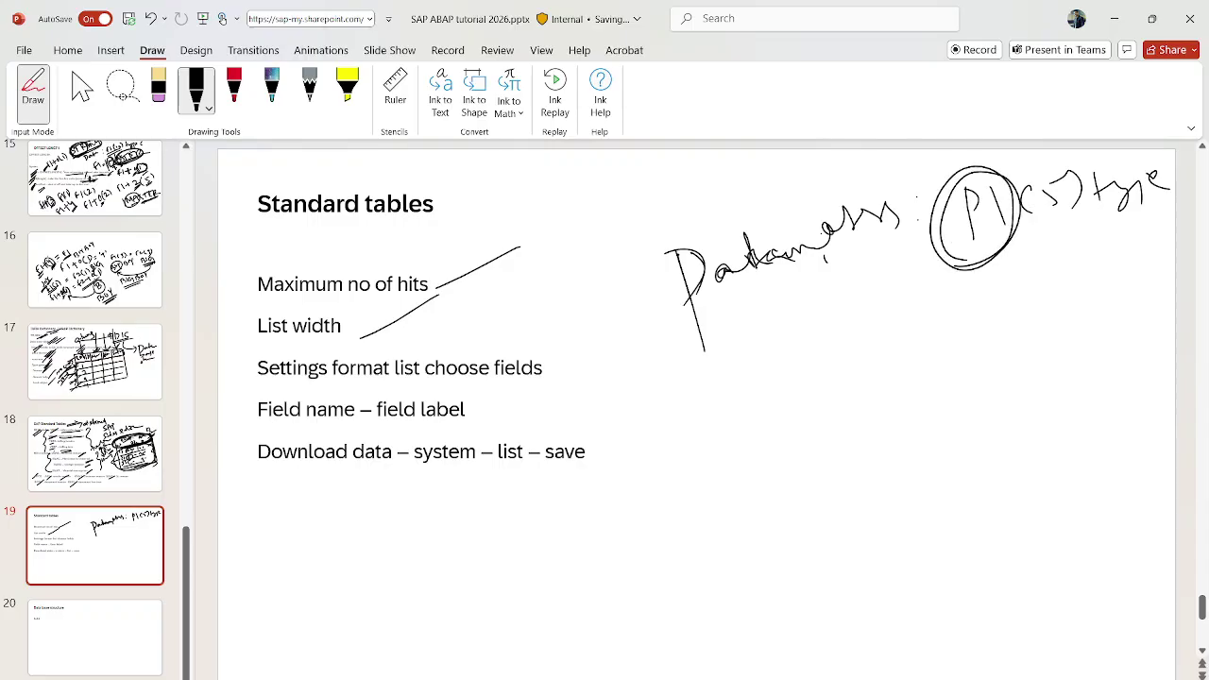
mouse_move(1008, 217)
left_mouse_down()
mouse_move(982, 170)
mouse_move(1009, 227)
left_mouse_up()
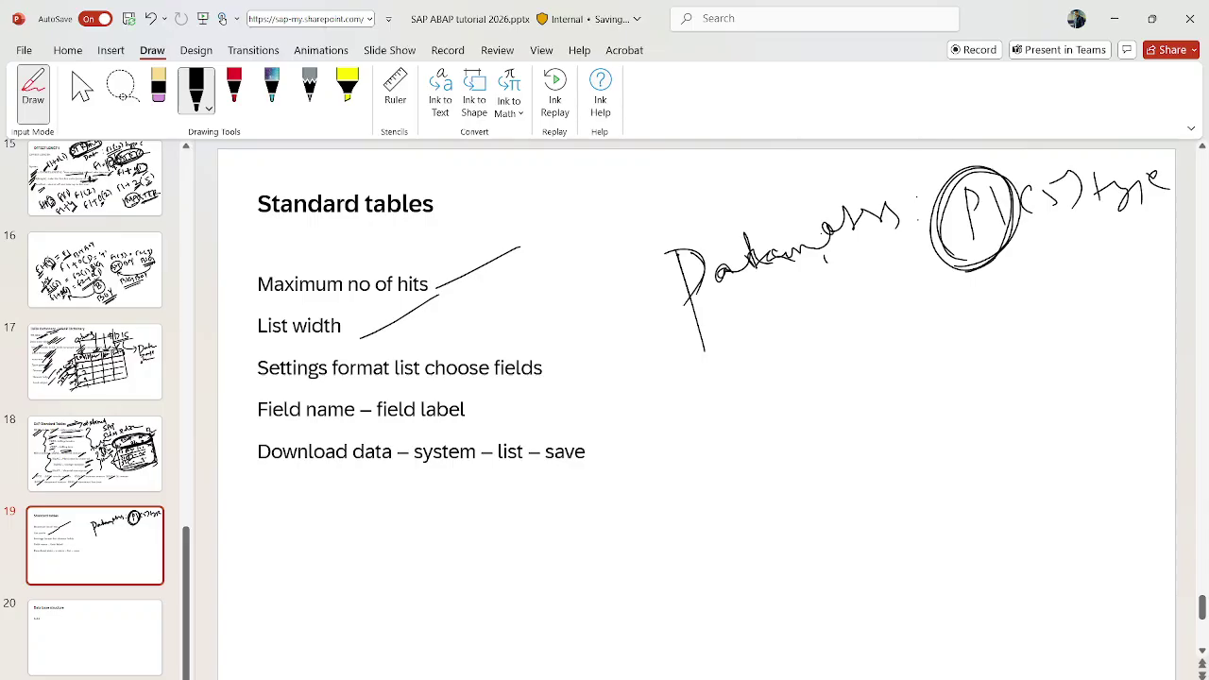
left_click_drag(722, 332, 899, 253)
mouse_move(738, 357)
left_mouse_down()
mouse_move(910, 274)
mouse_move(1010, 247)
left_mouse_up()
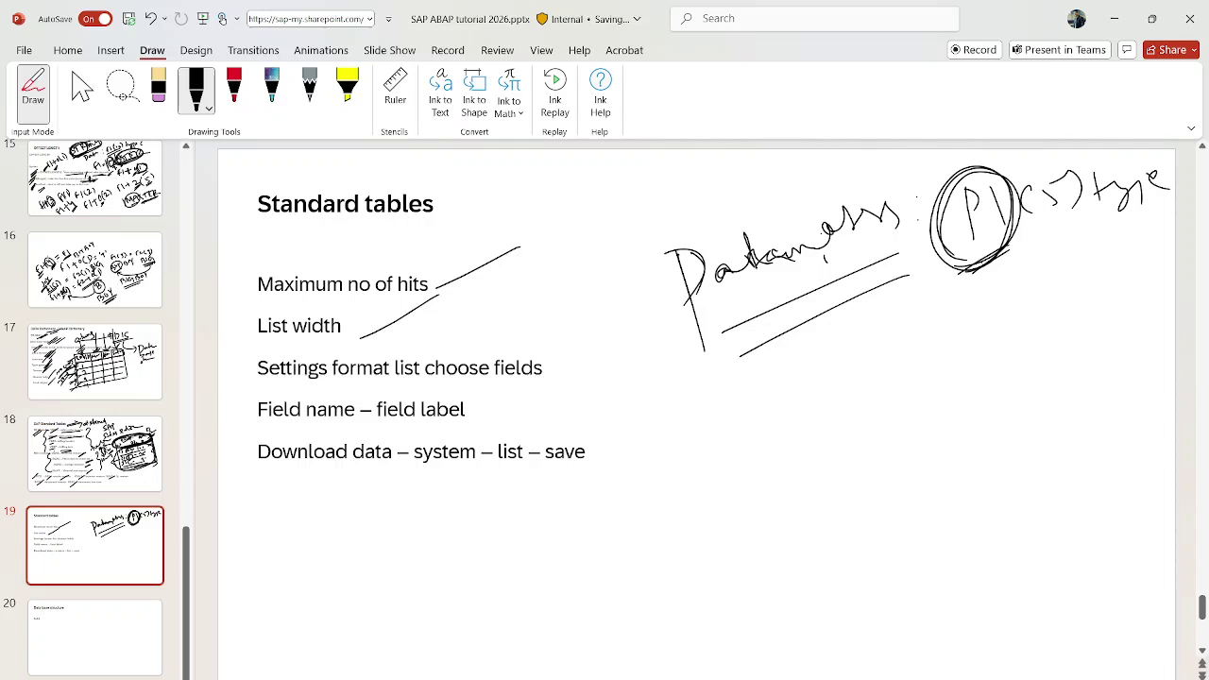
mouse_move(1026, 236)
left_mouse_down()
mouse_move(955, 272)
mouse_move(995, 250)
left_mouse_up()
Return to the SAP user settings and apply the Field name keyword setting to the MARA selection screen
left_click(661, 633)
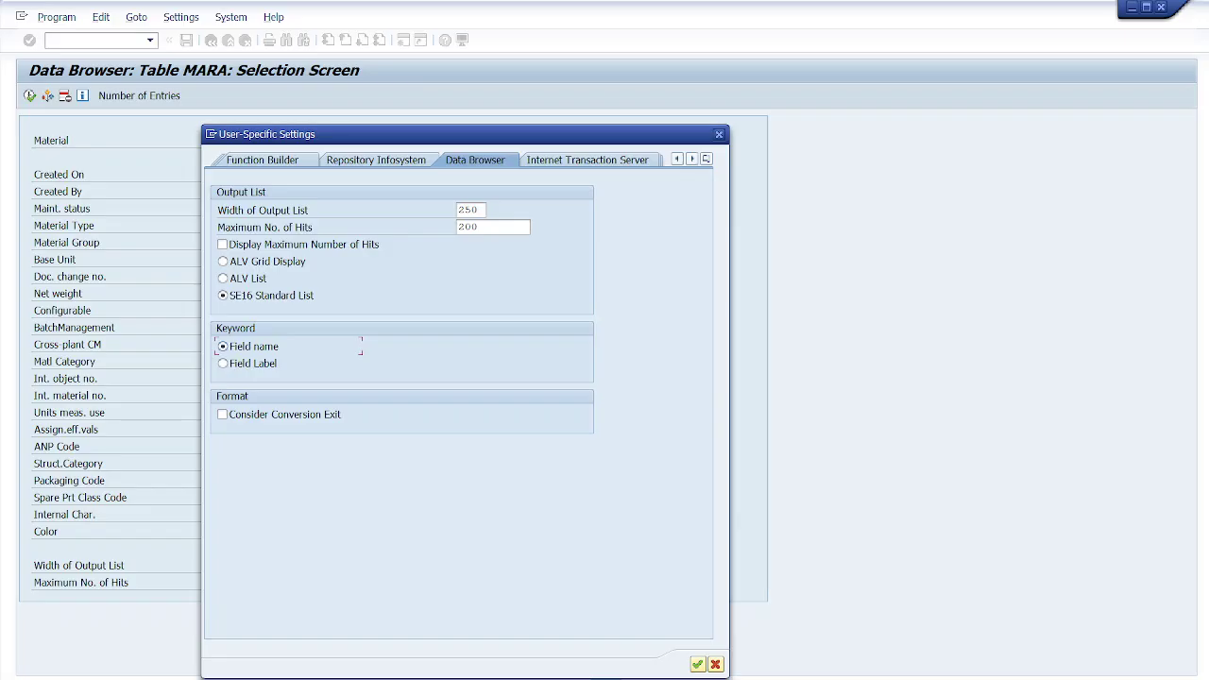
key("Return")
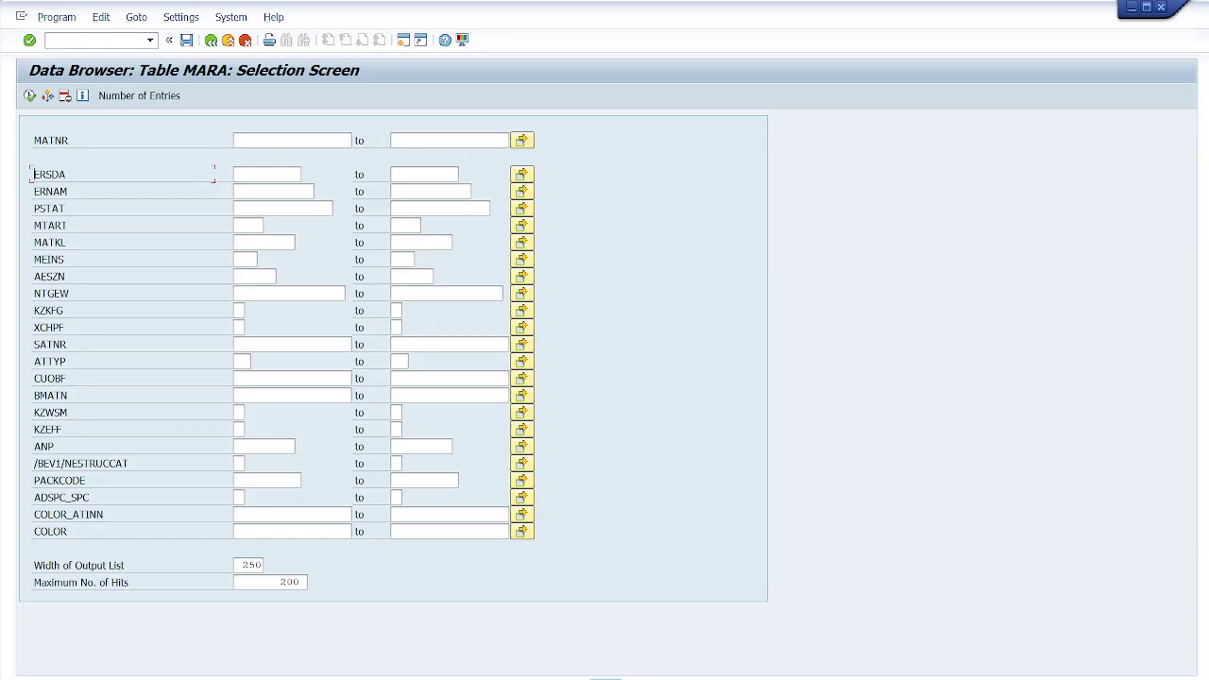
Set the Data Browser keyword back to Field Label, apply it, and switch to the Standard tables slide in PowerPoint
key("alt+s")
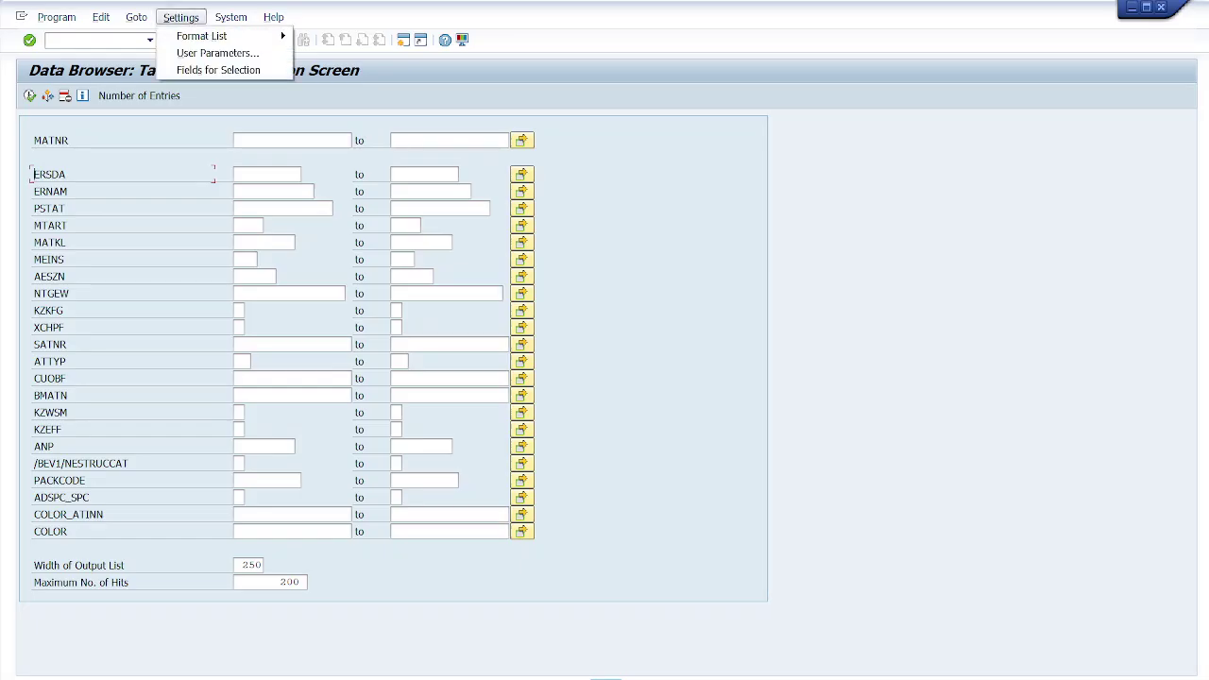
left_click(217, 53)
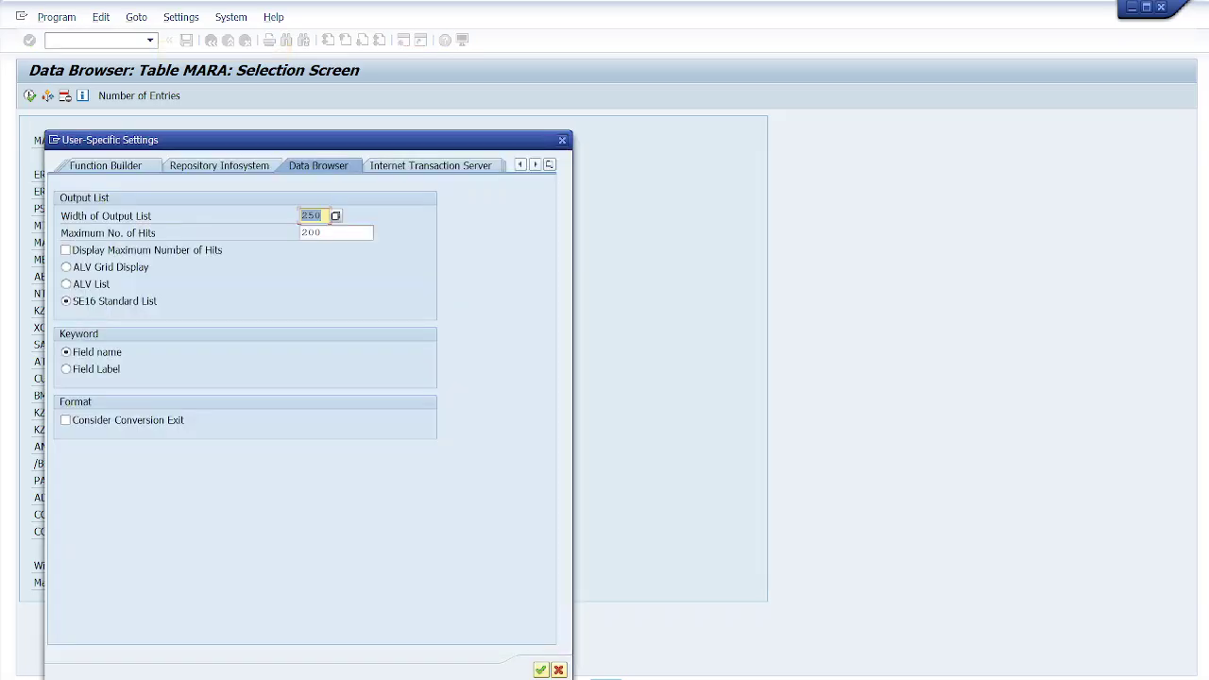
left_click(67, 370)
key("Return")
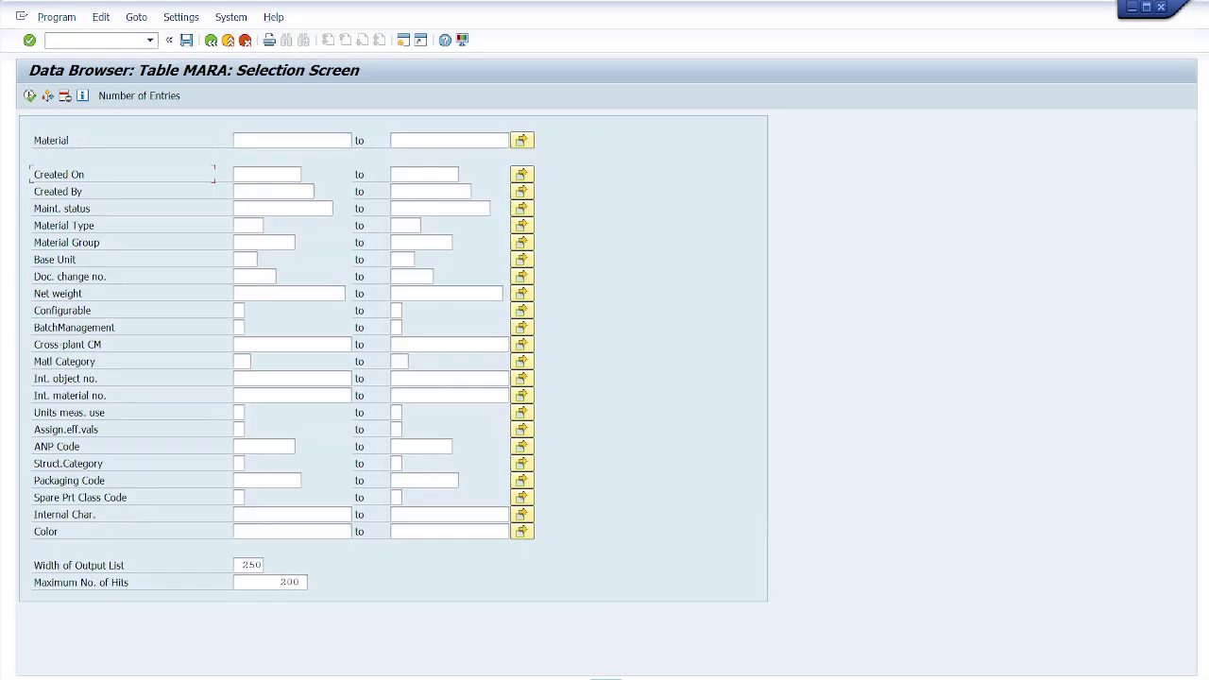
key("alt+Tab")
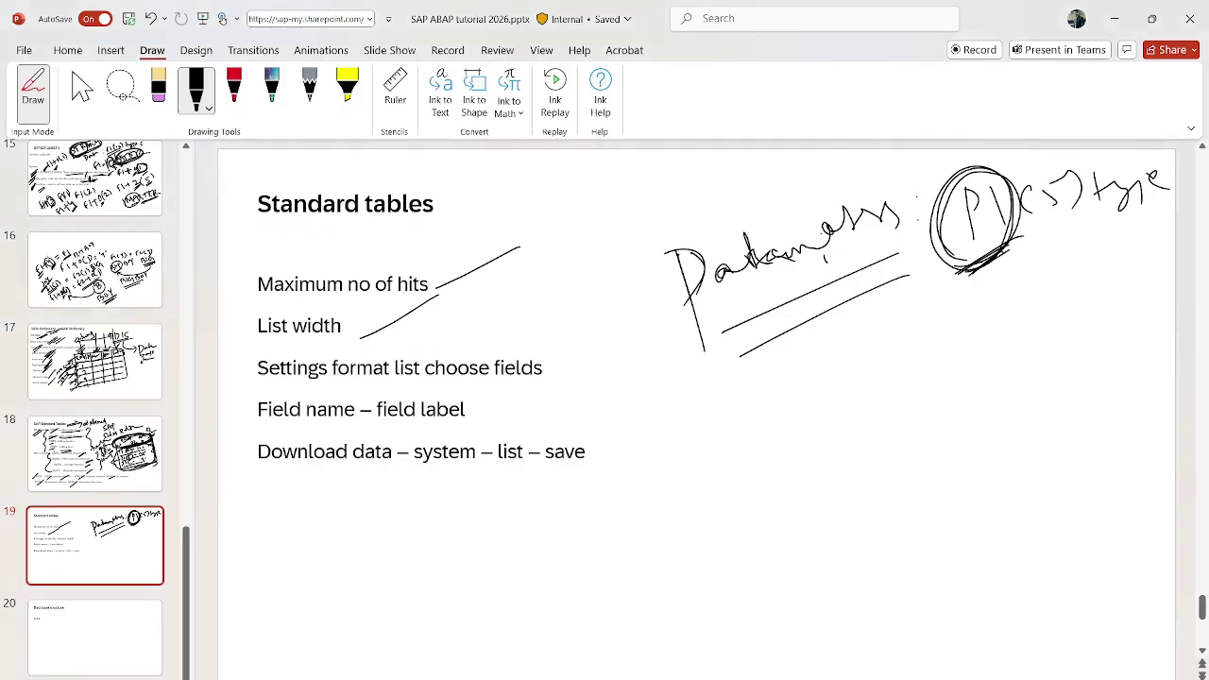
Mark the Field label, Maximum no of hits and List width lines, and handwrite an arrowed, underlined note beside List width
left_click_drag(472, 421, 530, 392)
left_click_drag(254, 295, 323, 262)
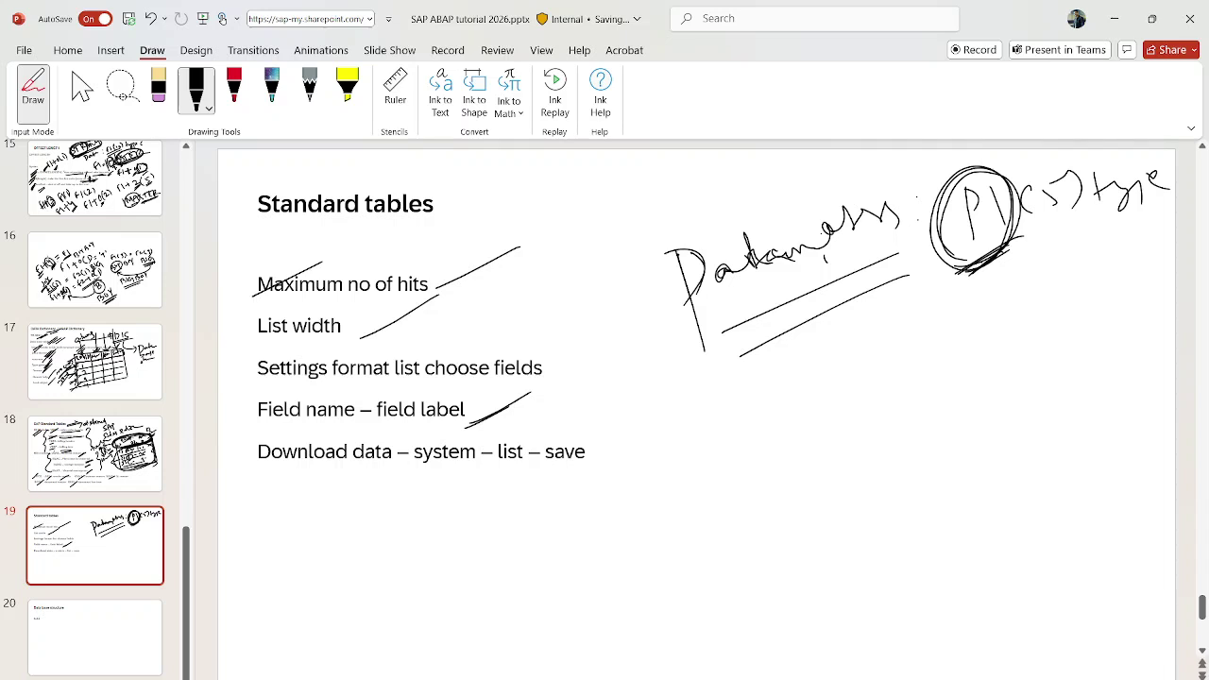
left_click_drag(236, 345, 330, 301)
mouse_move(438, 315)
left_mouse_down()
mouse_move(488, 310)
mouse_move(480, 333)
mouse_move(531, 285)
mouse_move(631, 253)
left_mouse_up()
left_click_drag(588, 311, 682, 272)
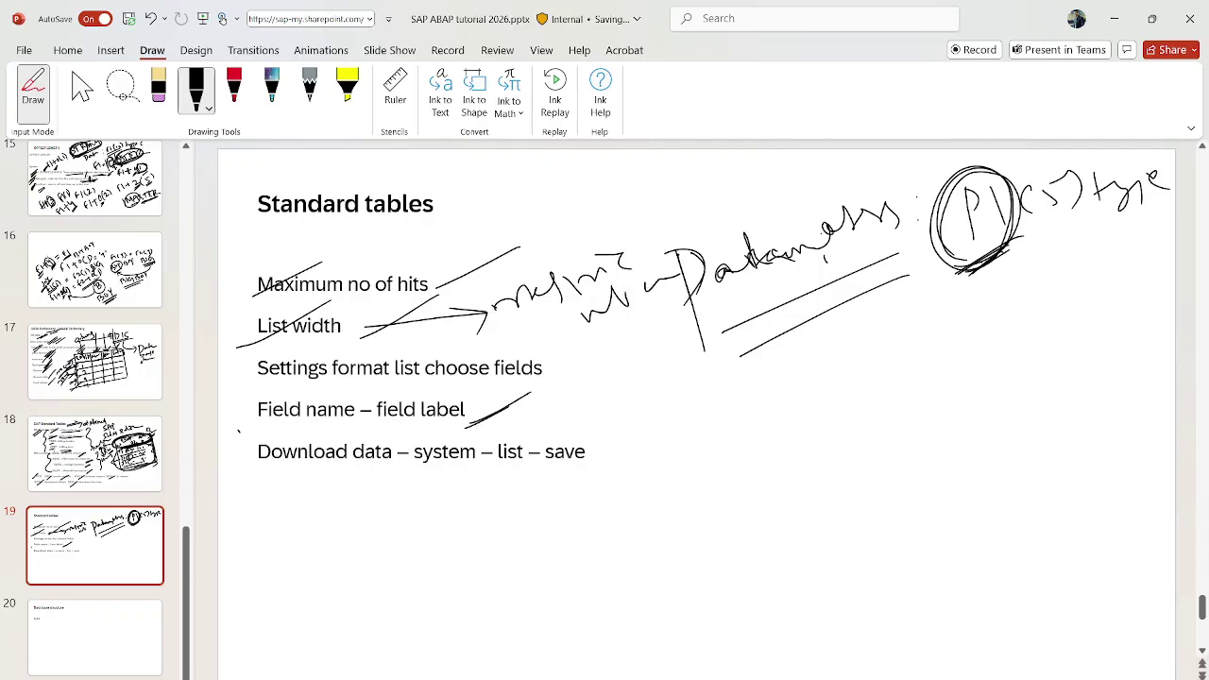
left_click_drag(626, 334, 648, 315)
left_click_drag(643, 326, 664, 310)
Handwrite an arrowed note and a circled number beside Maximum no of hits, and add a circled annotation beside List width
mouse_move(440, 285)
left_mouse_down()
mouse_move(573, 204)
mouse_move(625, 202)
mouse_move(631, 214)
mouse_move(686, 187)
left_mouse_up()
mouse_move(711, 182)
left_mouse_down()
mouse_move(700, 194)
mouse_move(735, 193)
left_mouse_up()
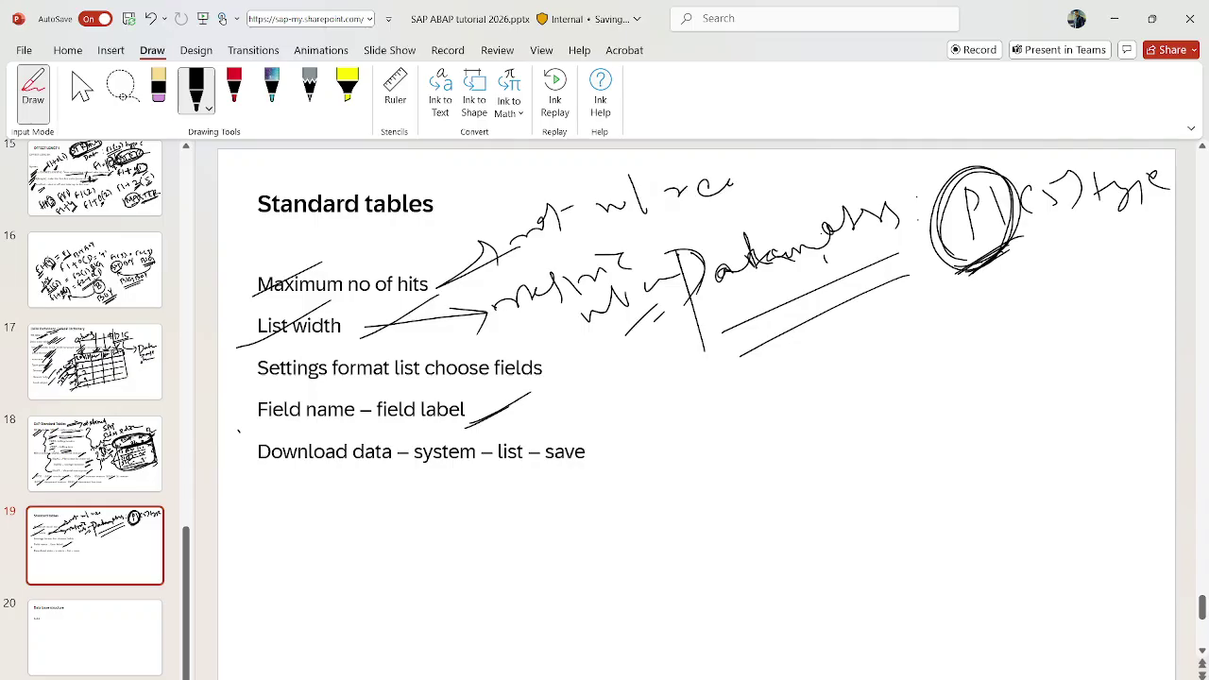
left_click_drag(391, 240, 414, 255)
mouse_move(395, 236)
left_mouse_down()
mouse_move(433, 221)
mouse_move(404, 238)
mouse_move(447, 248)
mouse_move(380, 255)
mouse_move(352, 279)
left_mouse_up()
mouse_move(366, 328)
left_mouse_down()
mouse_move(455, 319)
mouse_move(520, 338)
left_mouse_up()
left_click_drag(520, 338, 533, 307)
mouse_move(434, 323)
left_mouse_down()
mouse_move(437, 343)
mouse_move(468, 348)
mouse_move(493, 331)
left_mouse_up()
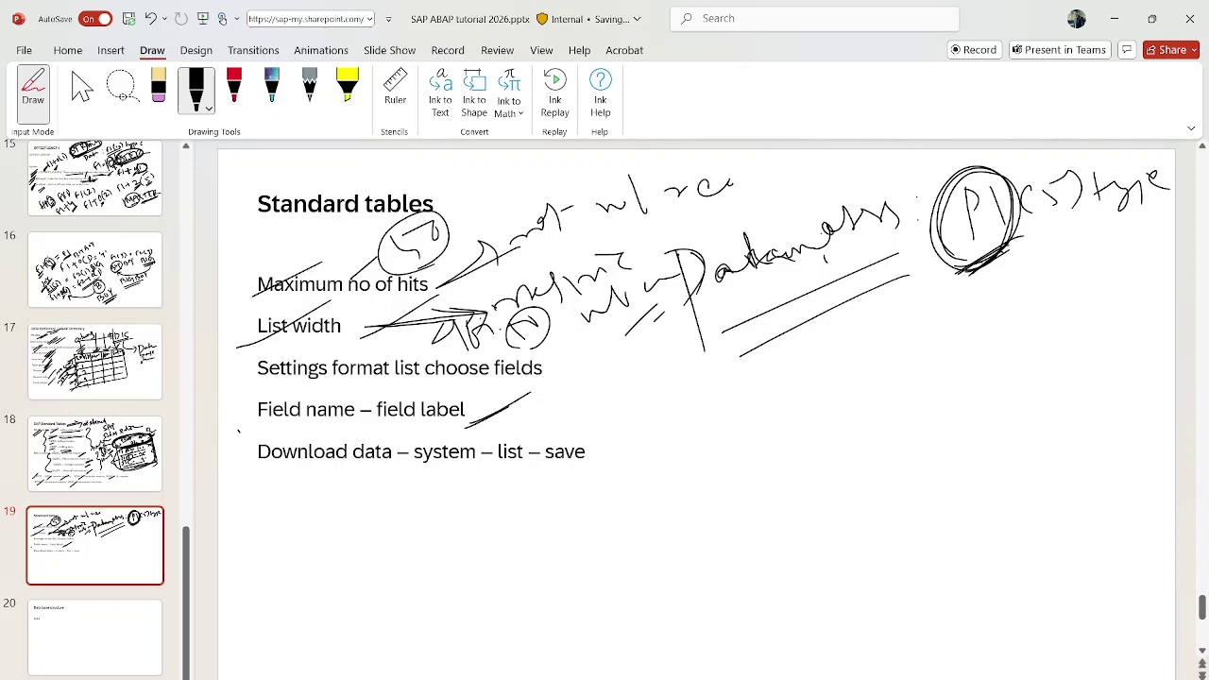
Switch to SAP, review the output-list field selection for MARA, and go back to the table's field definitions
left_click(793, 651)
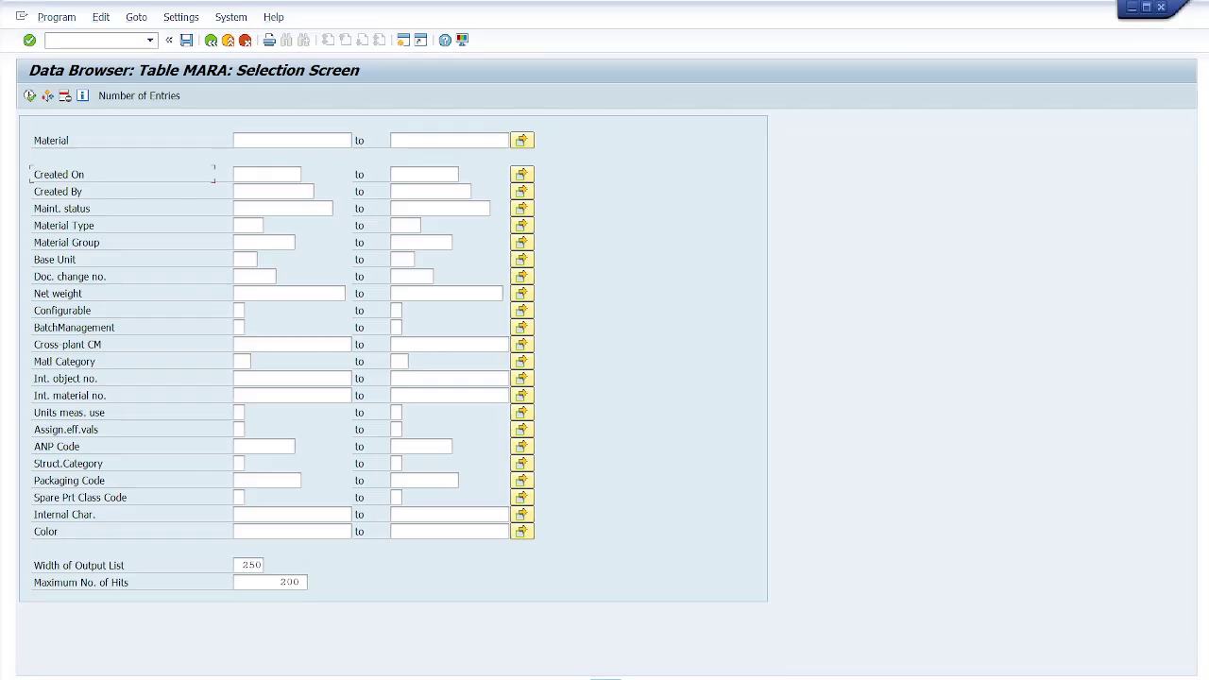
key("alt+s")
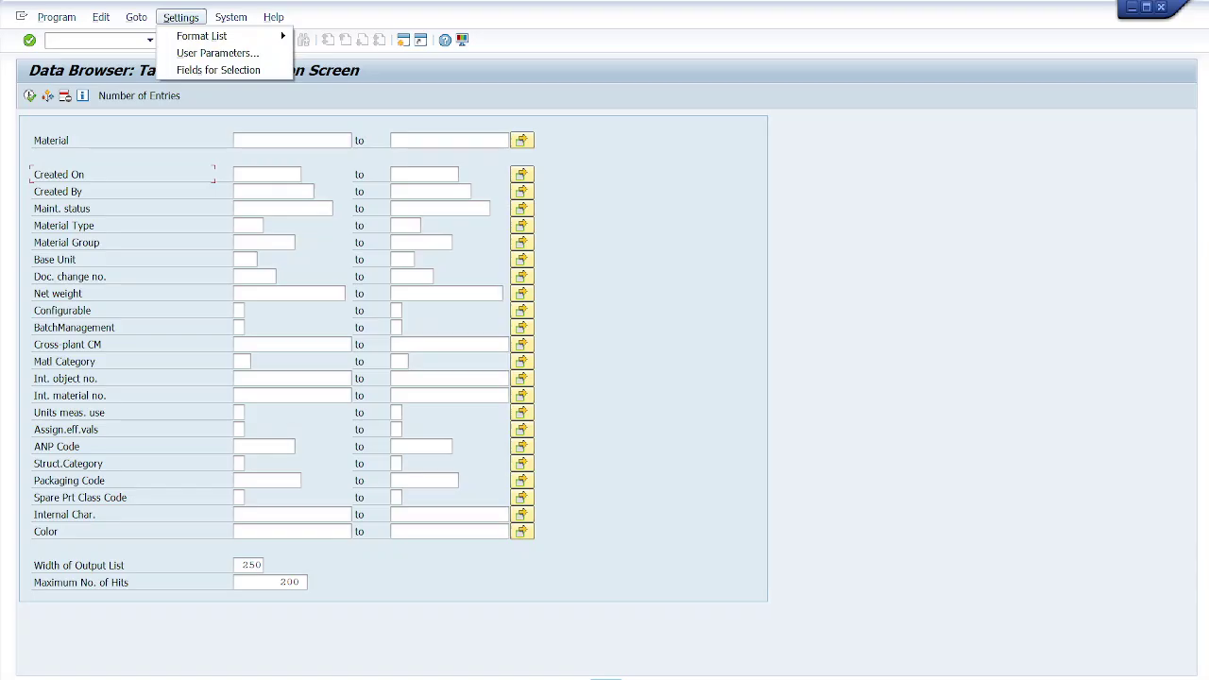
key("Down")
key("Right")
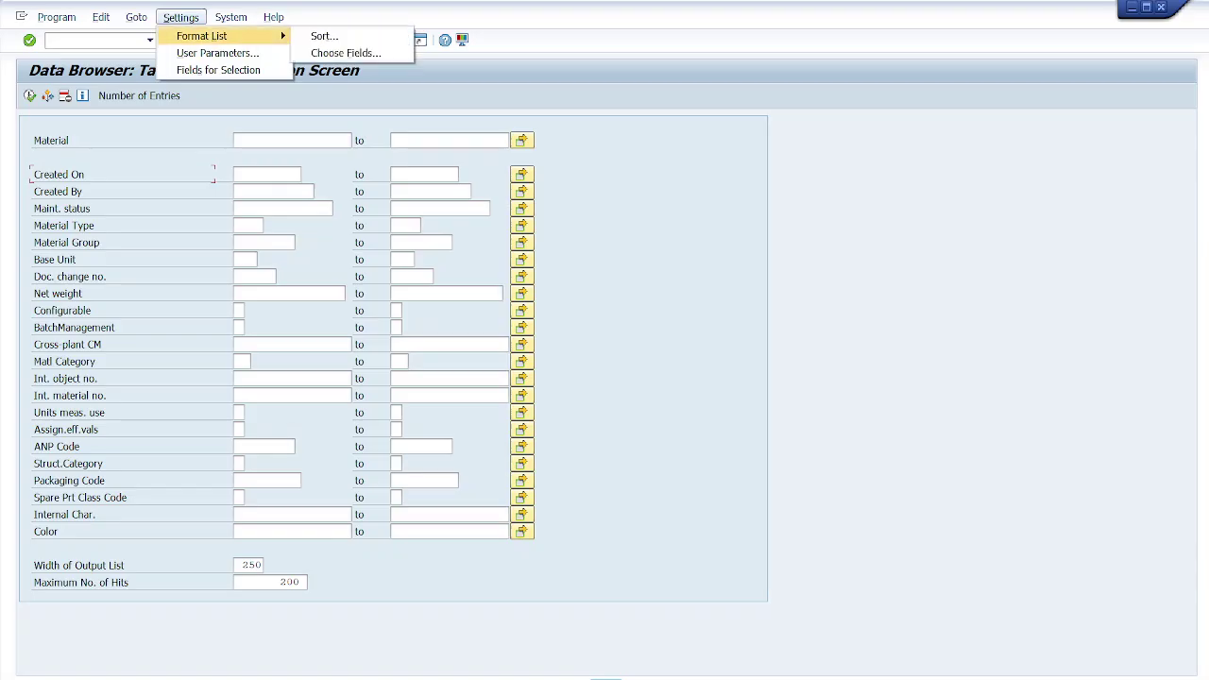
key("Down")
key("Down")
key("Return")
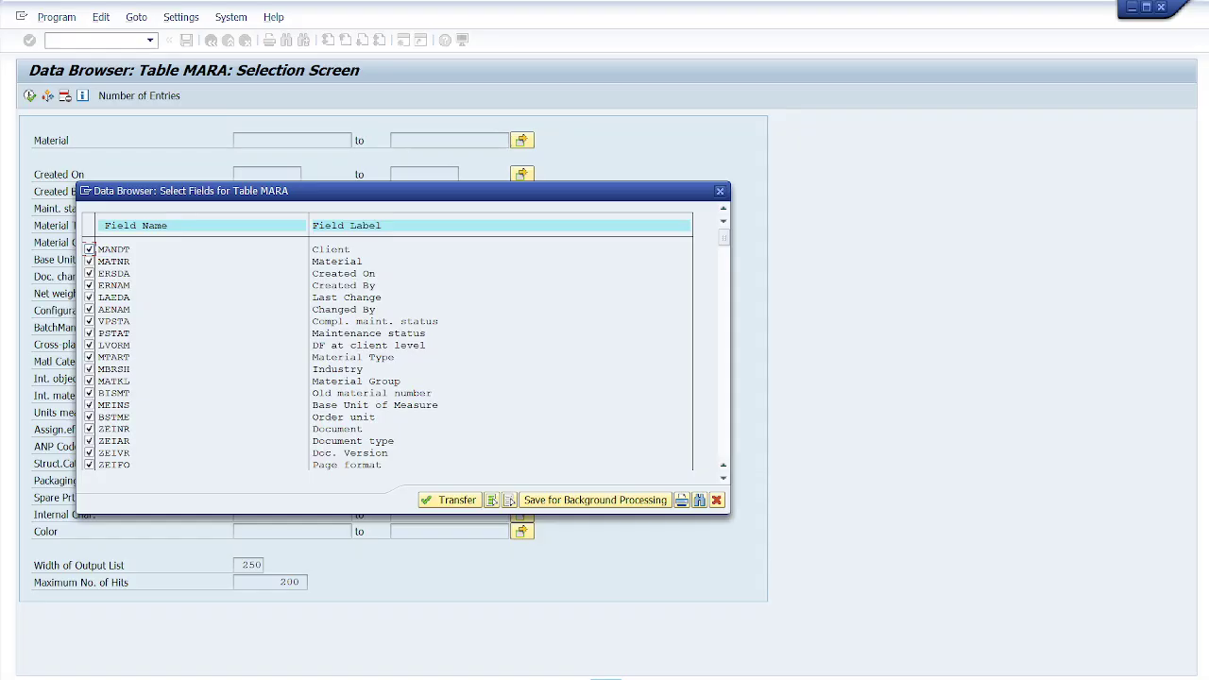
key("Return")
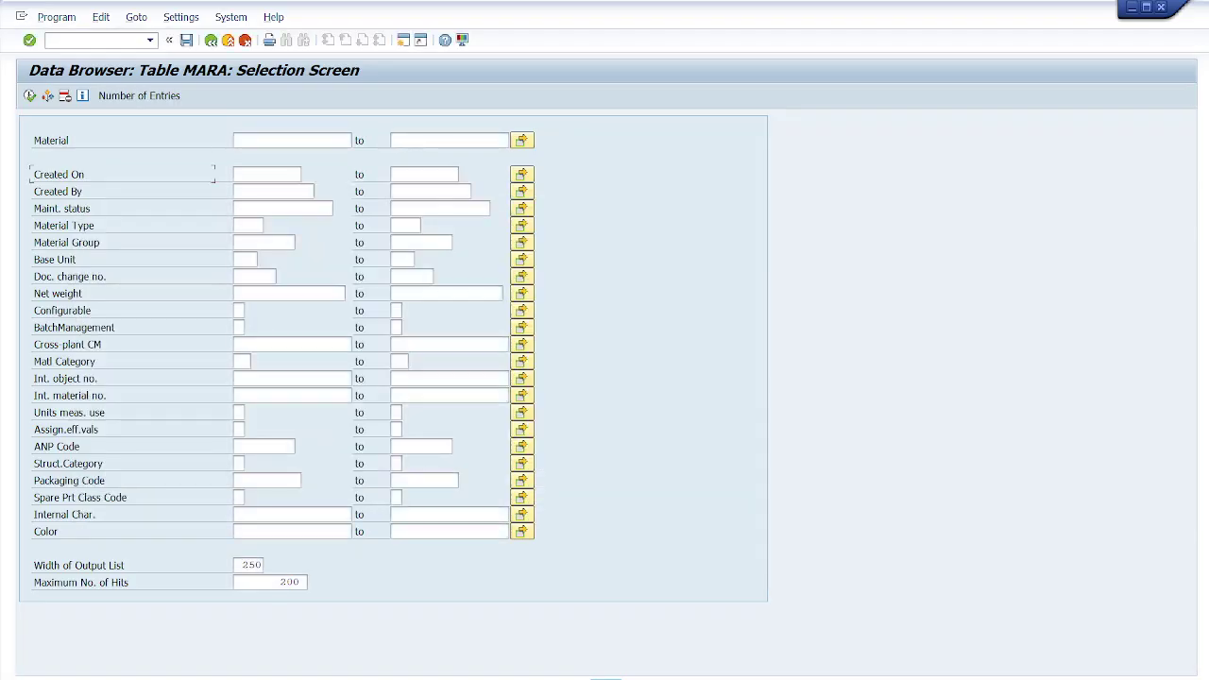
key("F3")
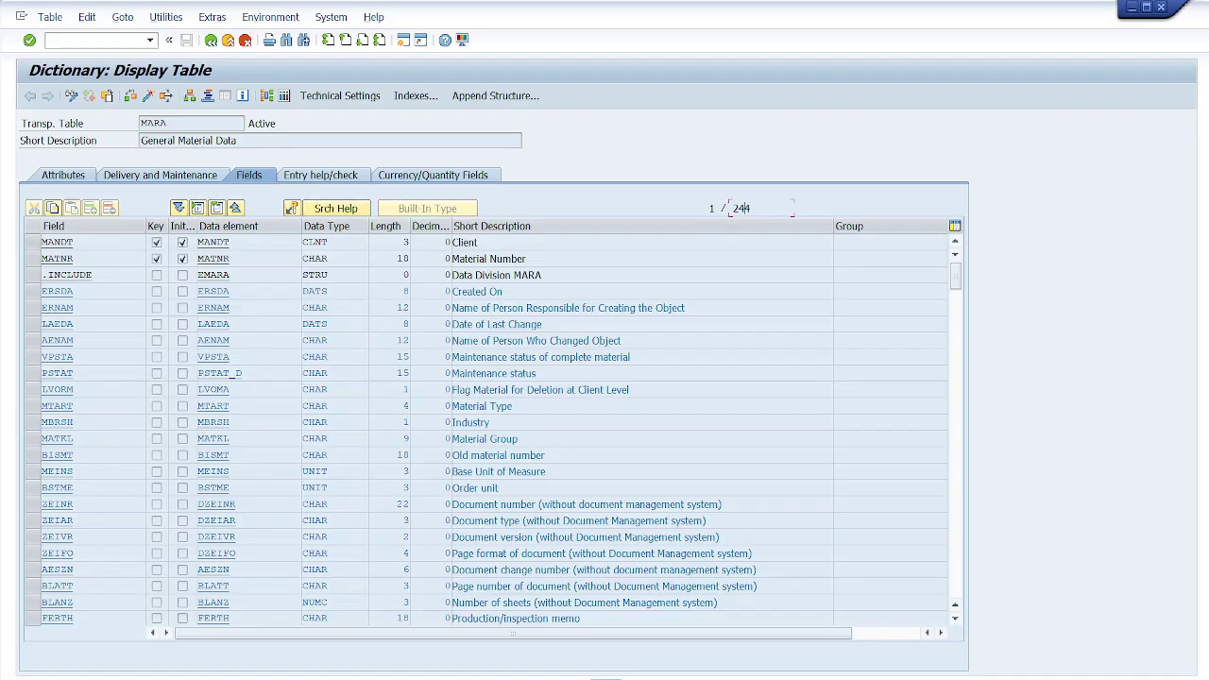
Reopen the MARA selection screen, limit the output list to MANDT, MATNR, ERSDA and ERNAM, and execute the selection
left_click(284, 95)
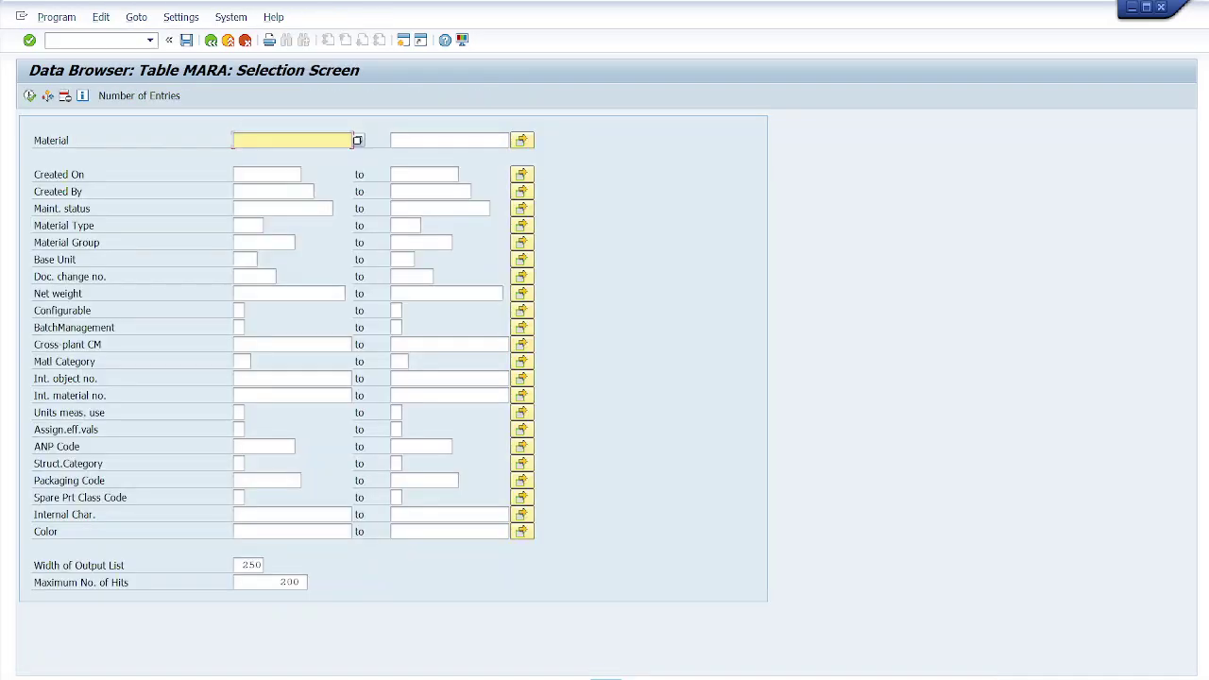
left_click(180, 17)
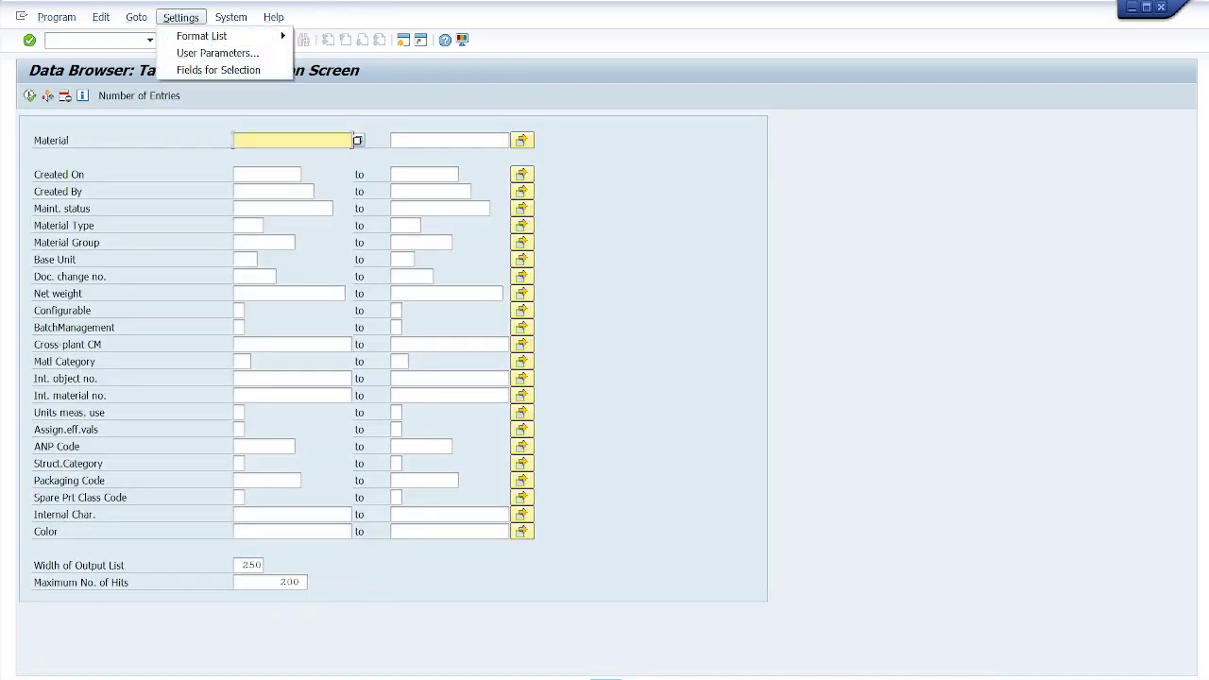
mouse_move(201, 35)
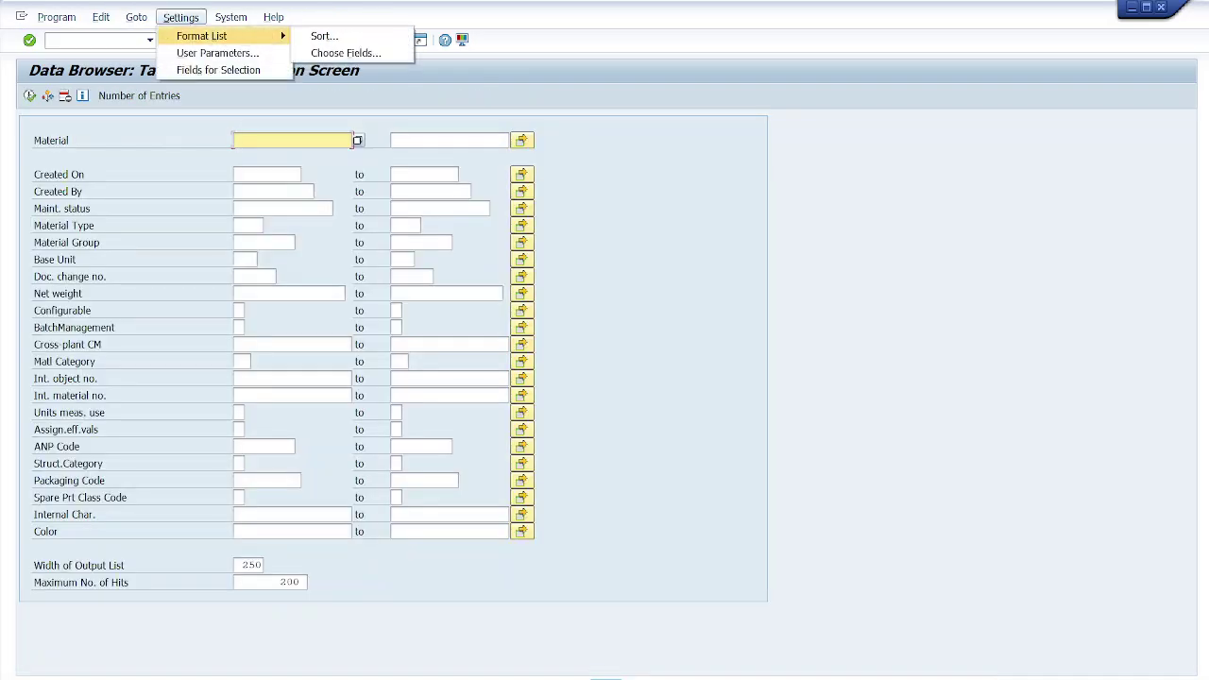
left_click(346, 53)
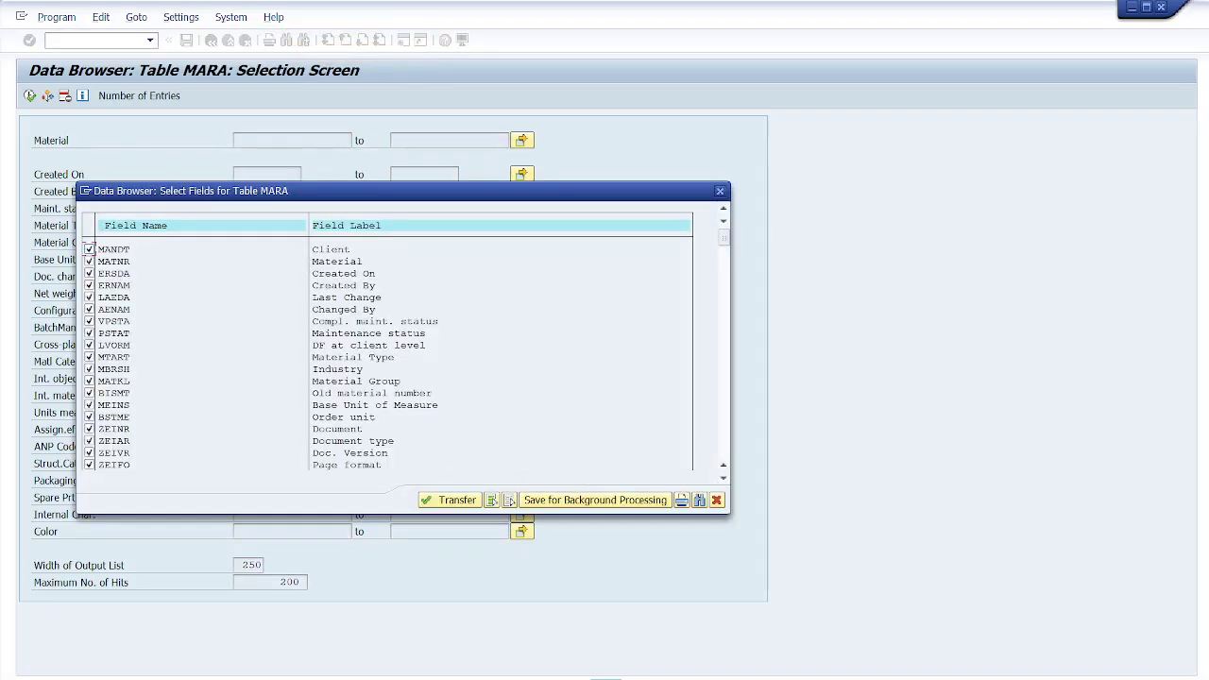
left_click(509, 500)
left_click(90, 248)
left_click(90, 262)
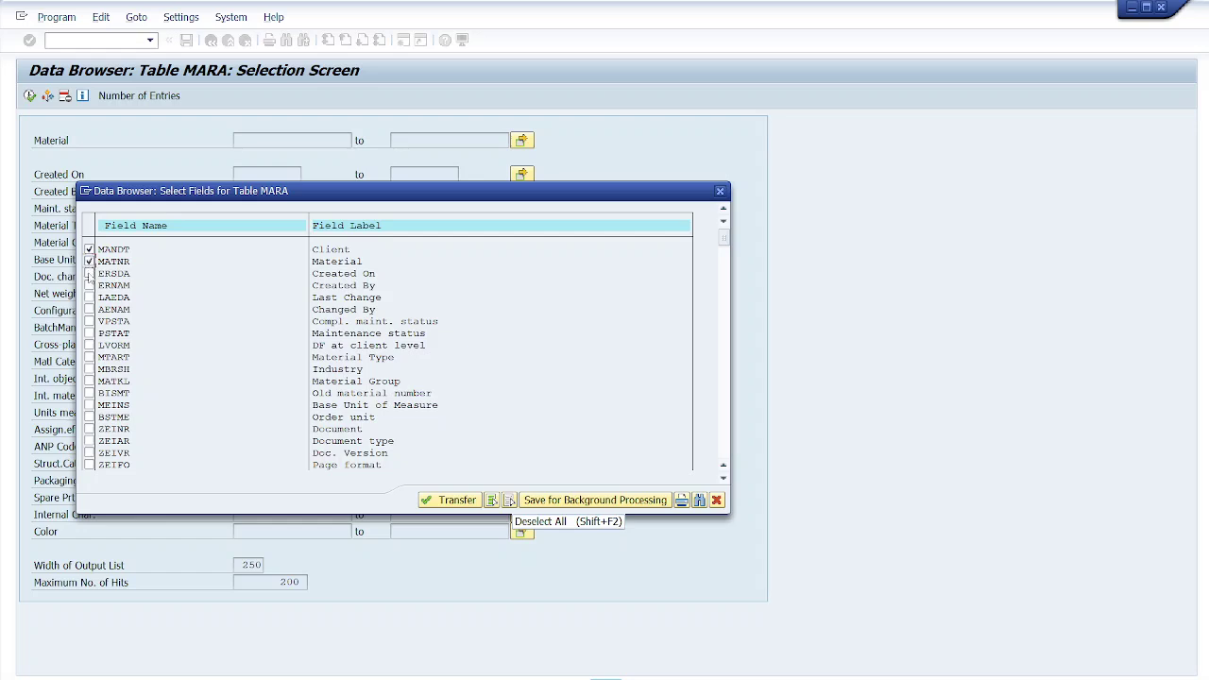
left_click(90, 274)
left_click(90, 285)
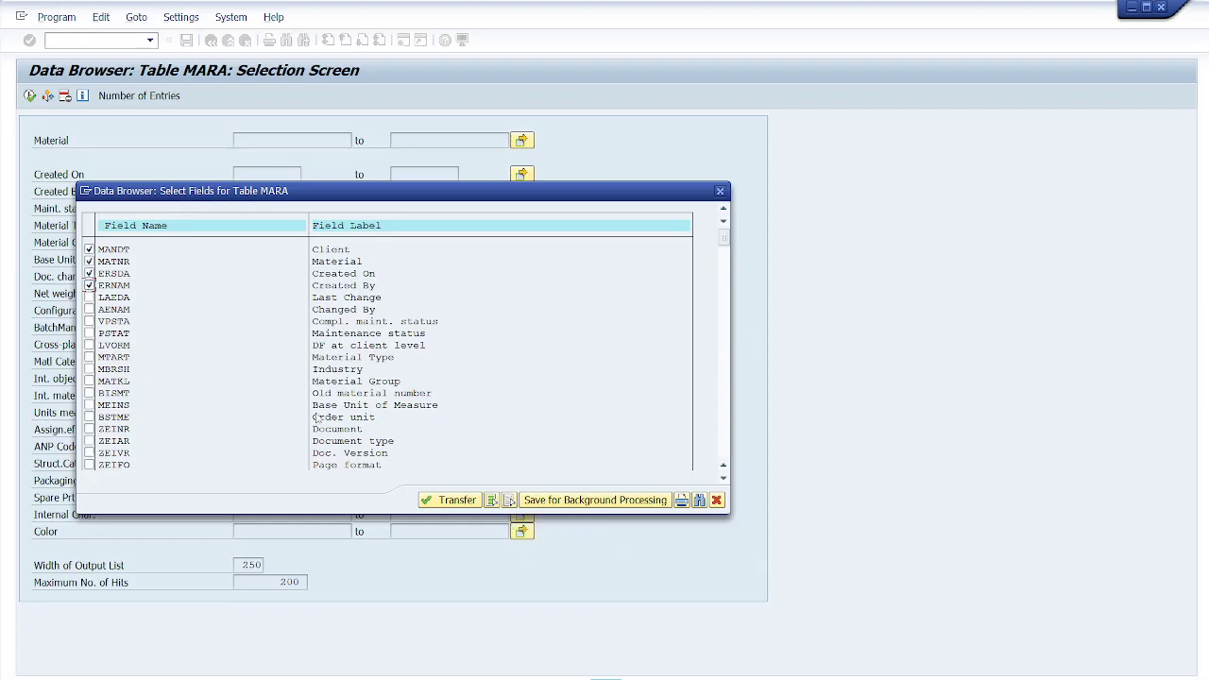
left_click(452, 500)
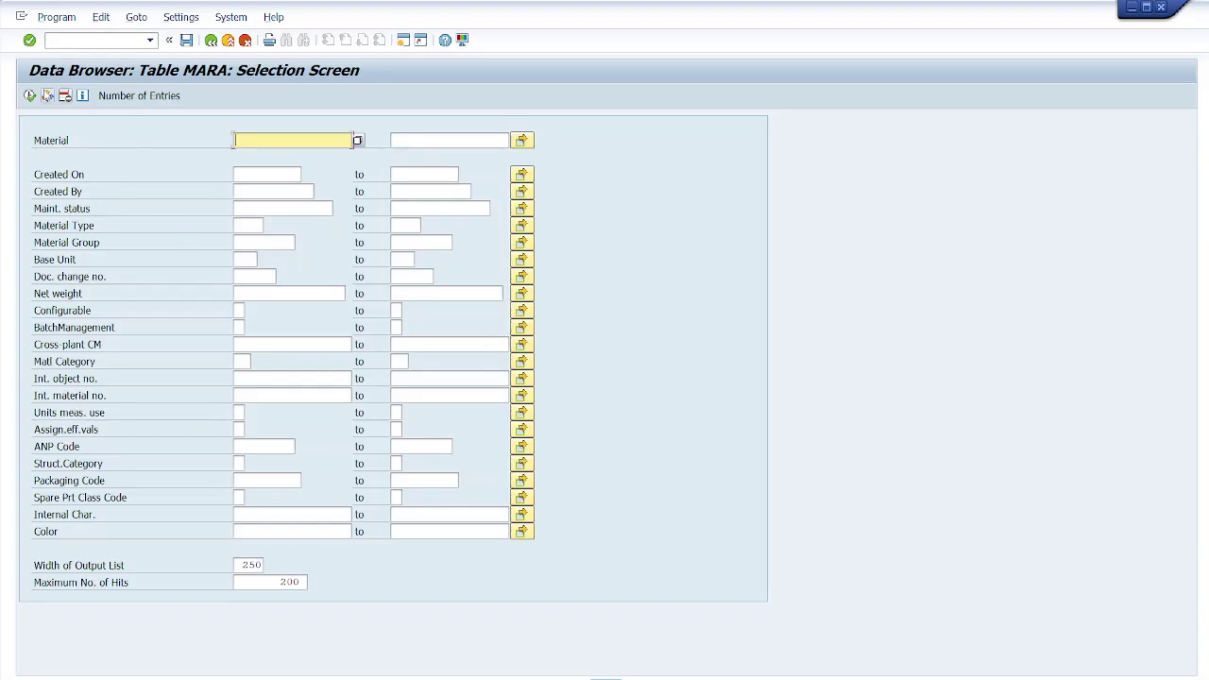
left_click(30, 96)
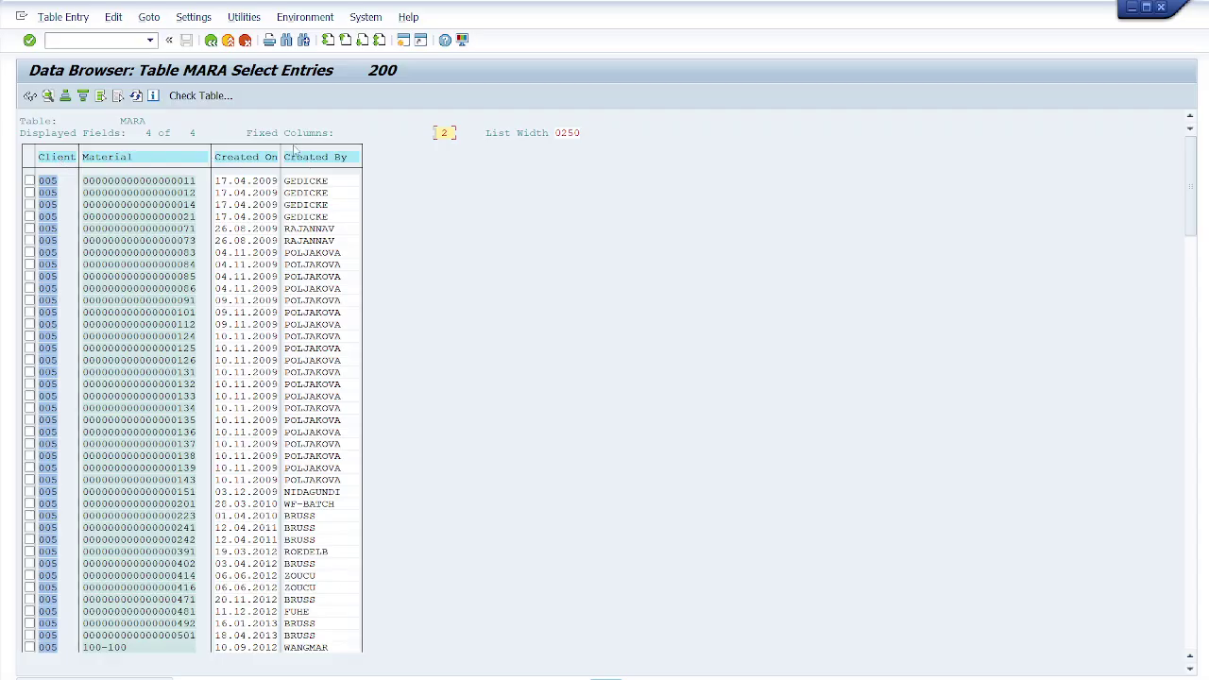
Set the Data Browser keyword to Field name in the user parameters and apply it to the MARA list
left_click(194, 18)
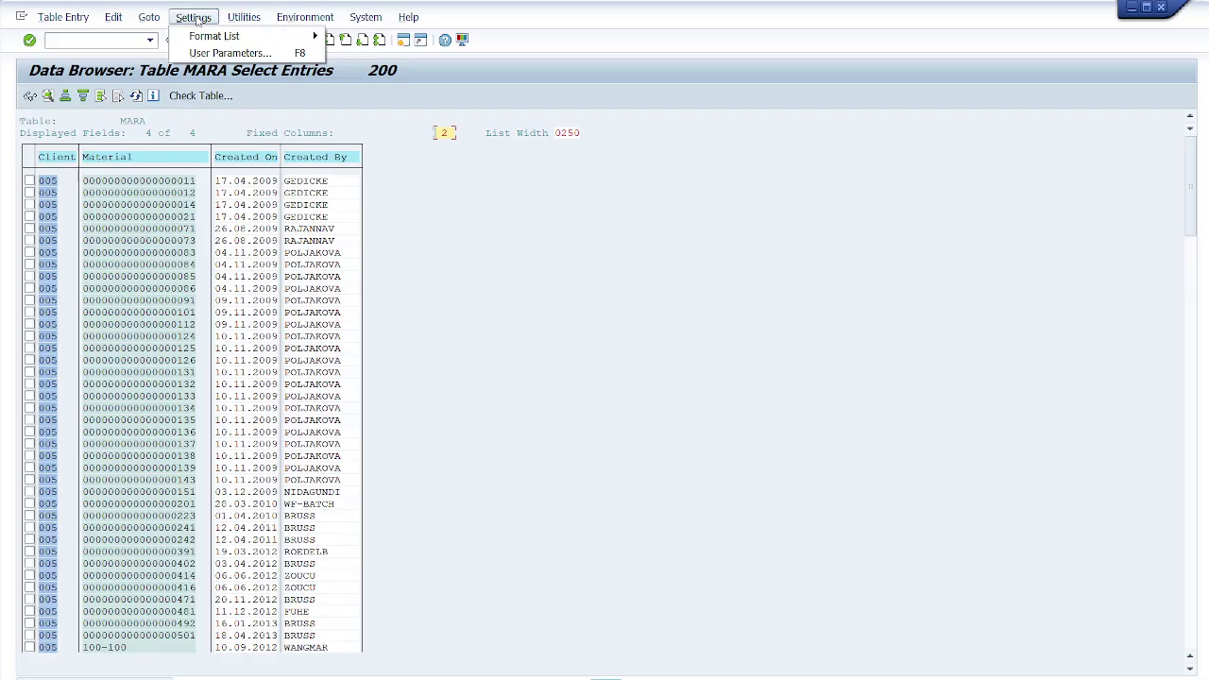
left_click(236, 53)
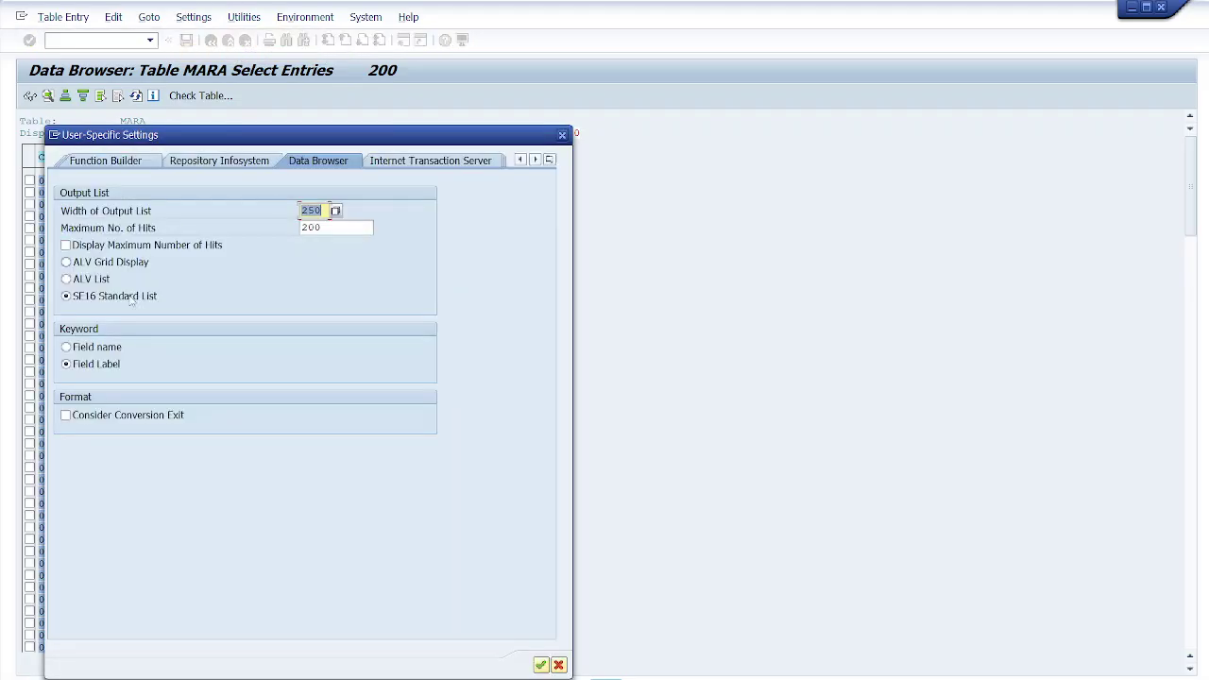
left_click(66, 346)
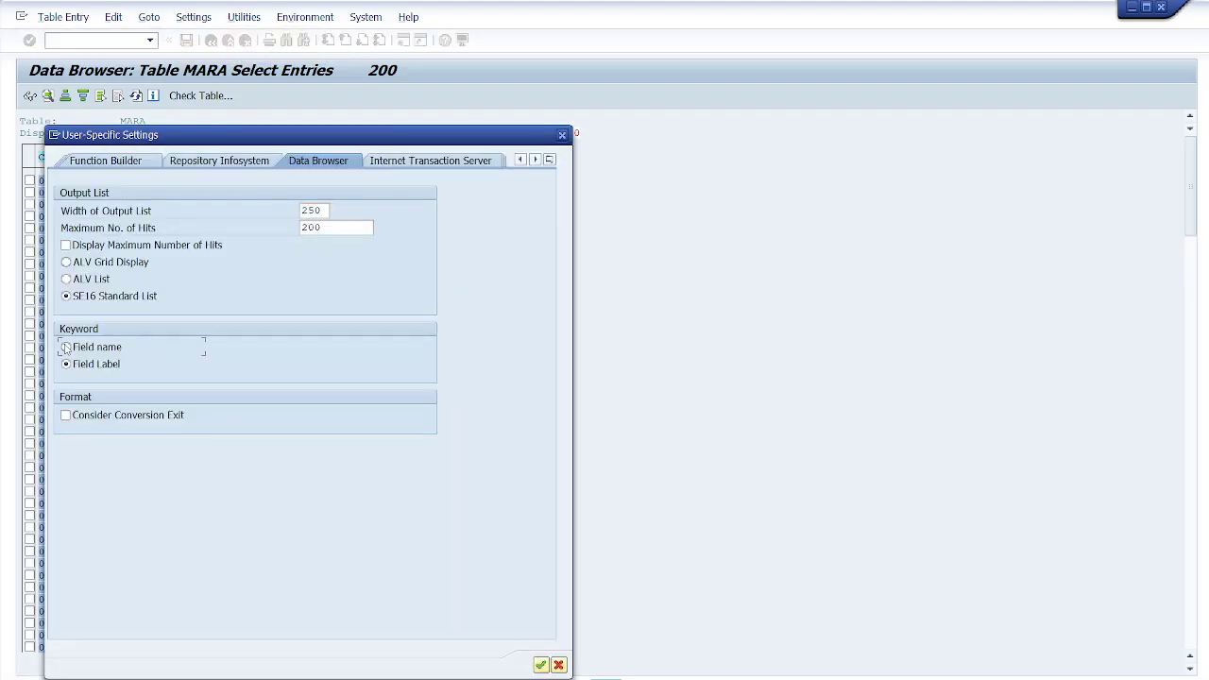
left_click(540, 665)
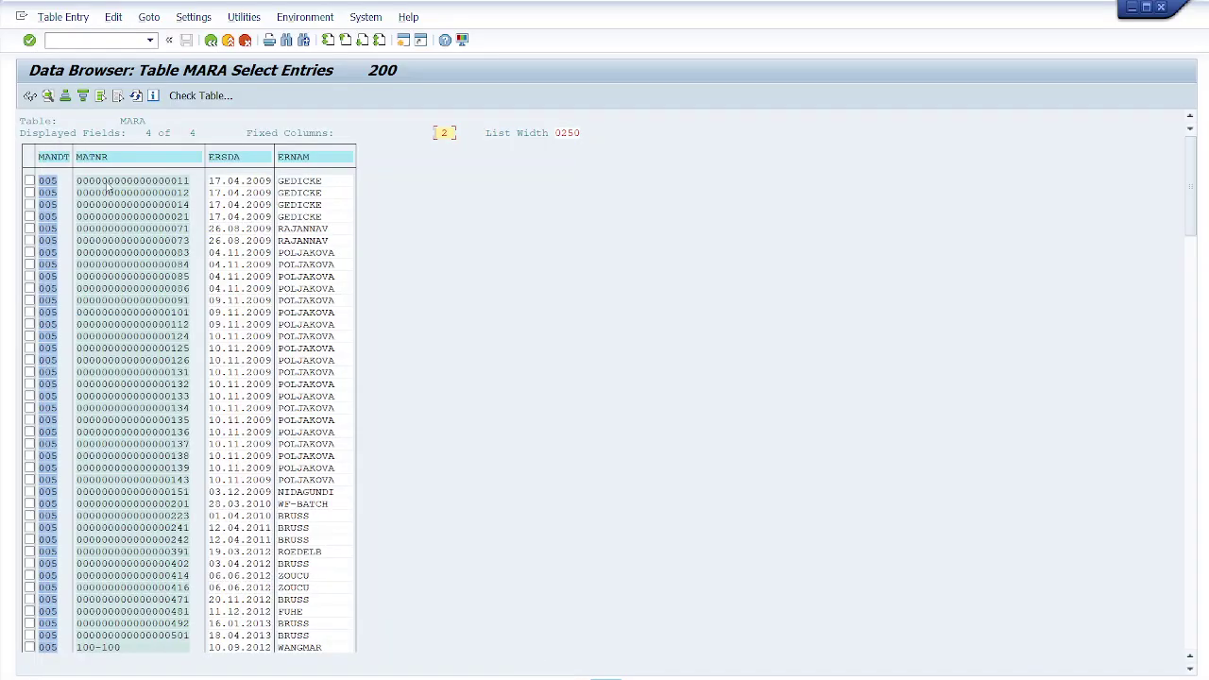
Examine the field descriptions behind the MATNR and MANDT column headers in the MARA list
left_click(43, 158)
double_click(83, 159)
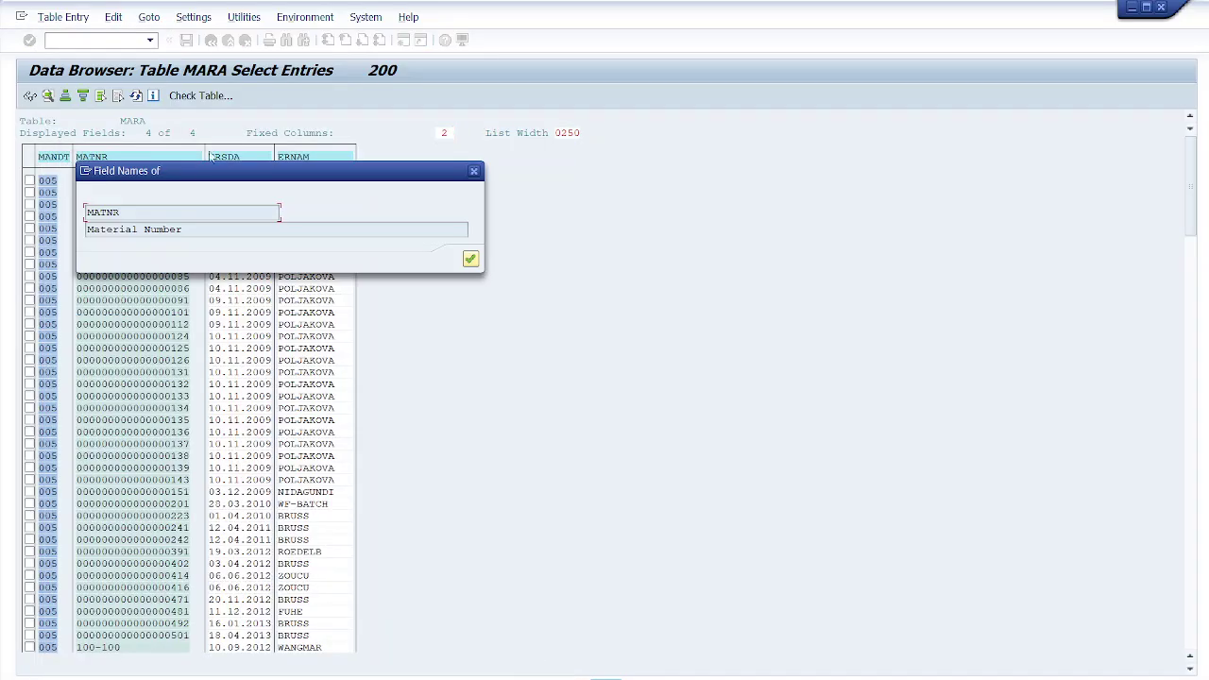
left_click(474, 171)
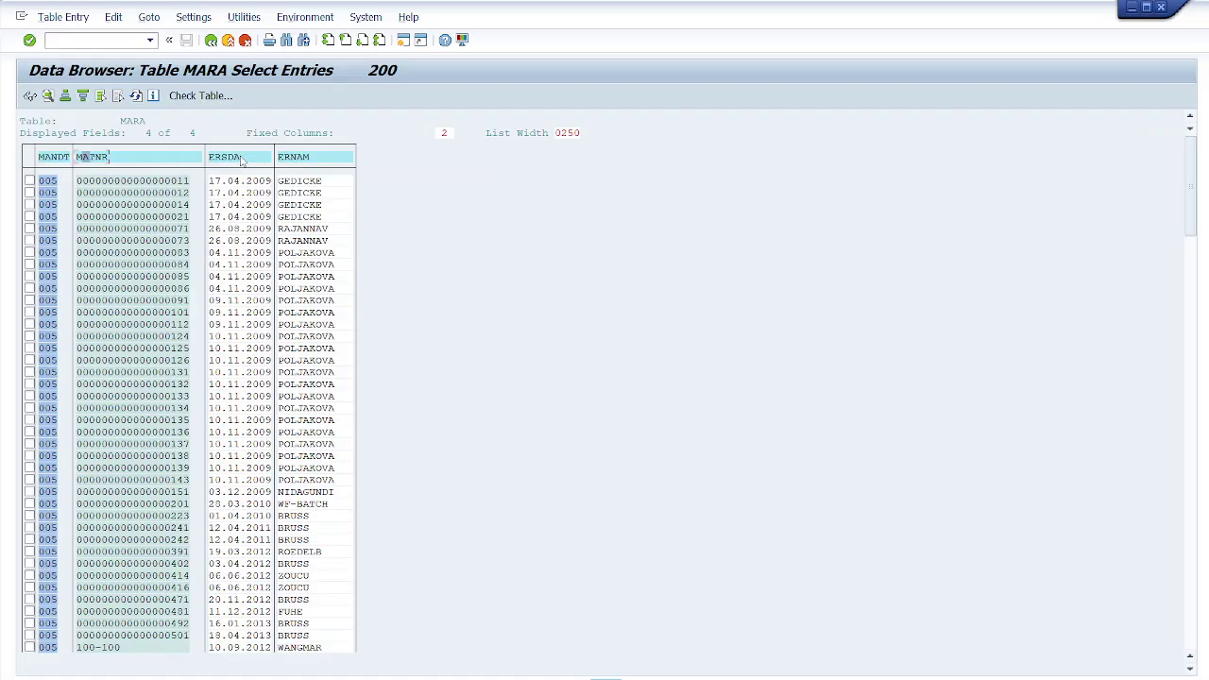
left_click(49, 161)
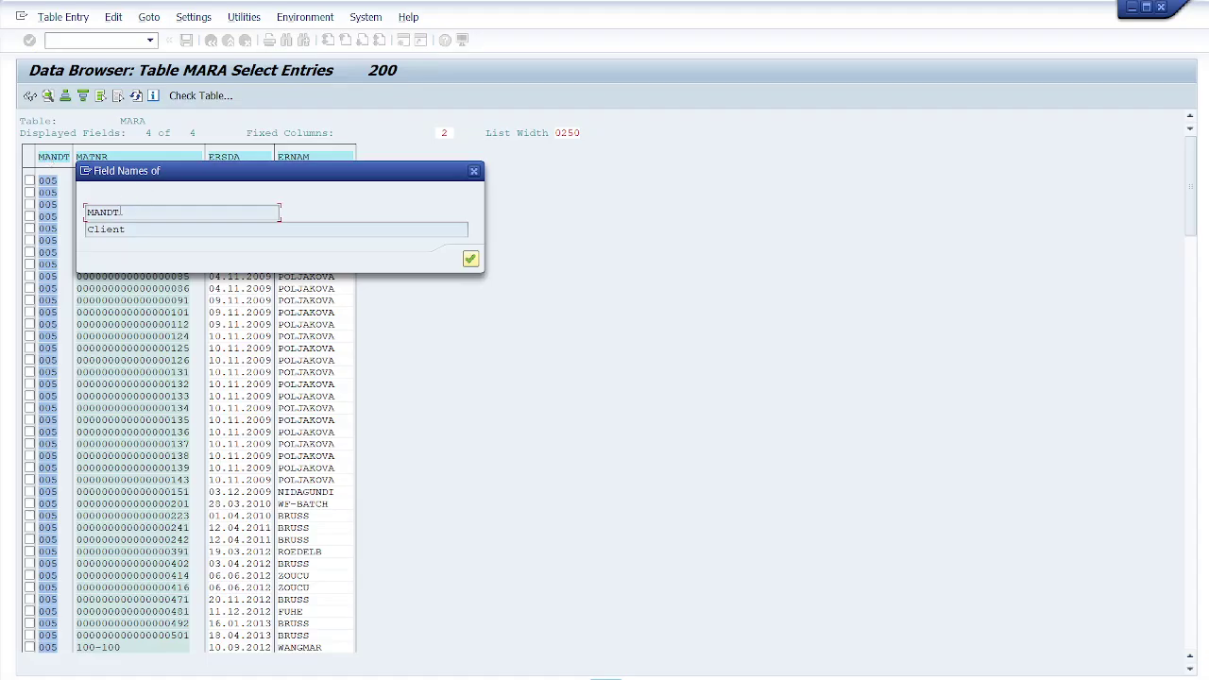
left_click_drag(120, 212, 85, 231)
left_click(468, 260)
double_click(98, 156)
left_click_drag(123, 211, 84, 213)
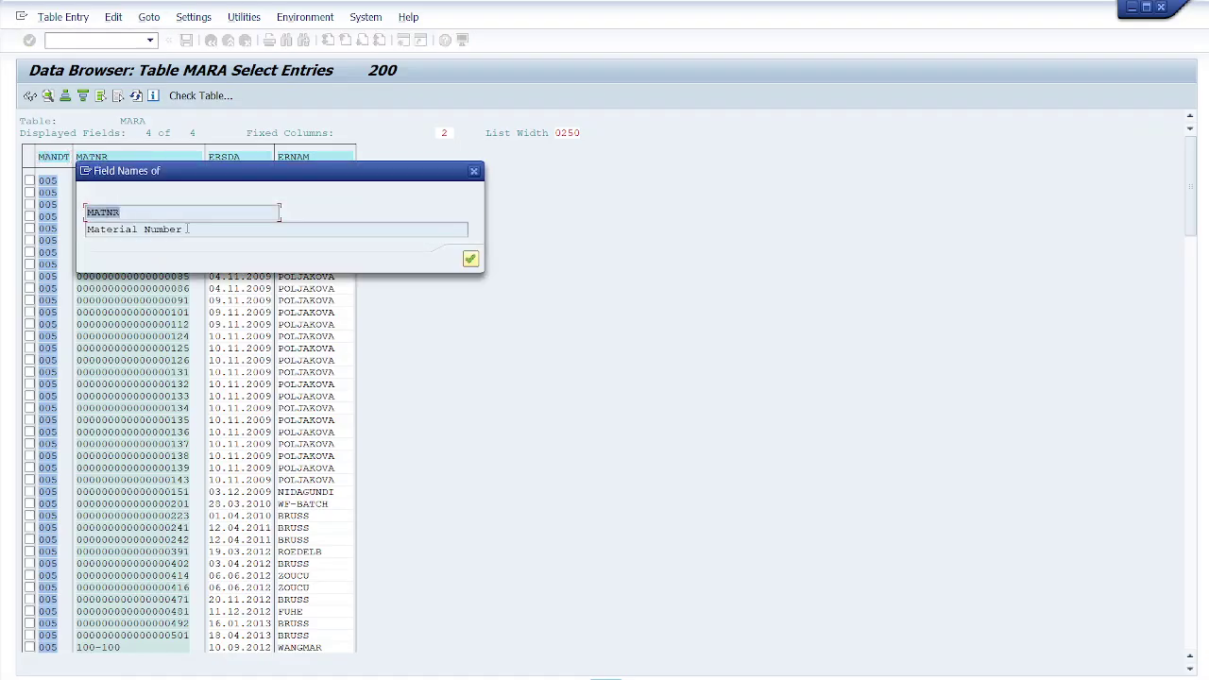
left_click_drag(187, 228, 84, 236)
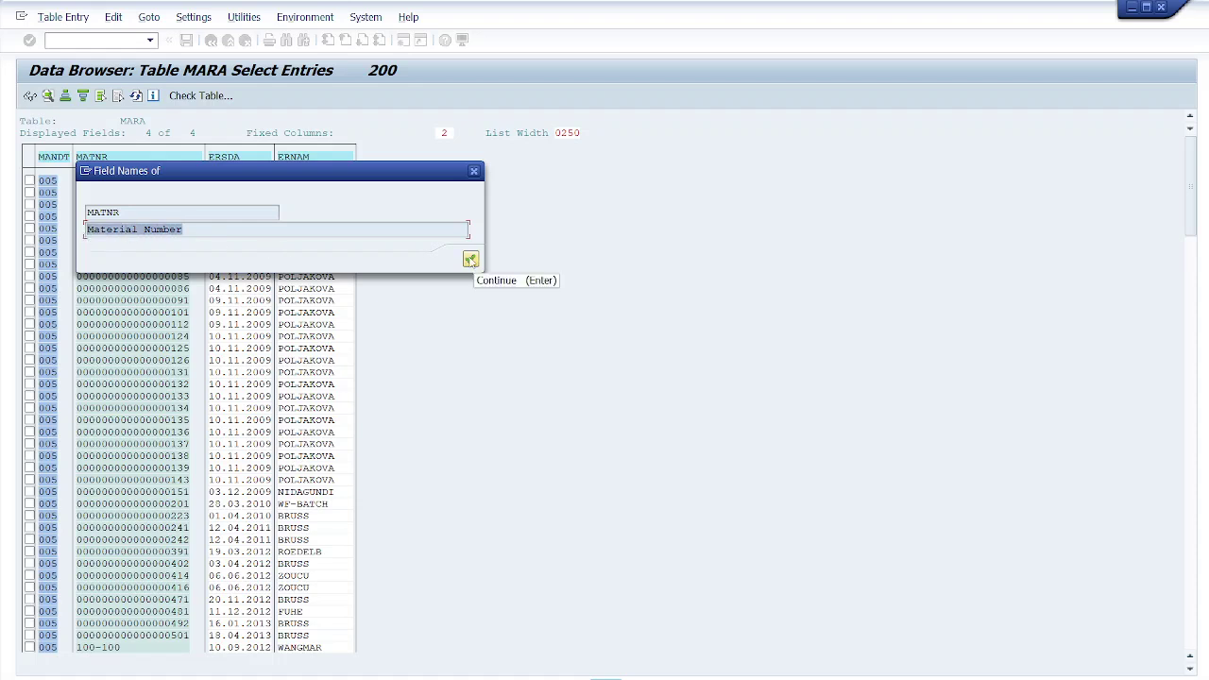
left_click(470, 259)
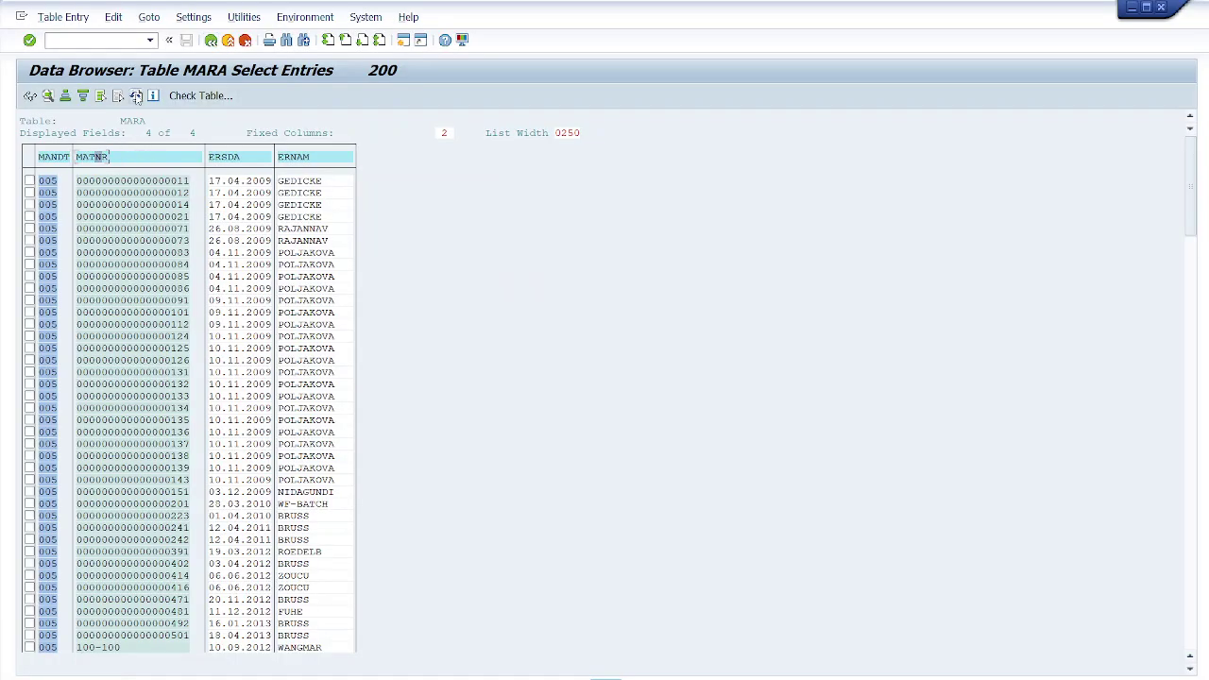
left_click(196, 18)
mouse_move(213, 36)
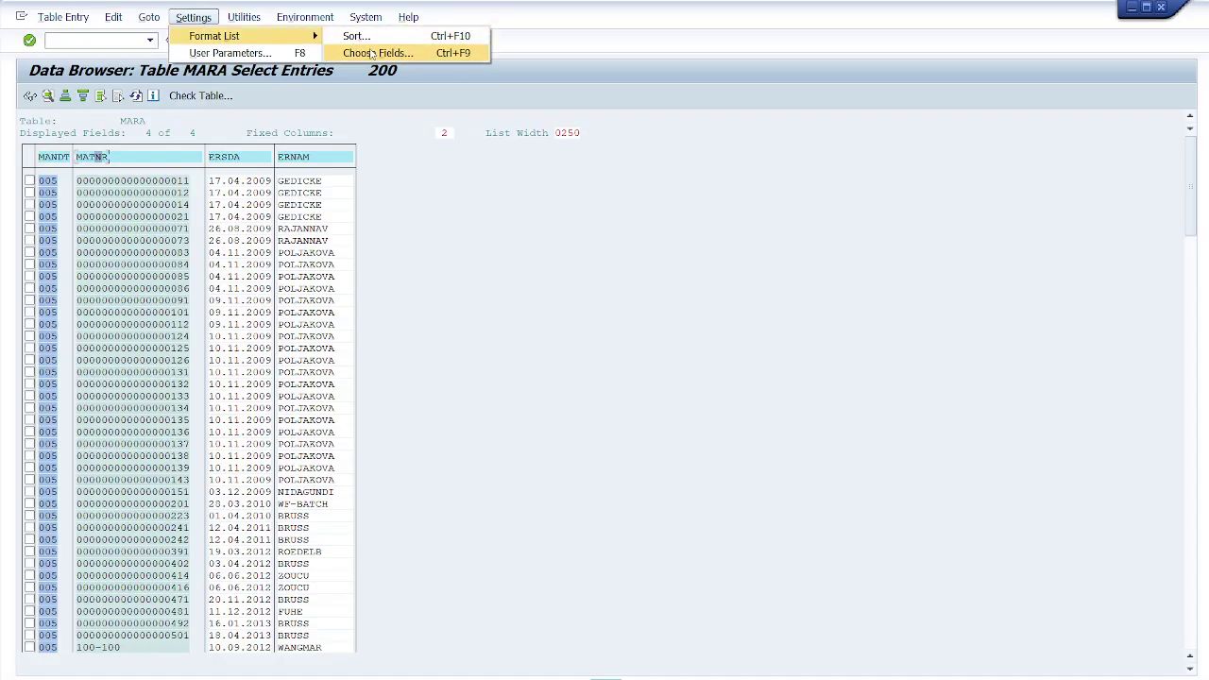
left_click(372, 53)
Switch to the Standard tables slide in PowerPoint, handwrite a choose-fields note with a circled 5, and mark the Field label line again
key("alt+Tab")
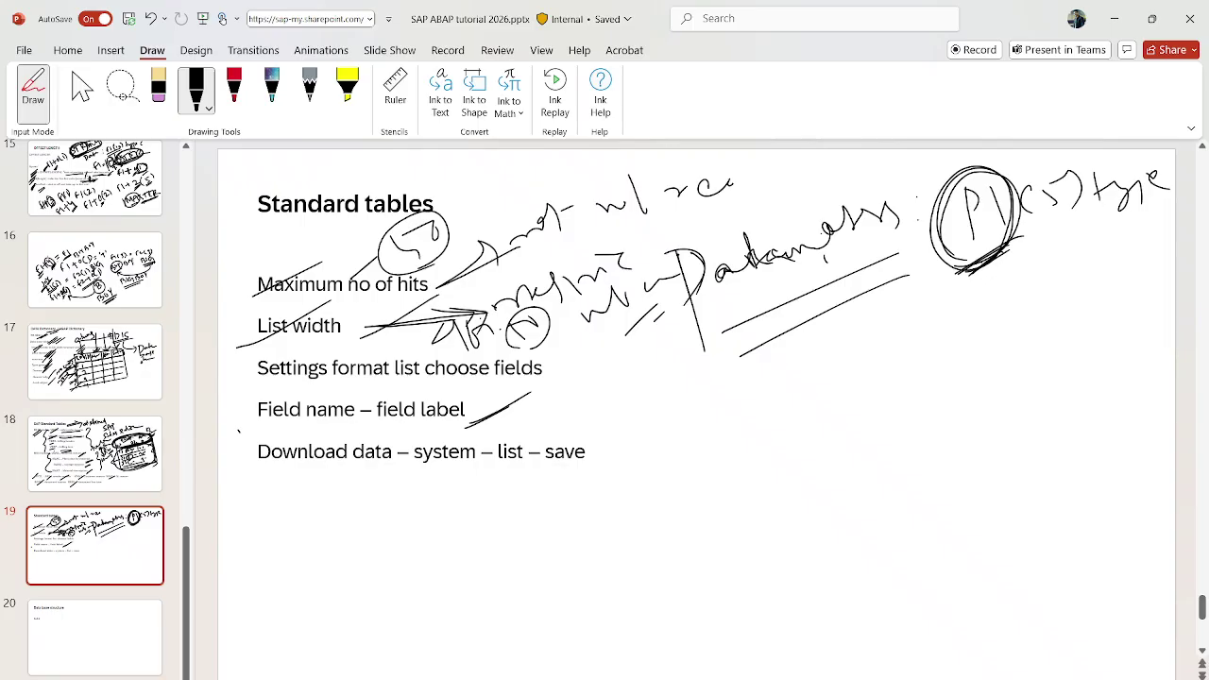
mouse_move(555, 373)
left_mouse_down()
mouse_move(628, 364)
mouse_move(616, 382)
mouse_move(661, 384)
mouse_move(837, 348)
mouse_move(878, 321)
mouse_move(942, 332)
mouse_move(1059, 313)
left_mouse_up()
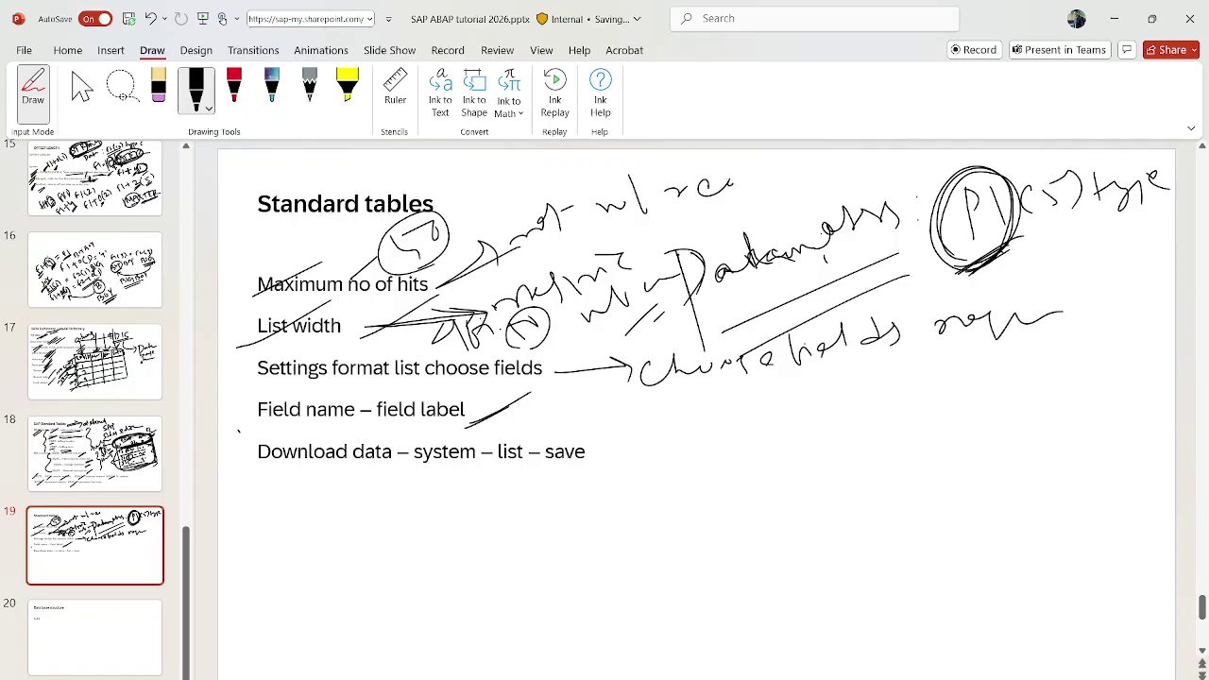
mouse_move(831, 371)
left_mouse_down()
mouse_move(814, 430)
mouse_move(850, 379)
left_mouse_up()
mouse_move(859, 420)
left_mouse_down()
mouse_move(798, 378)
mouse_move(819, 448)
left_mouse_up()
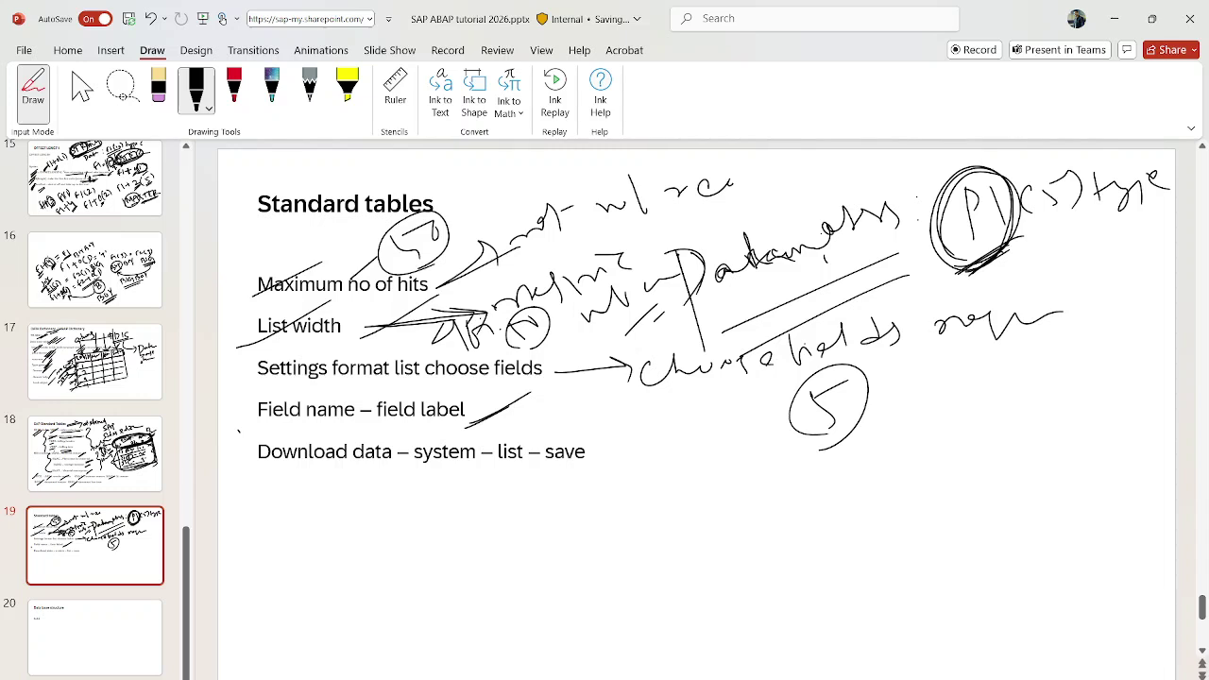
left_click_drag(469, 422, 576, 359)
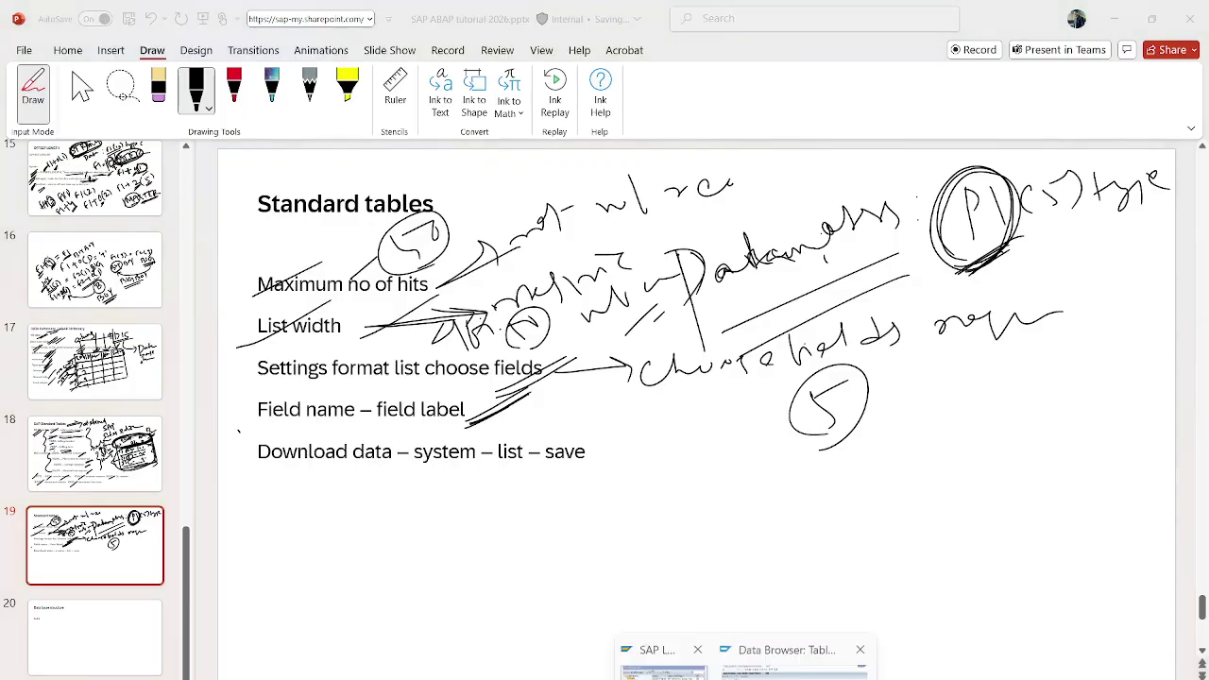
Switch to the MARA list in SAP, start saving it to a local file in Spreadsheet format, and cancel the export
left_click(802, 656)
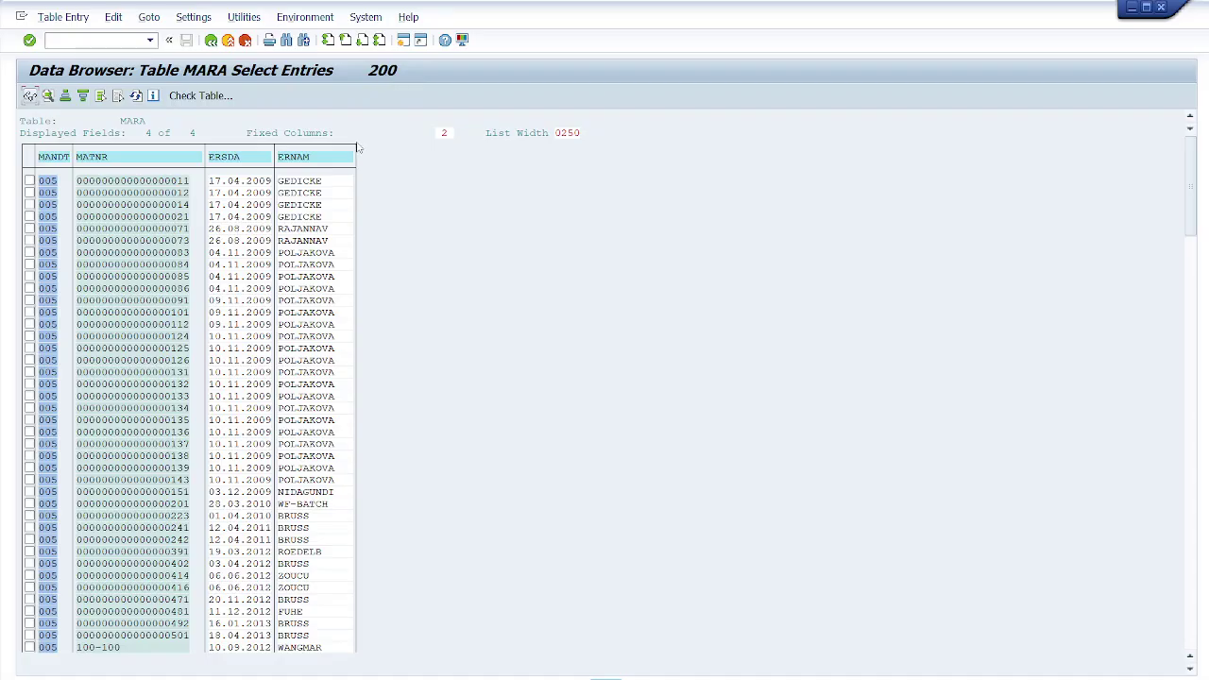
left_click(366, 21)
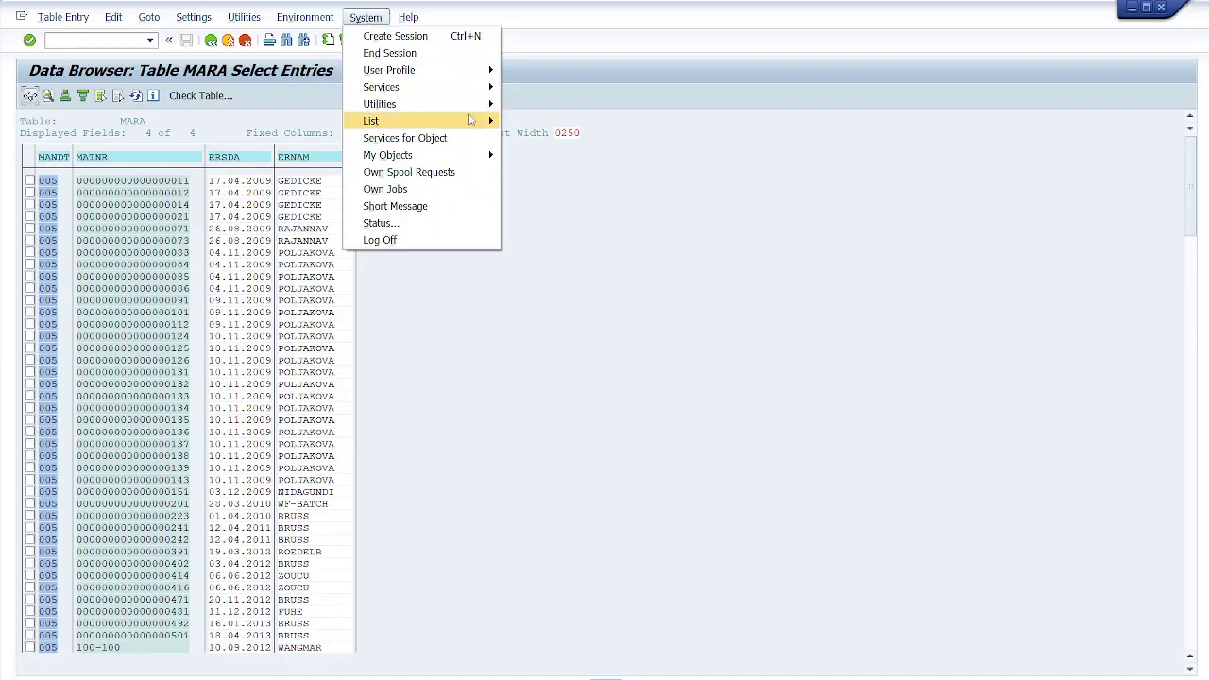
mouse_move(475, 121)
mouse_move(559, 154)
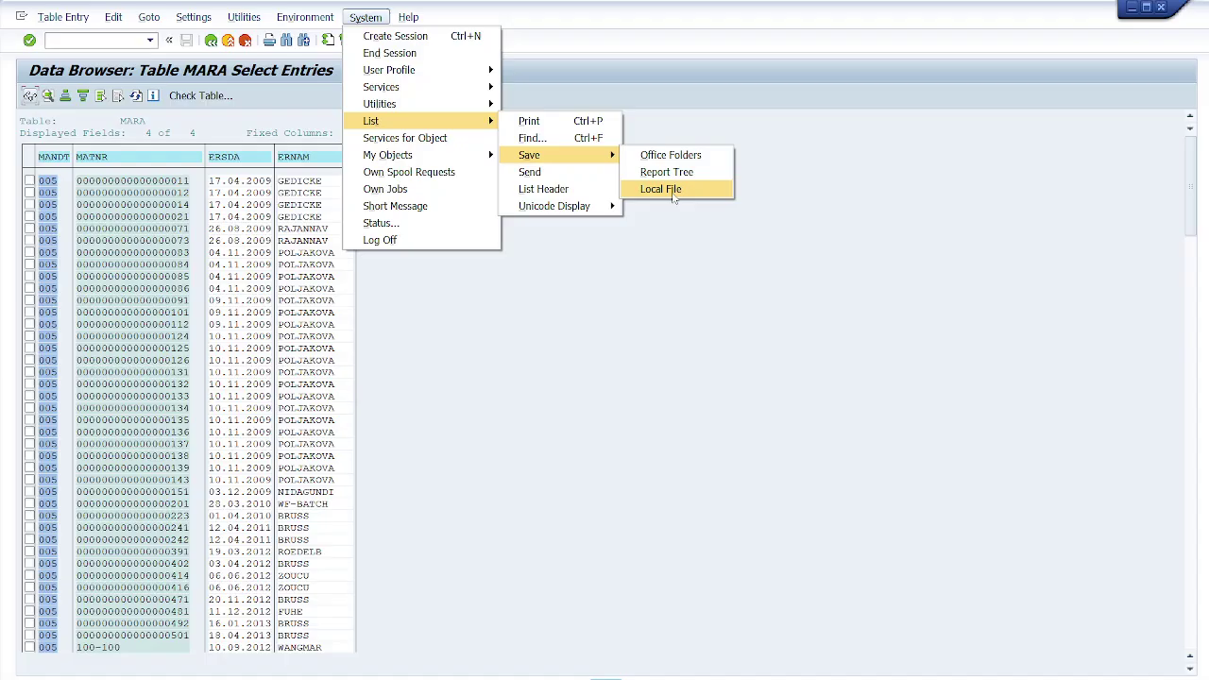
left_click(378, 17)
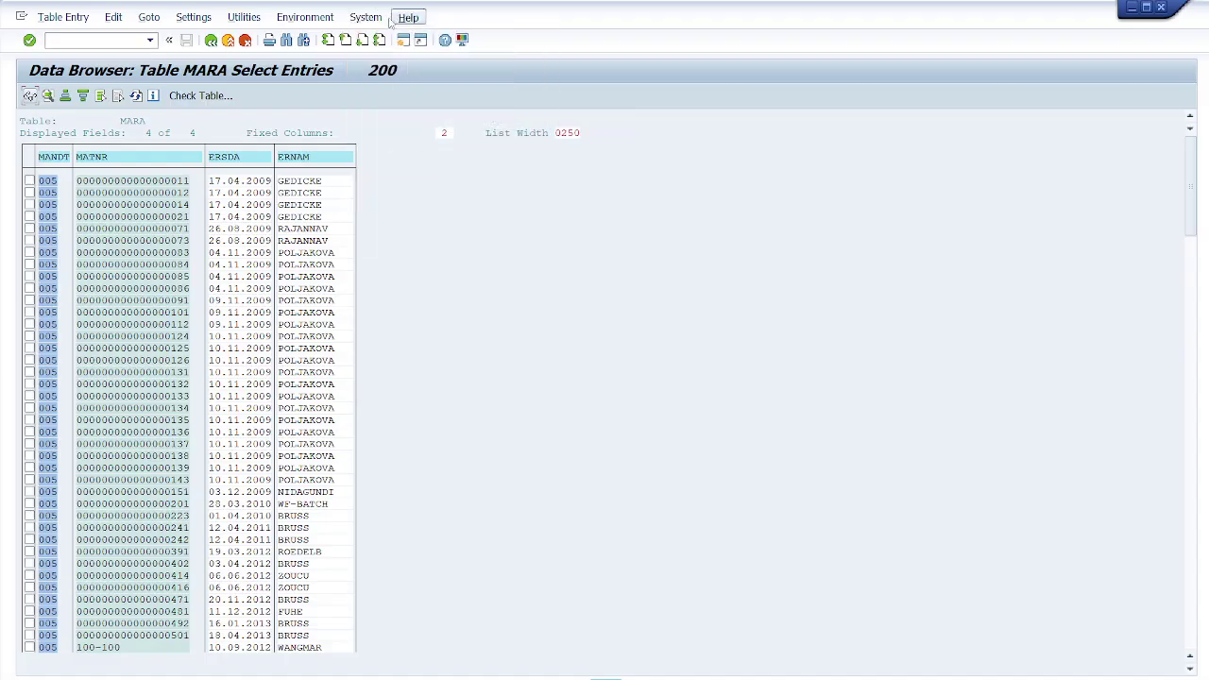
left_click(386, 21)
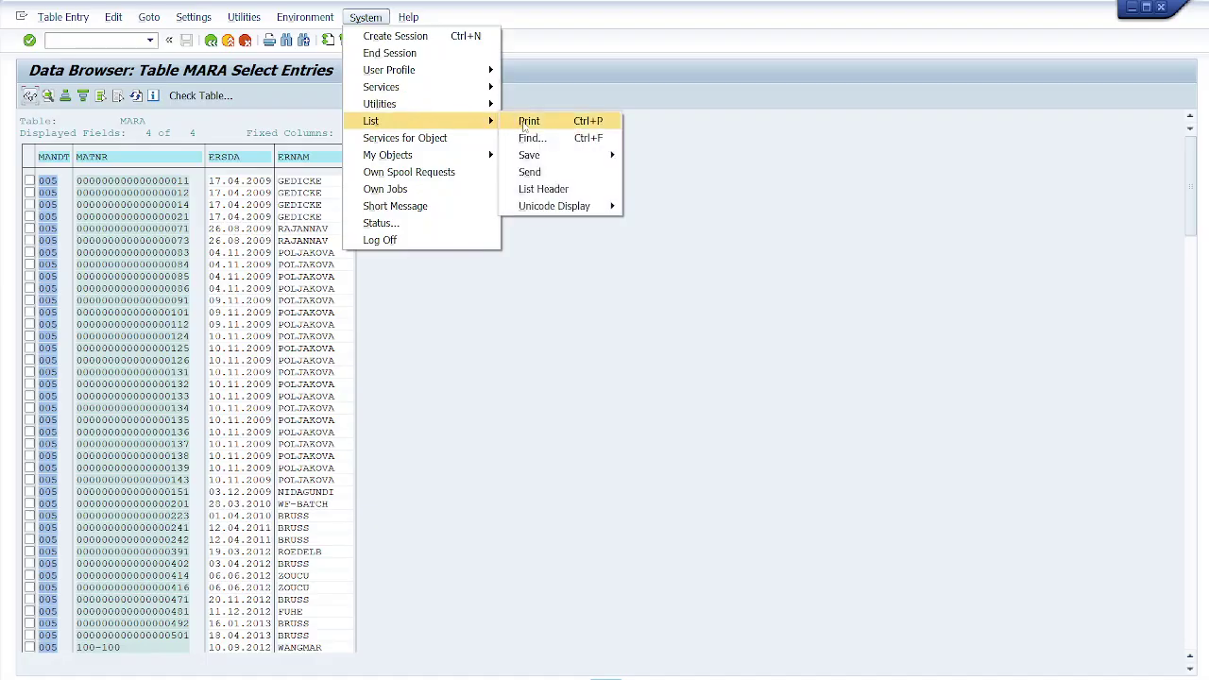
mouse_move(612, 159)
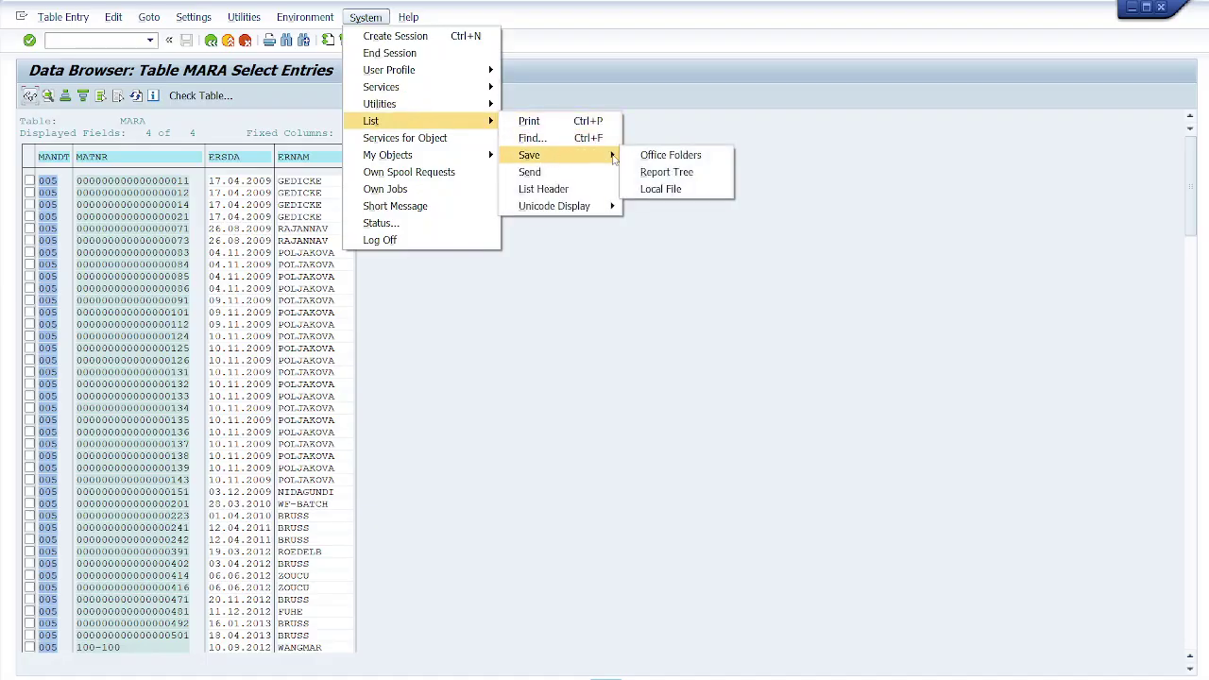
left_click(666, 189)
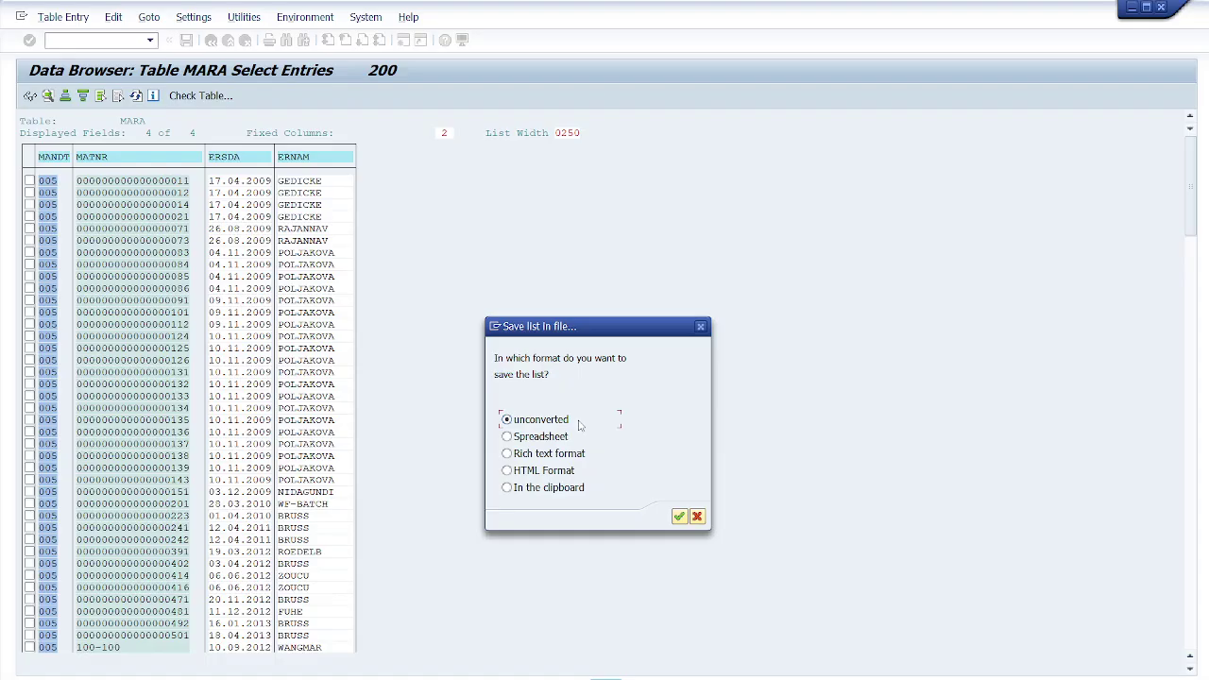
left_click(510, 440)
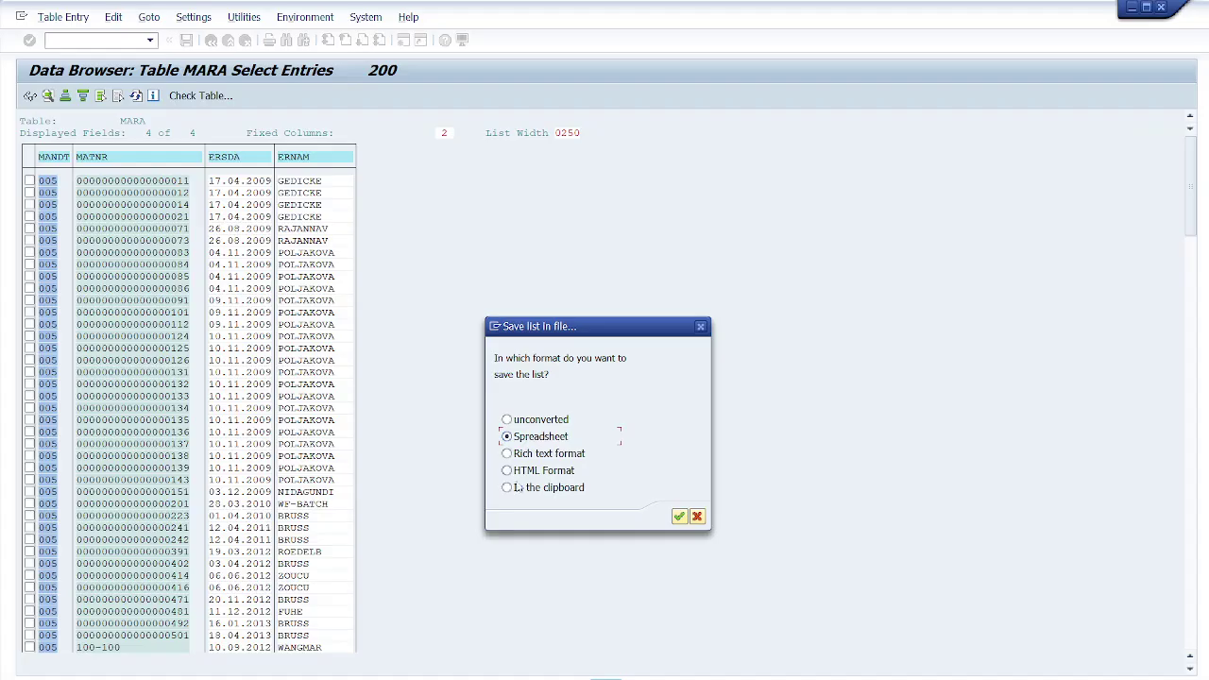
left_click(697, 516)
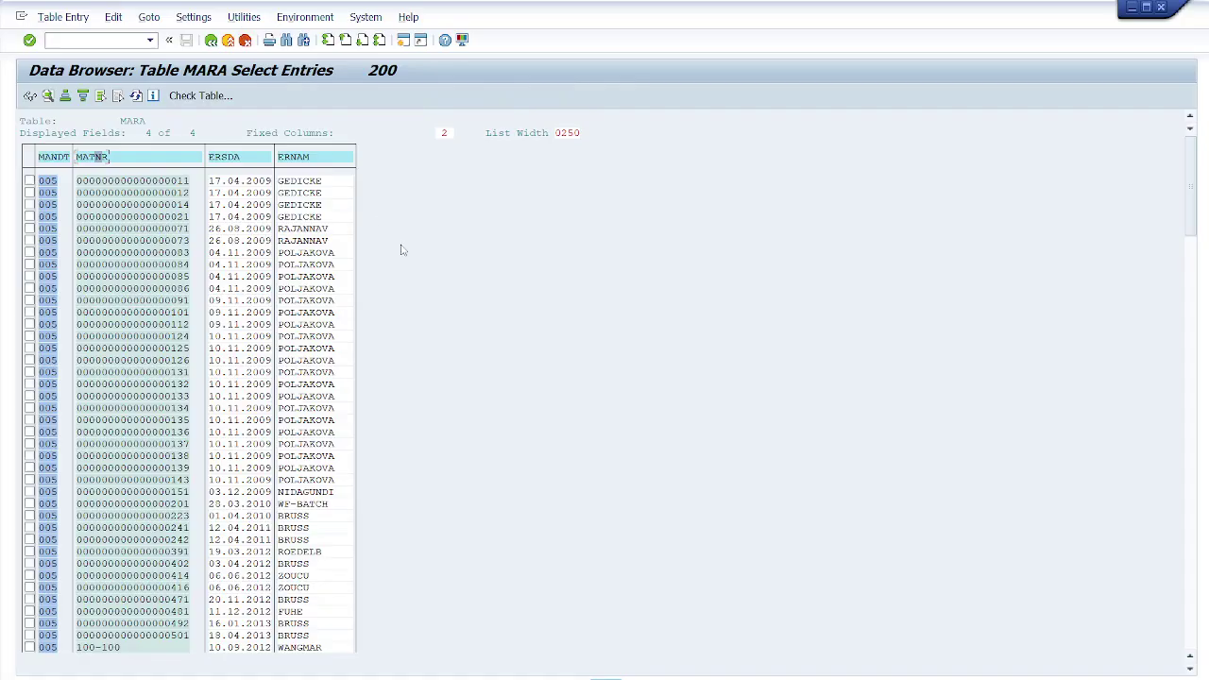
Switch to the SAP Standard Tables slide in PowerPoint, mark its title, and handwrite an underlined Z-Table note near the GL master entry
key("alt+Tab")
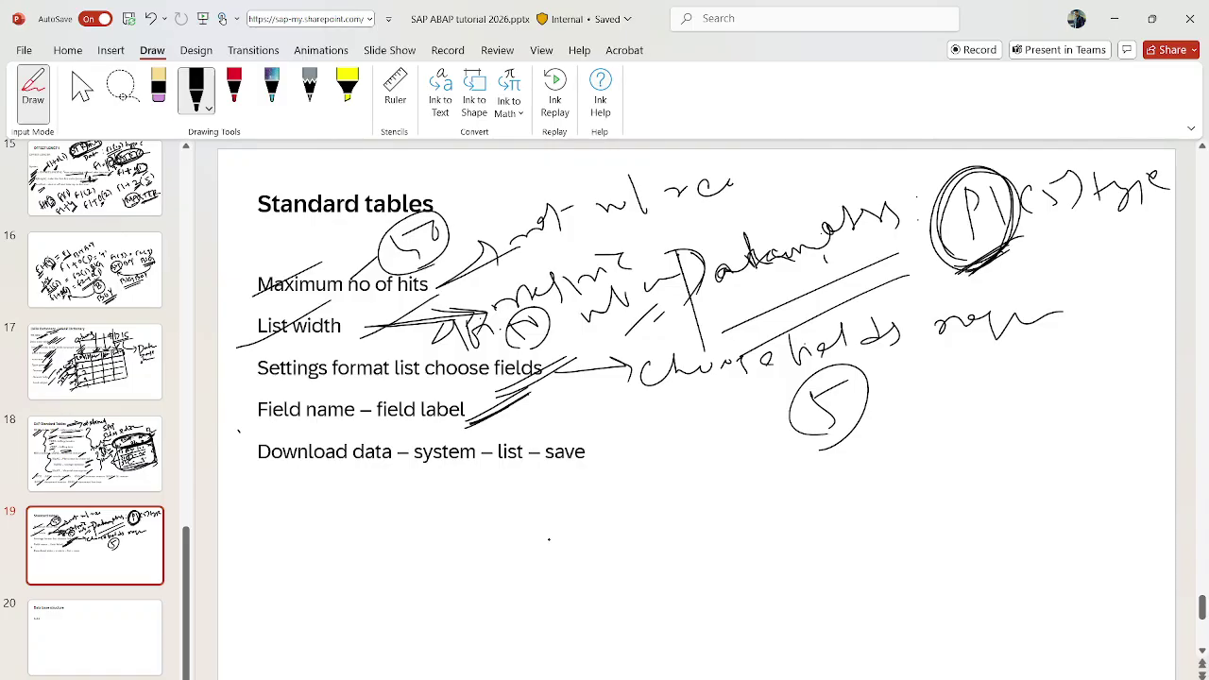
left_click(94, 453)
left_click_drag(248, 225, 260, 216)
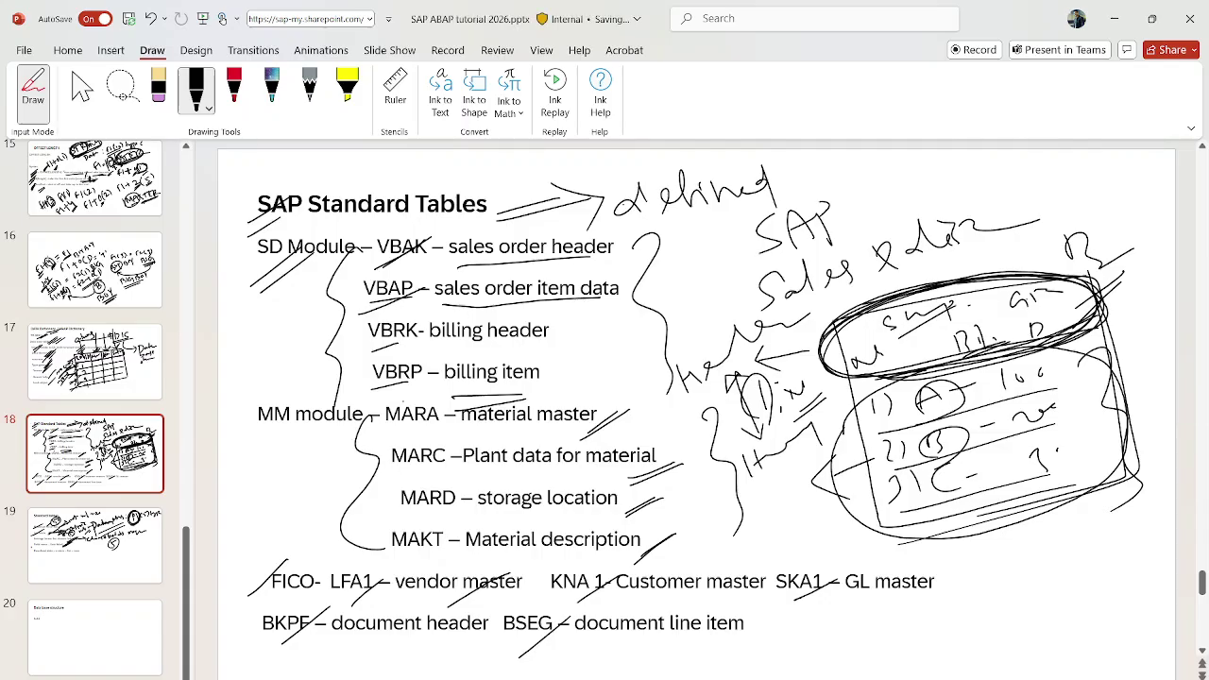
mouse_move(886, 620)
left_mouse_down()
mouse_move(939, 642)
mouse_move(973, 614)
mouse_move(999, 622)
mouse_move(1046, 601)
mouse_move(1097, 559)
left_mouse_up()
left_click_drag(1023, 650, 1089, 606)
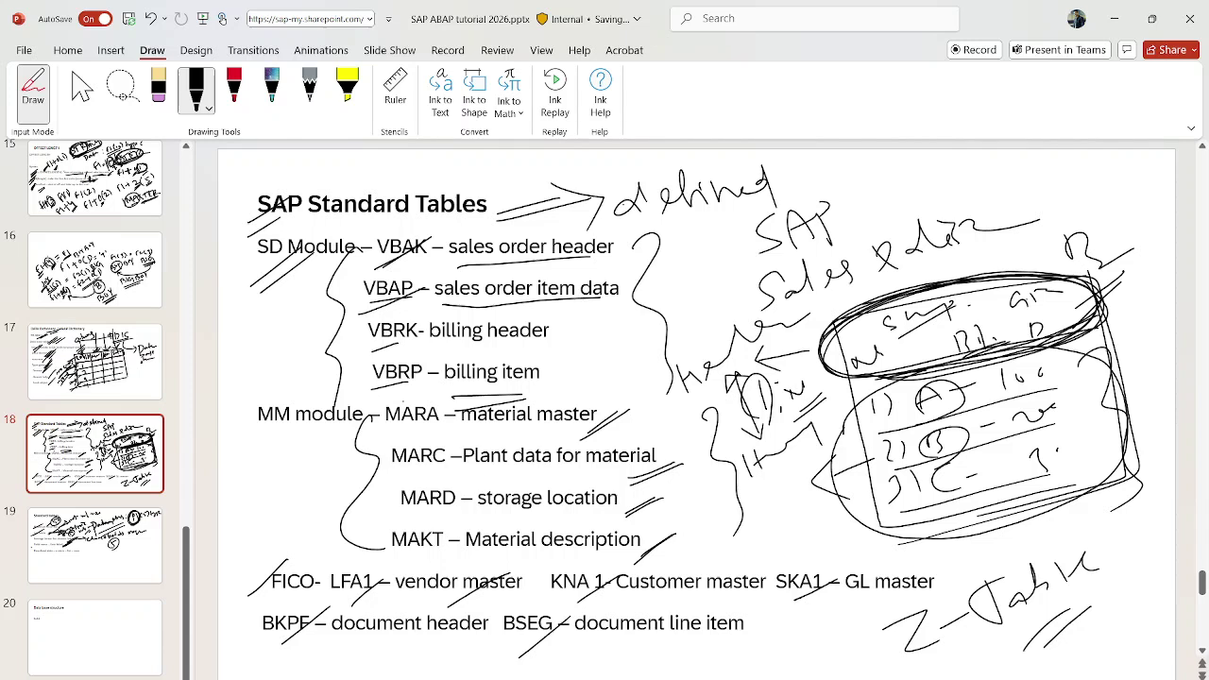
Add pen marks to the slide title, SD Module, the sales tables' brace, FICO, LFA1, SKA1, the Z-Table note and MARA
left_click_drag(245, 231, 276, 221)
left_click_drag(260, 272, 288, 249)
left_click_drag(260, 293, 282, 279)
left_click_drag(655, 236, 646, 375)
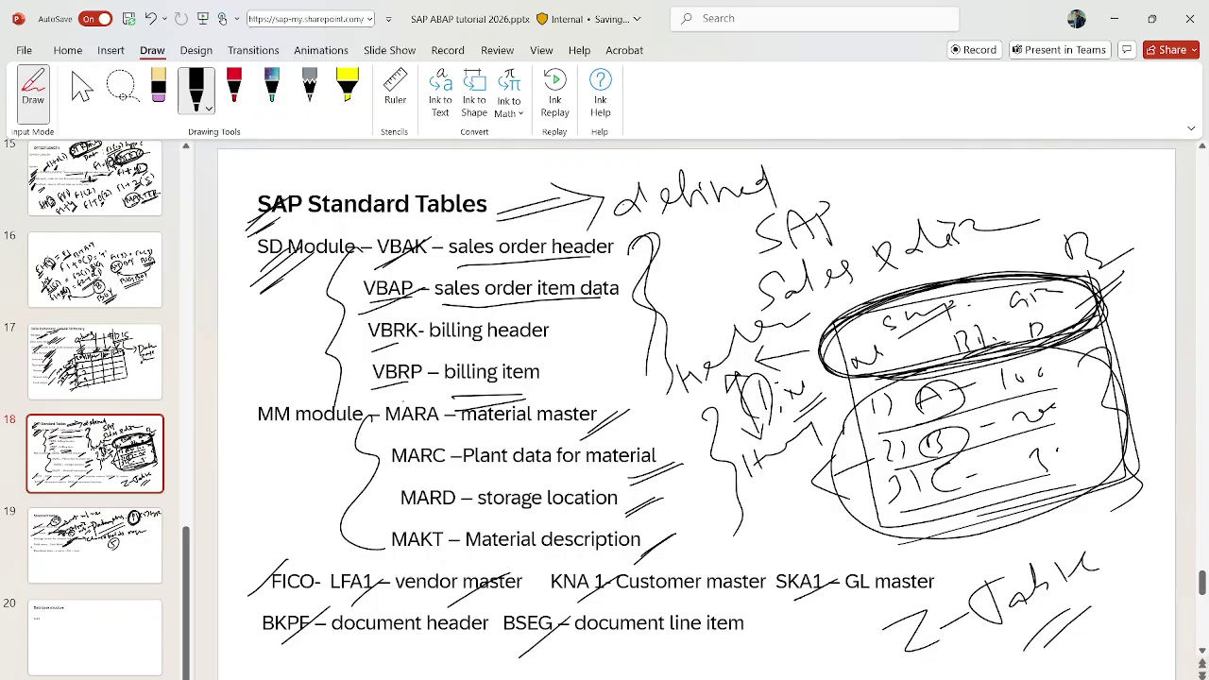
mouse_move(253, 605)
left_mouse_down()
mouse_move(302, 572)
mouse_move(300, 588)
left_mouse_up()
left_click_drag(355, 604, 385, 576)
mouse_move(863, 611)
left_mouse_down()
mouse_move(901, 590)
mouse_move(892, 611)
left_mouse_up()
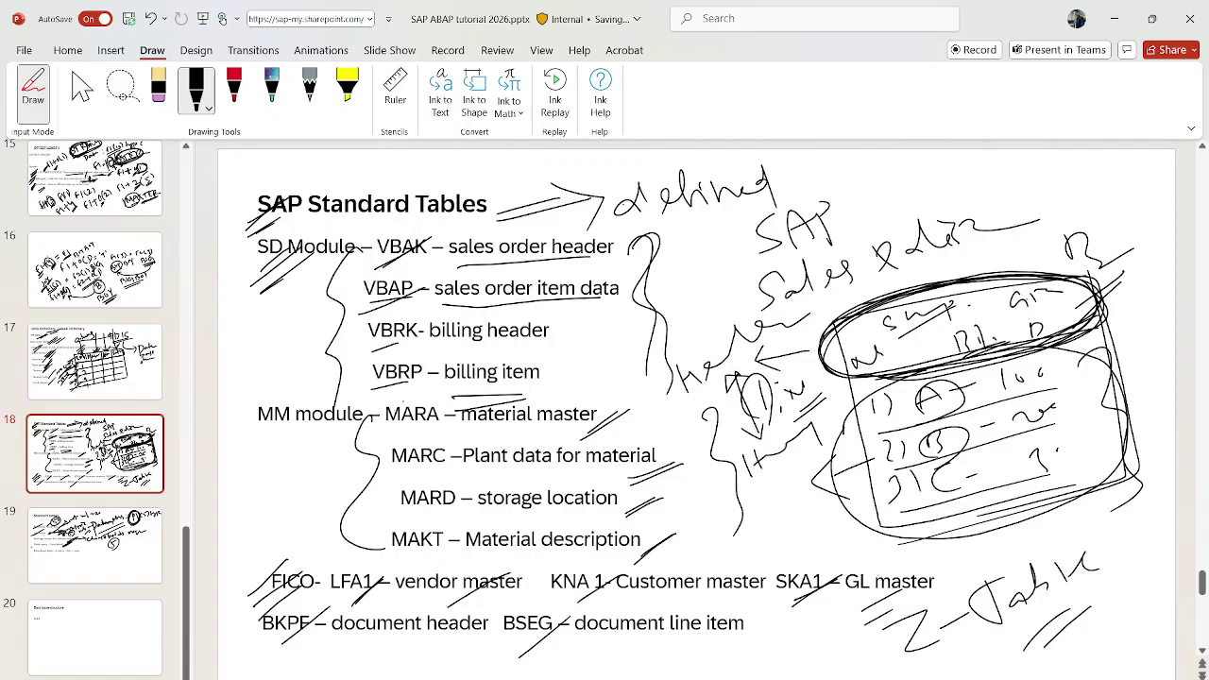
left_click_drag(393, 418, 436, 435)
On the Standard tables slide, mark the hits and list width lines, underline the field label line, and handwrite field name and field label notes
left_click(94, 546)
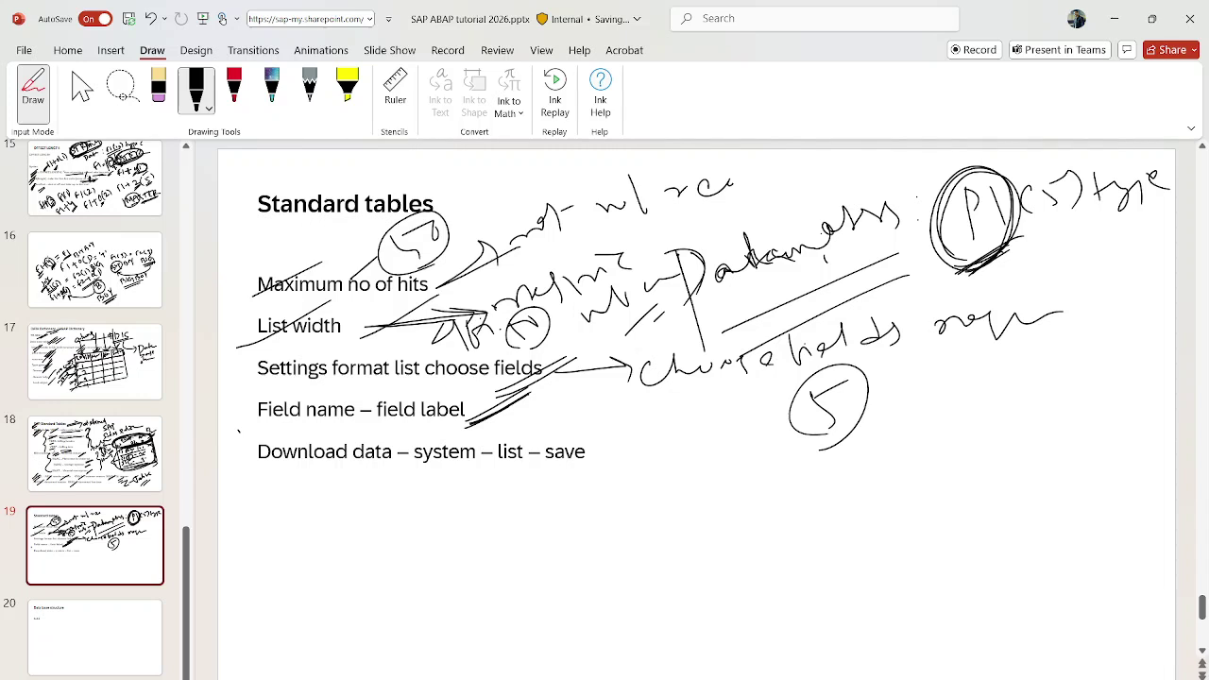
left_click_drag(294, 274, 236, 323)
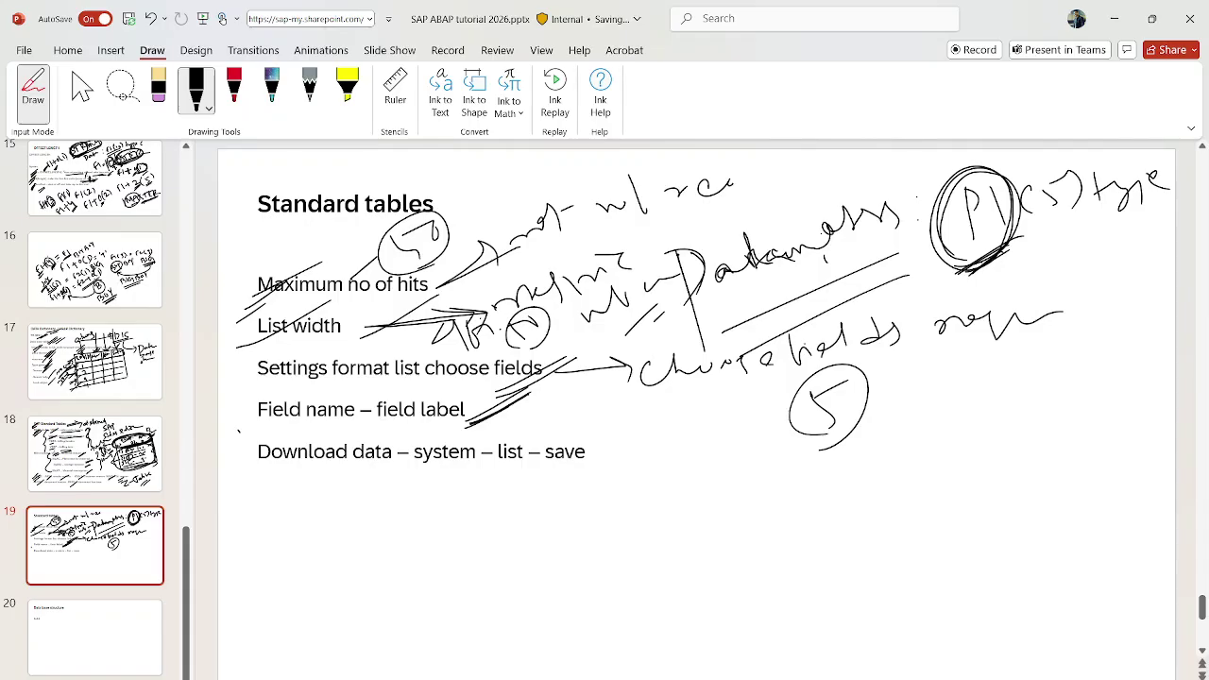
left_click_drag(245, 431, 494, 423)
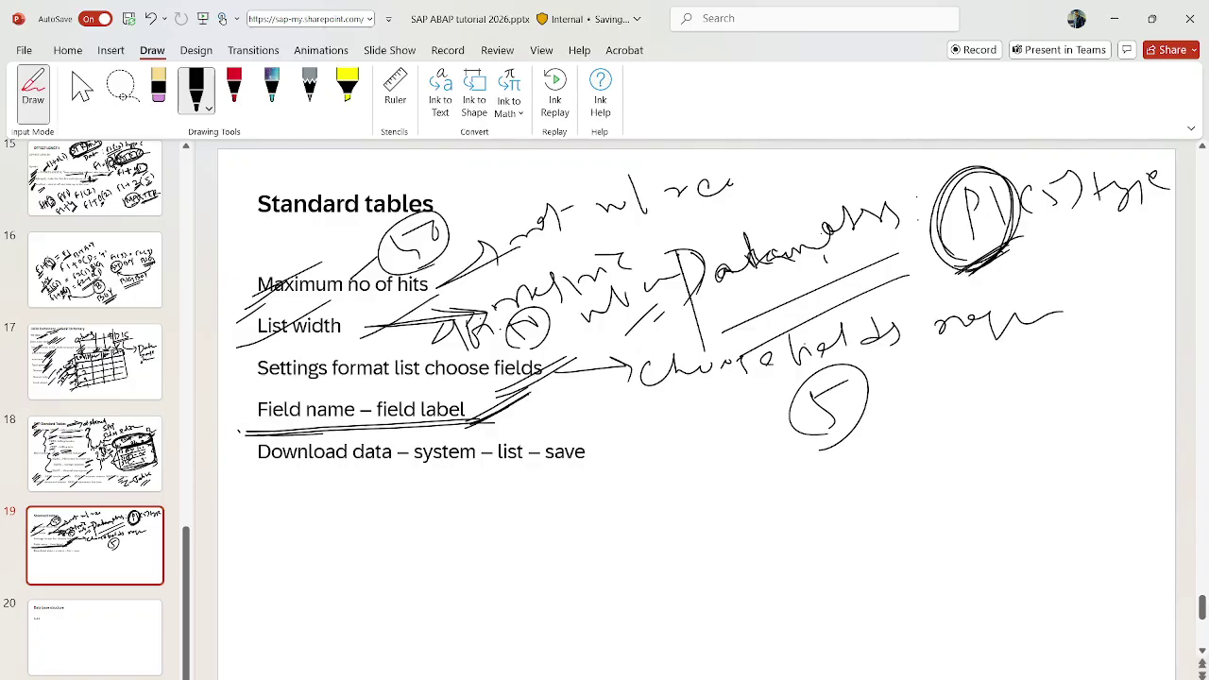
mouse_move(243, 416)
left_mouse_down()
mouse_move(237, 442)
mouse_move(378, 542)
mouse_move(421, 504)
mouse_move(450, 529)
mouse_move(521, 491)
mouse_move(527, 515)
mouse_move(638, 474)
left_mouse_up()
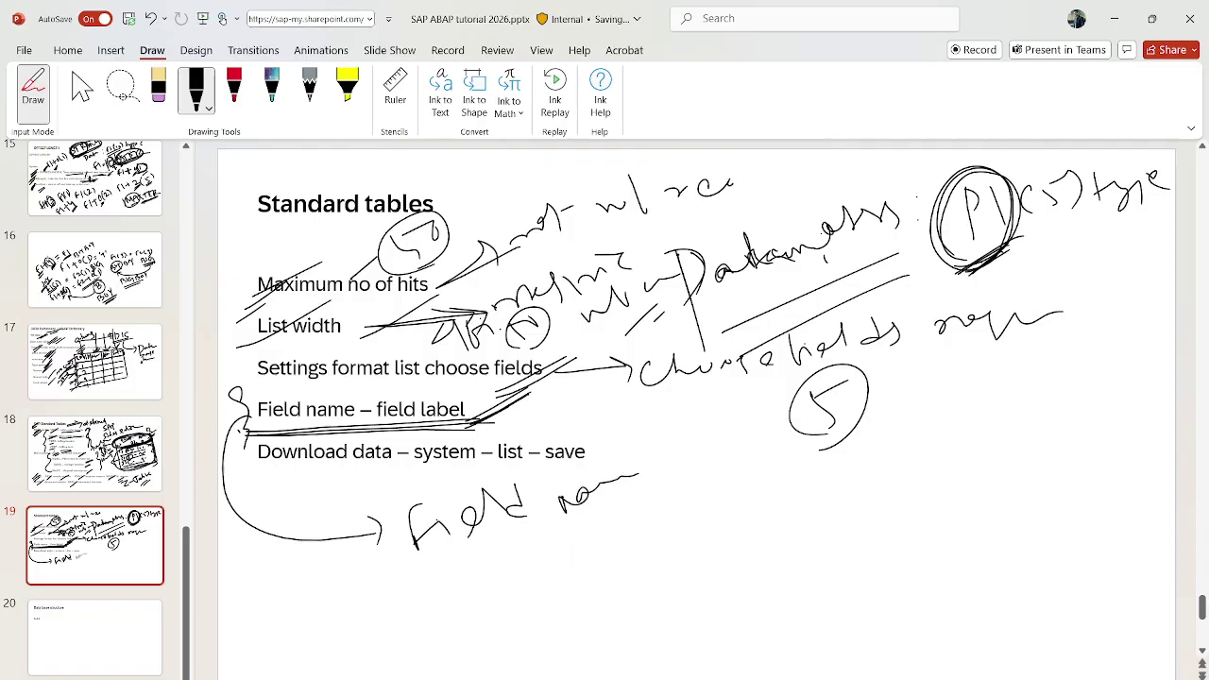
mouse_move(595, 522)
left_mouse_down()
mouse_move(599, 572)
mouse_move(648, 506)
mouse_move(723, 487)
mouse_move(751, 461)
mouse_move(793, 463)
left_mouse_up()
mouse_move(774, 508)
left_mouse_down()
mouse_move(704, 559)
mouse_move(750, 542)
left_mouse_up()
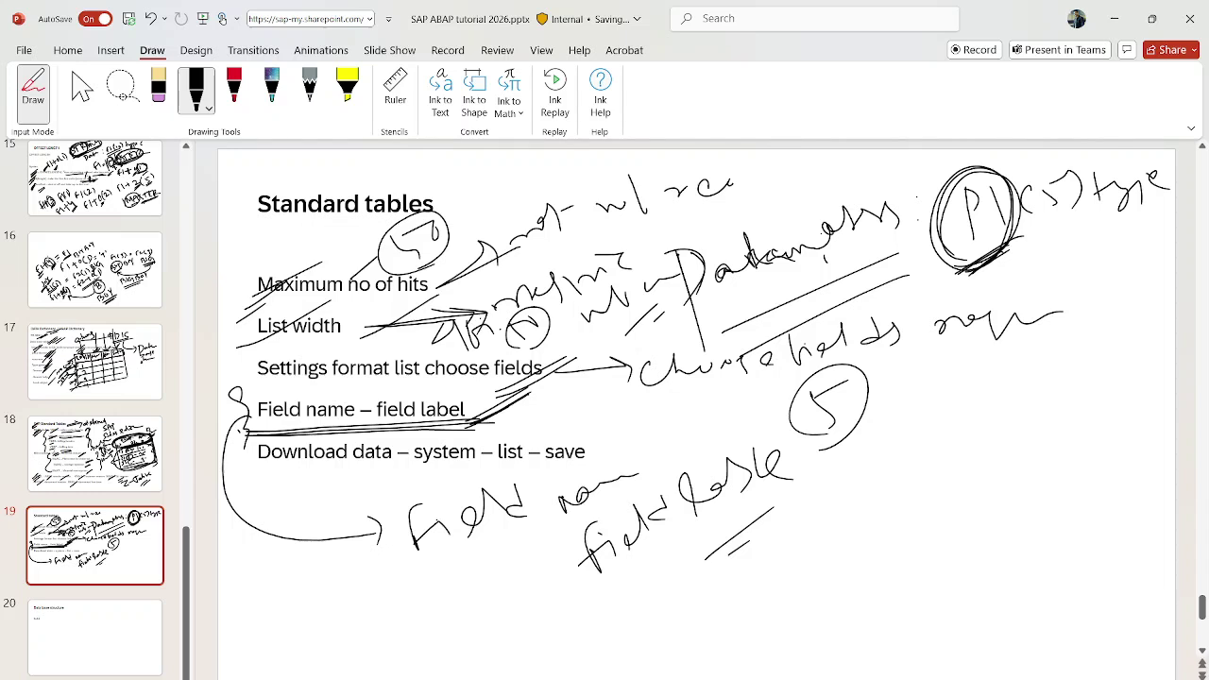
Switch to SAP, return from the MARA list to its selection screen, and highlight the MATNR field name
left_click(746, 679)
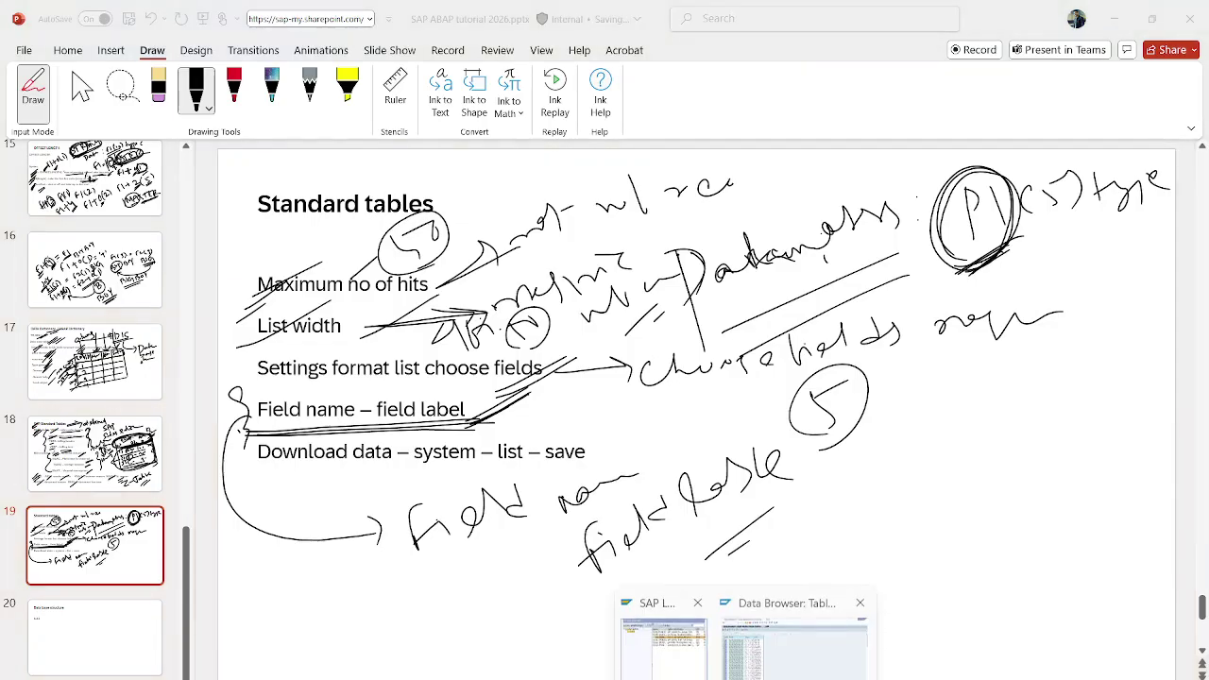
left_click(789, 661)
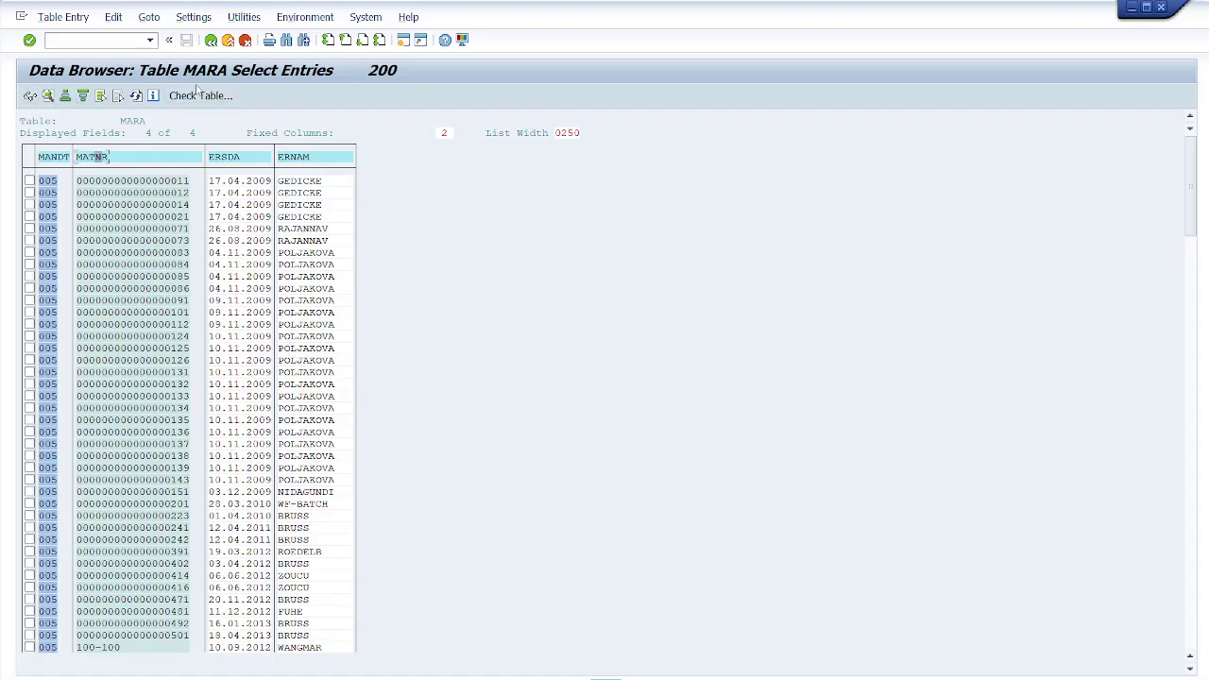
left_click(212, 41)
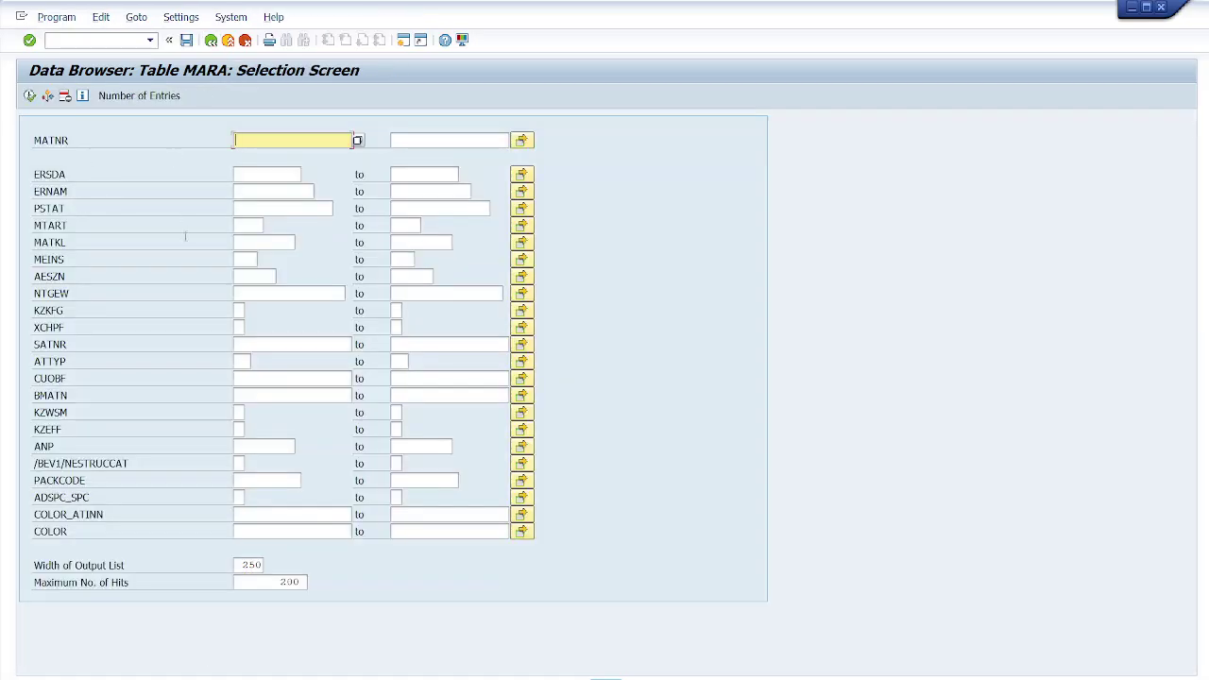
left_click_drag(69, 142, 27, 150)
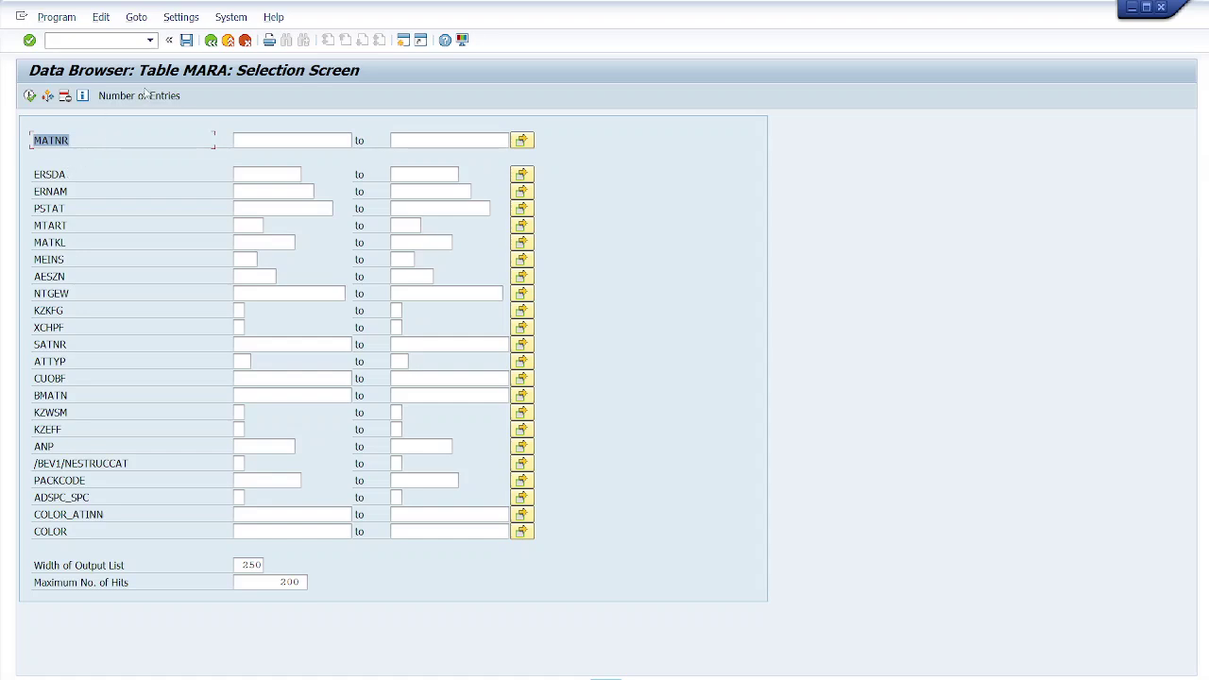